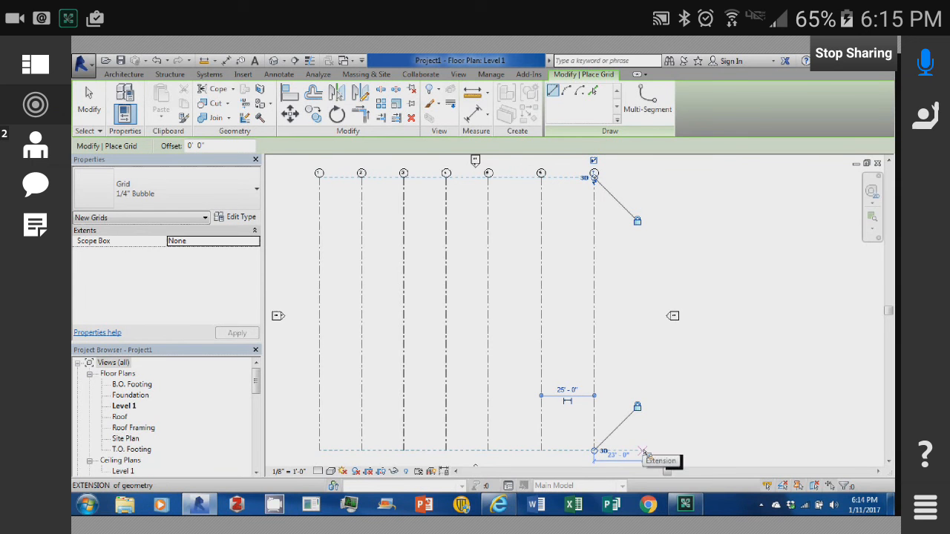
Draw two more full-height vertical grids past grid 7, spaced 25' apart and aligned with the existing grid ends.
left_click(648, 450)
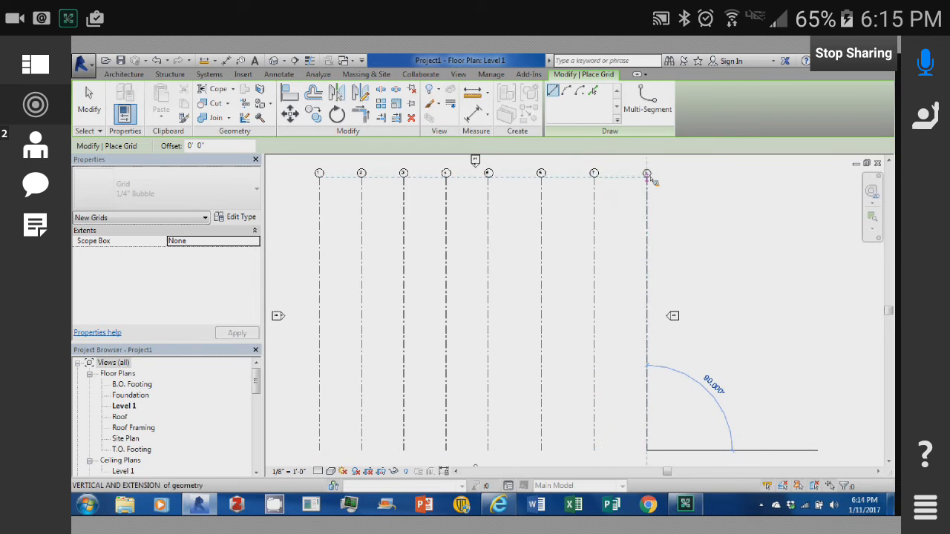
left_click(648, 175)
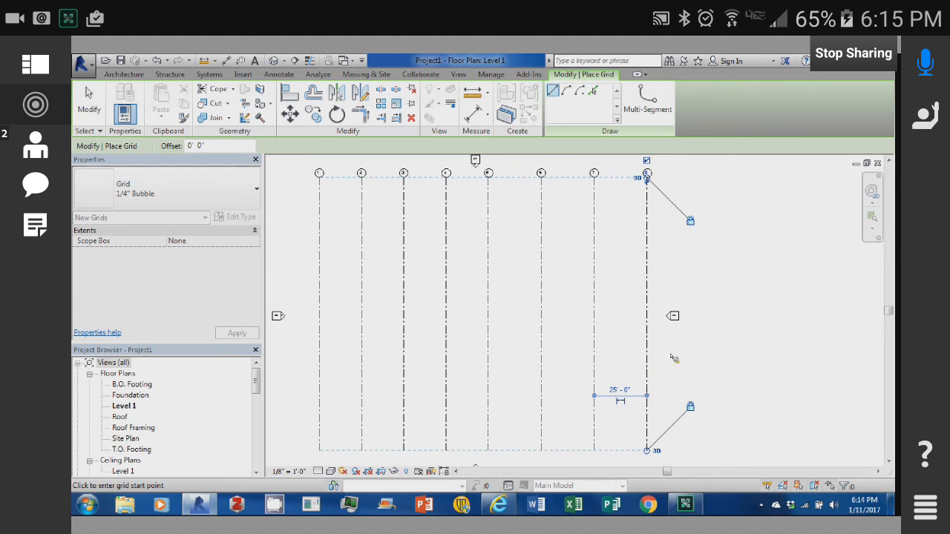
middle_click_drag(628, 356, 520, 345)
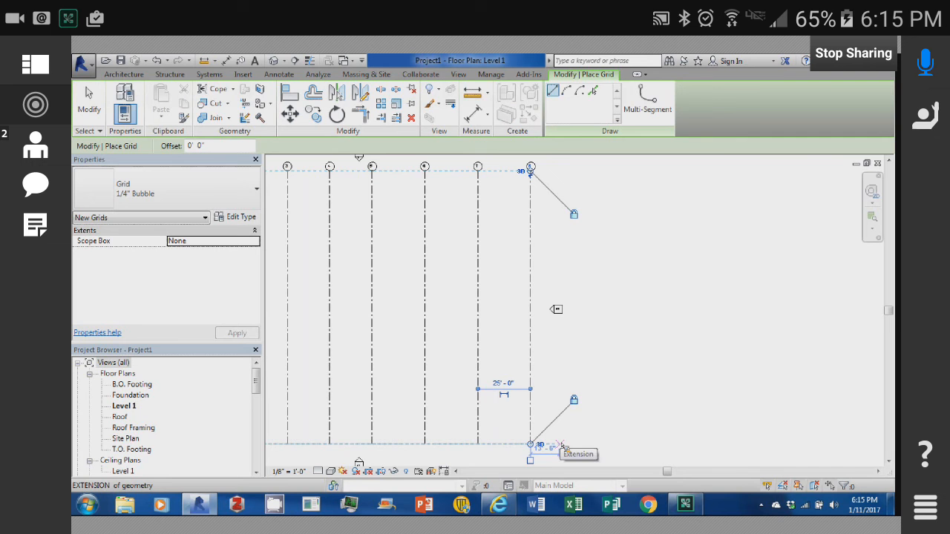
type("2")
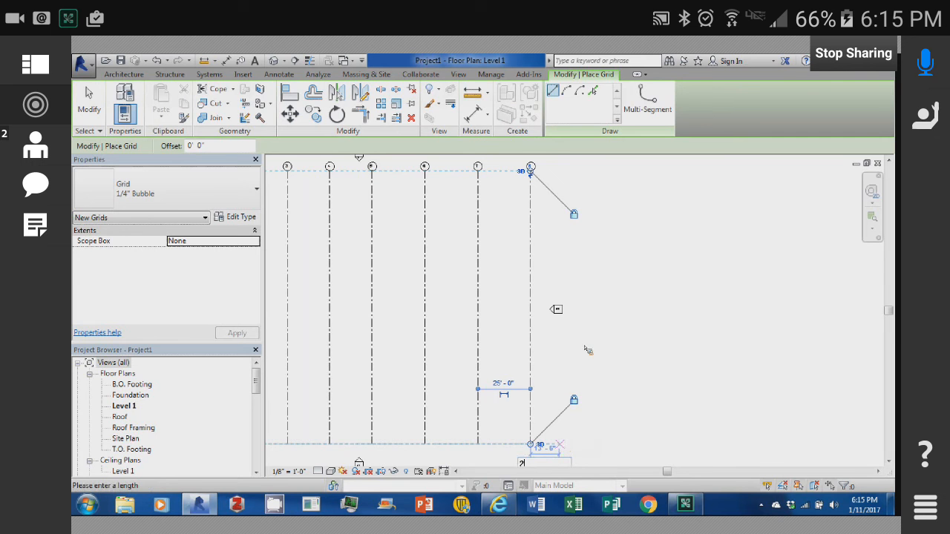
type("5")
key("Return")
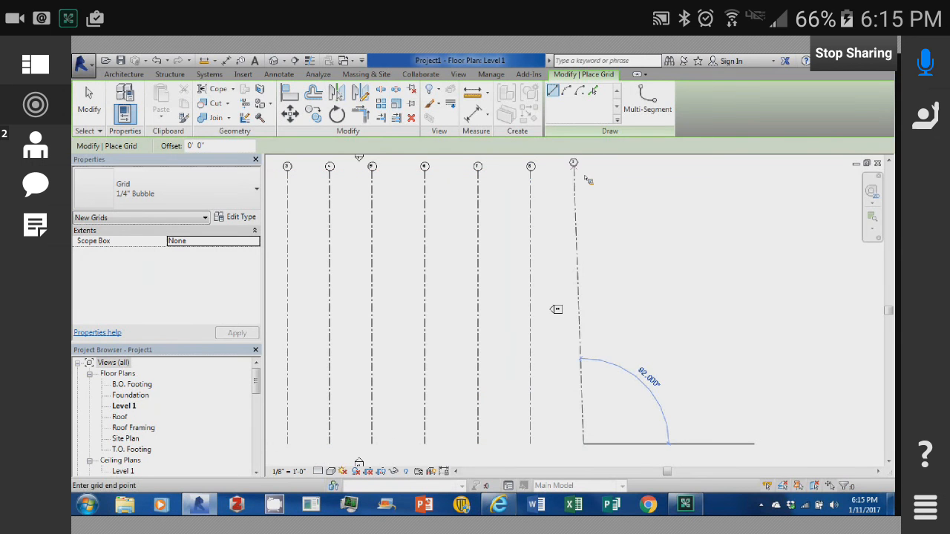
left_click(586, 176)
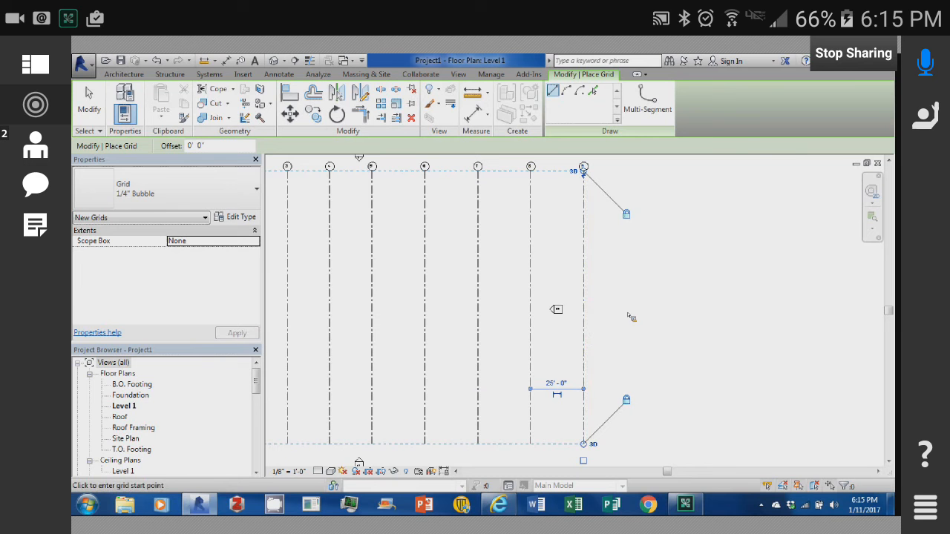
Draw a horizontal grid through the middle of all nine vertical grids and show bubbles at both of its ends.
right_click(637, 340)
left_click(560, 109)
left_click(597, 310)
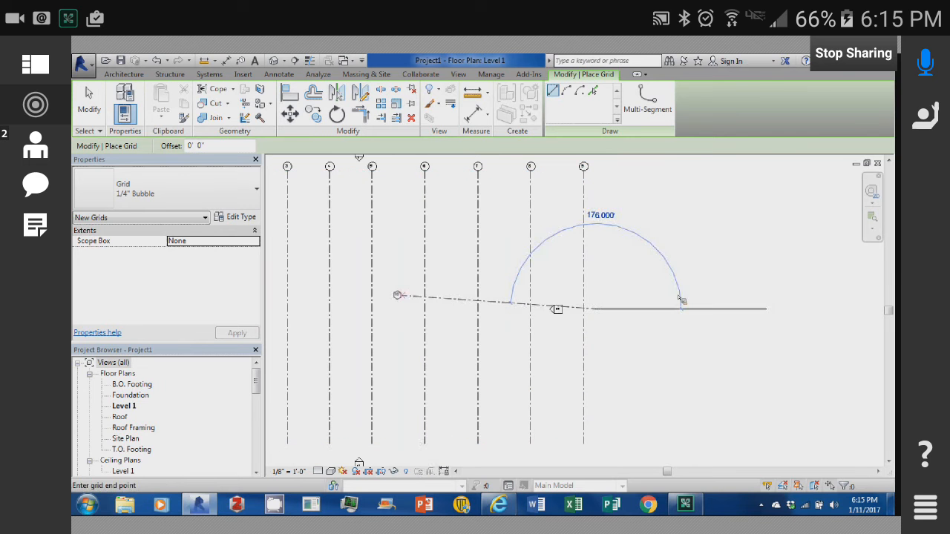
middle_click_drag(592, 291, 503, 309)
scroll(496, 312, "up", 1)
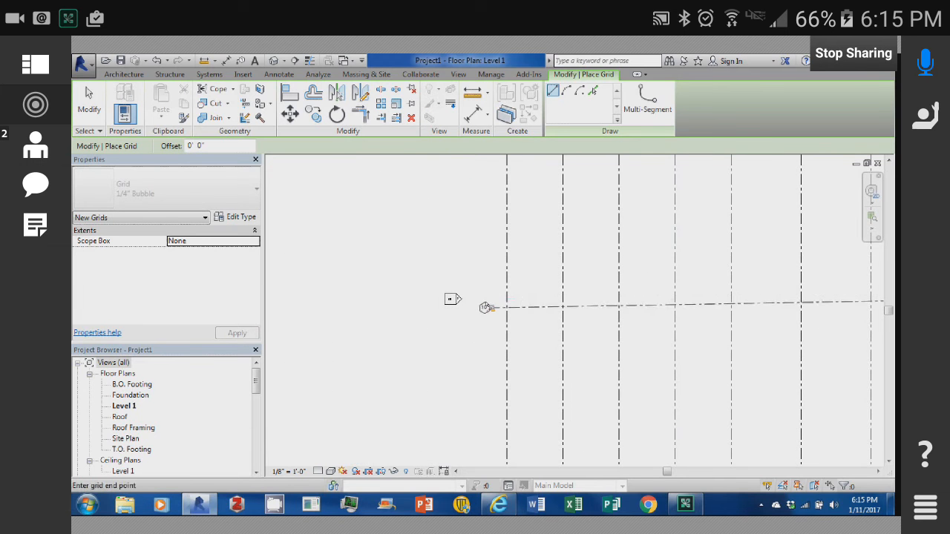
left_click(486, 303)
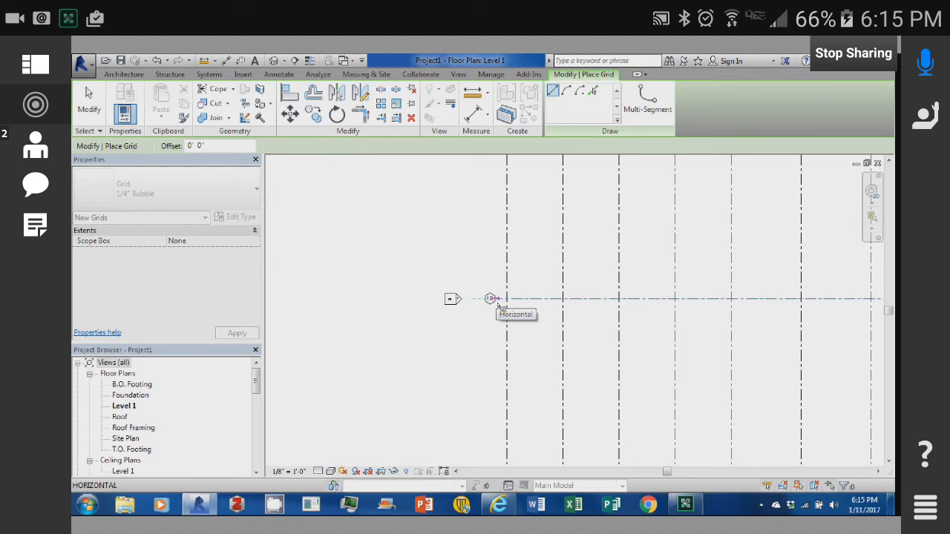
left_click(501, 300)
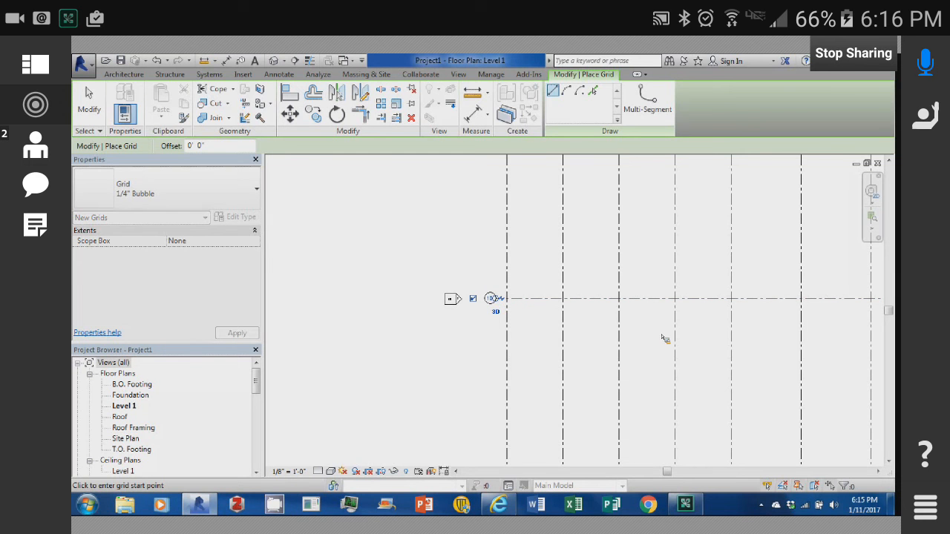
scroll(661, 334, "down", 1)
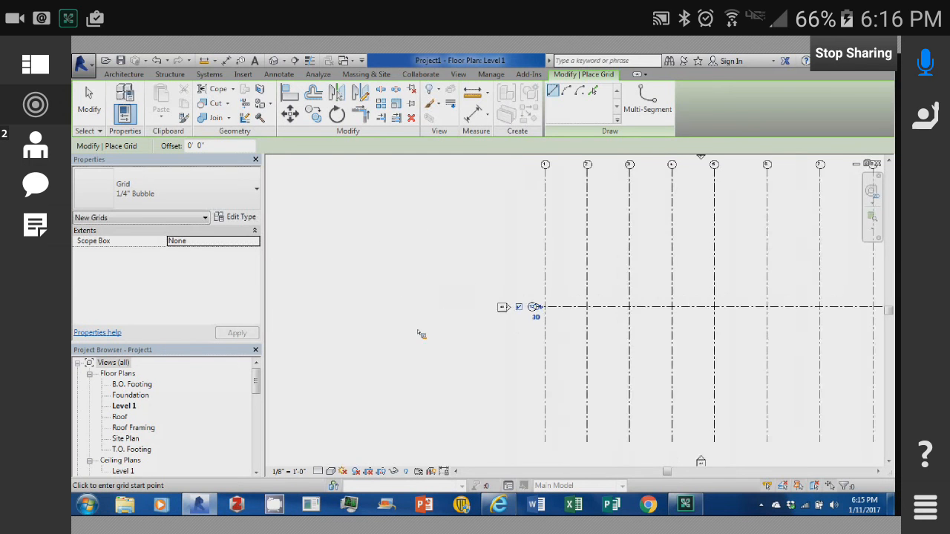
middle_click_drag(662, 335, 501, 327)
middle_click_drag(420, 335, 338, 341)
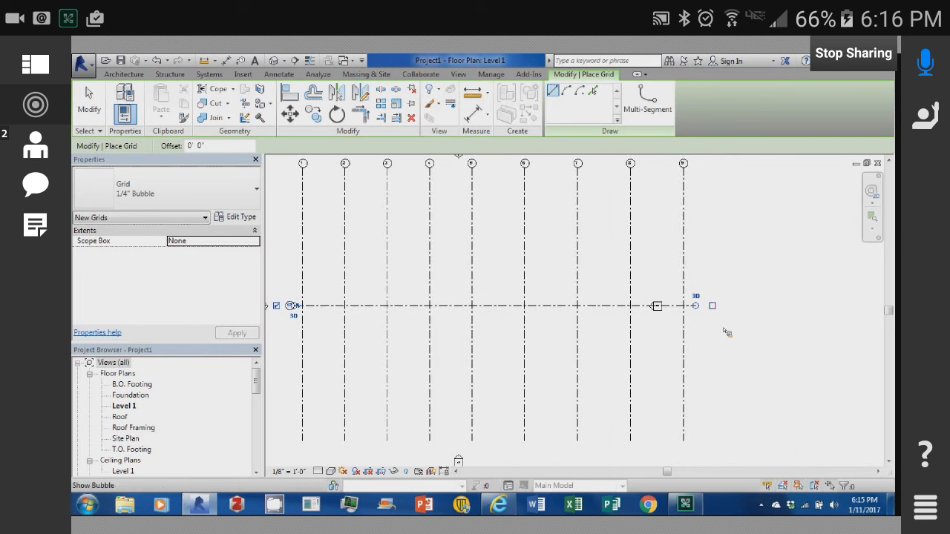
left_click(712, 306)
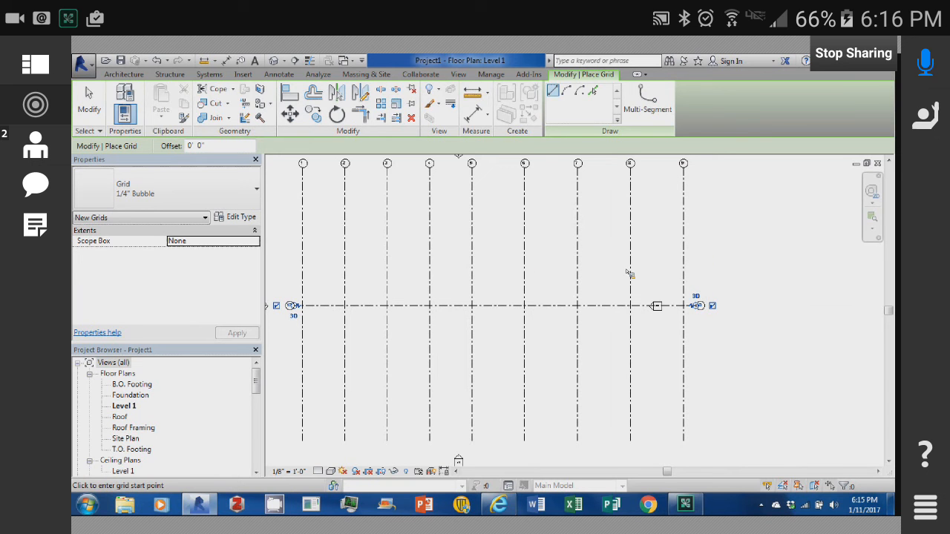
Draw two shorter horizontal grids from just past grid 6 to beyond grid 1, 20' above and 20' below the middle grid.
left_click(524, 261)
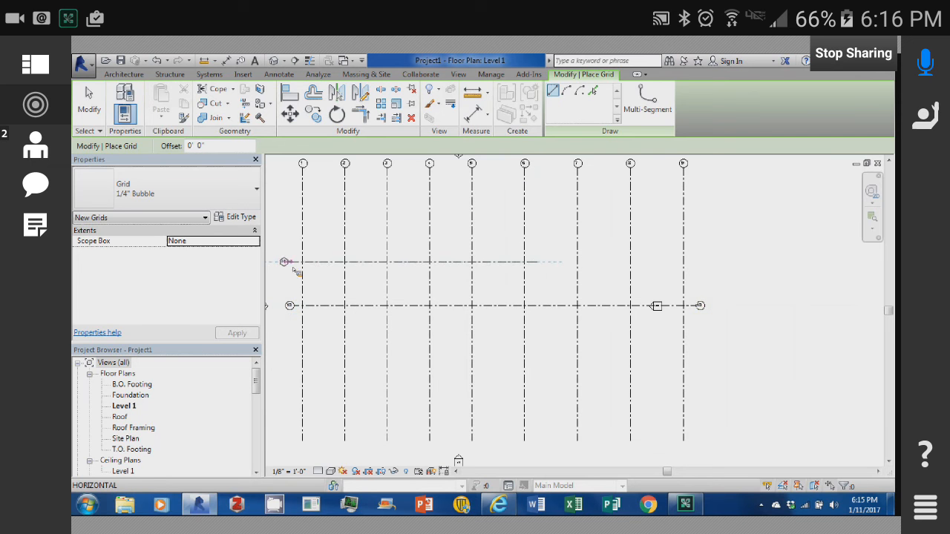
left_click(301, 272)
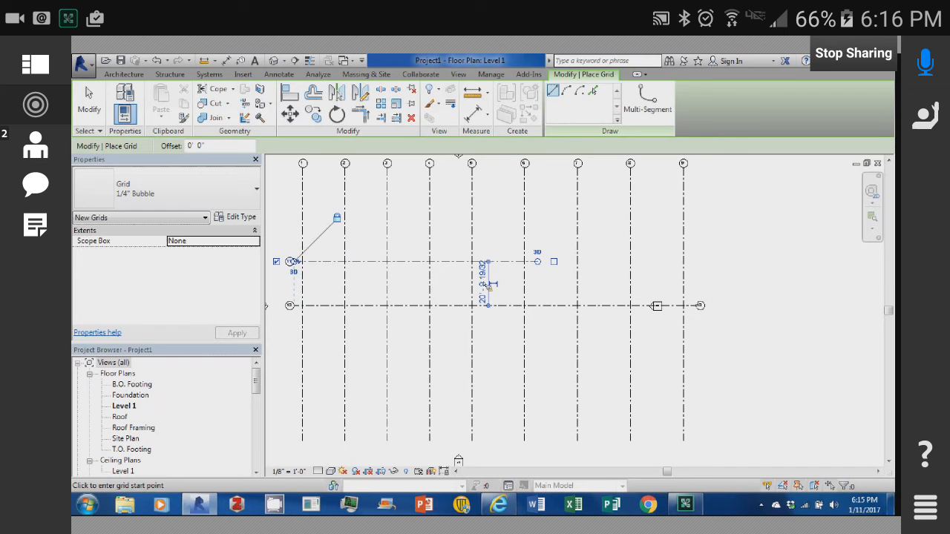
left_click(483, 283)
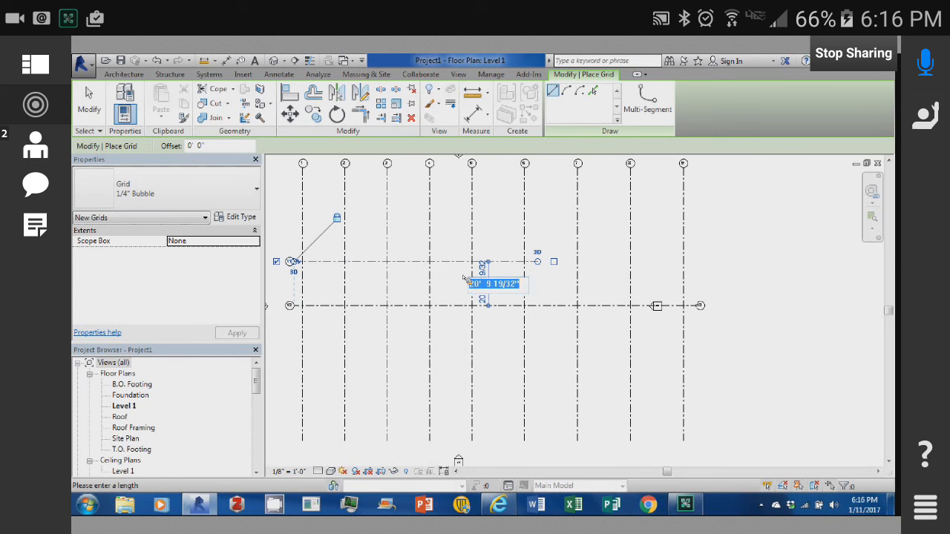
type("20")
key("Return")
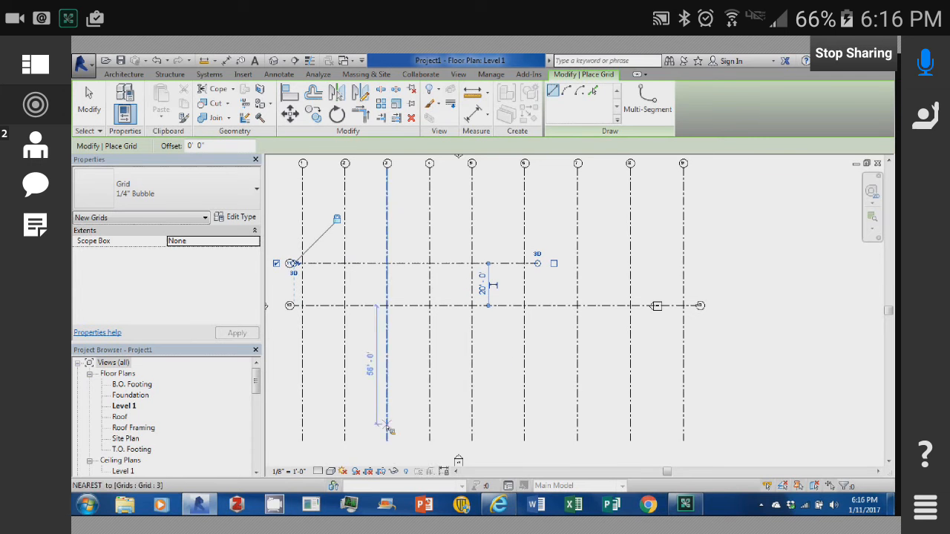
left_click(539, 343)
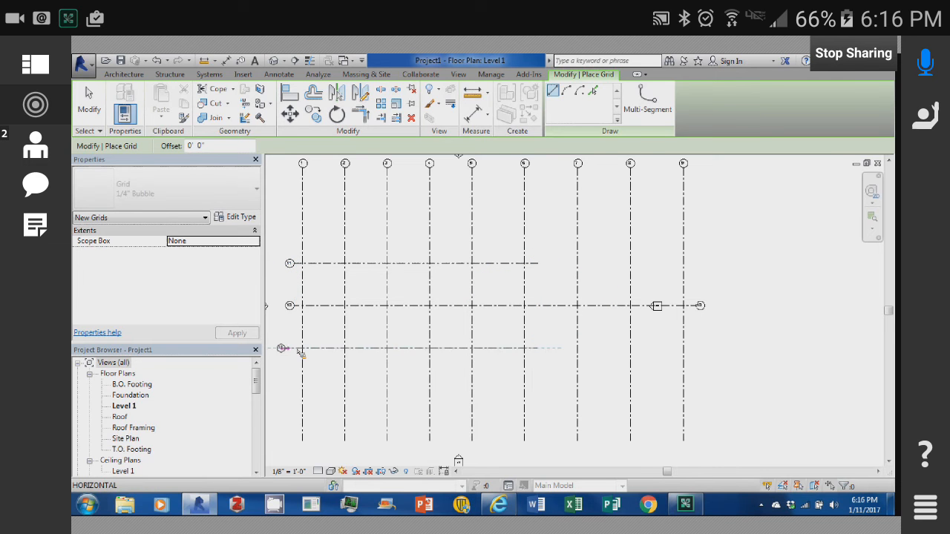
left_click(290, 348)
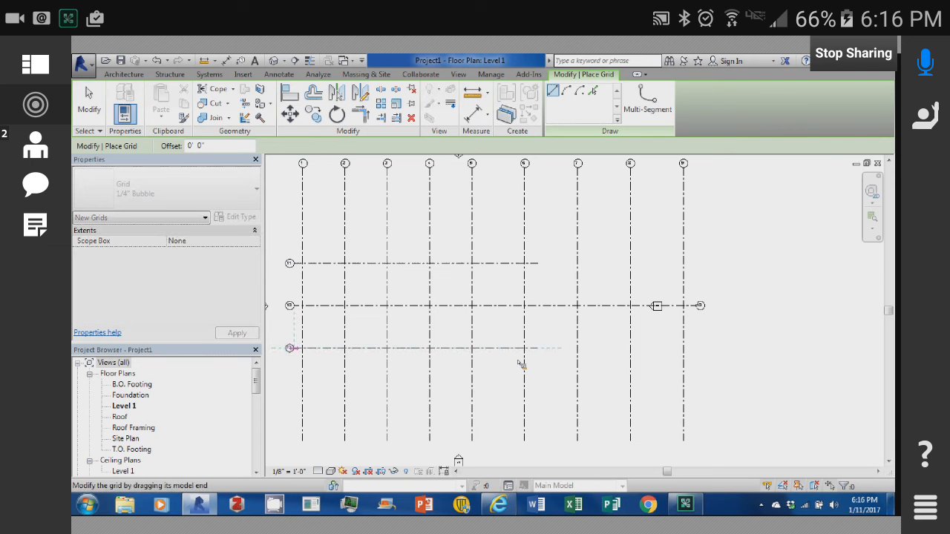
Draw a horizontal grid from just before grid 6 to beyond grid 9, 5' below the lower short grid.
left_click(519, 364)
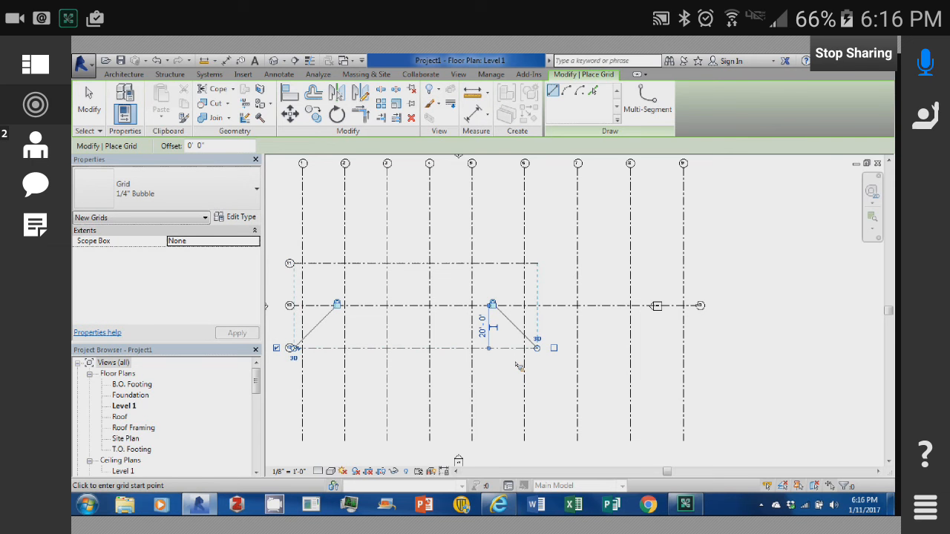
left_click(713, 364)
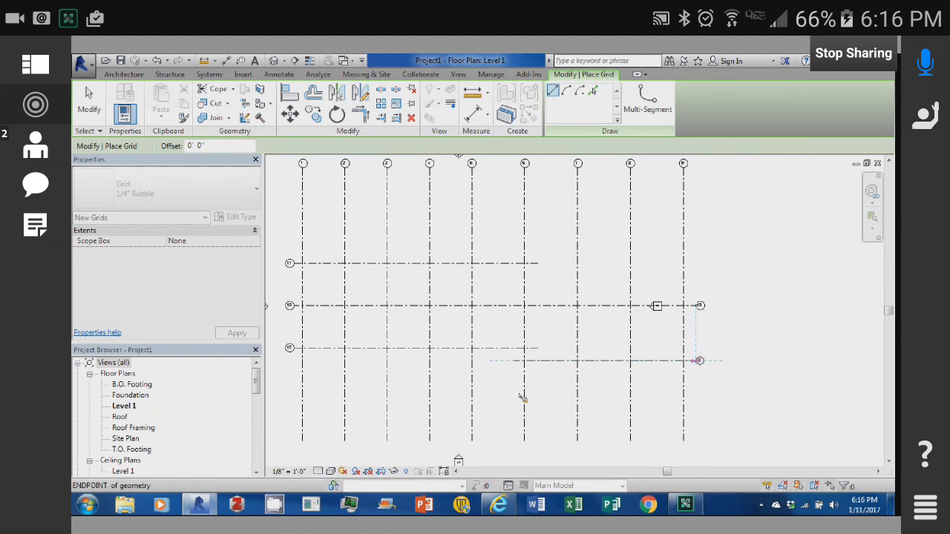
left_click(547, 375)
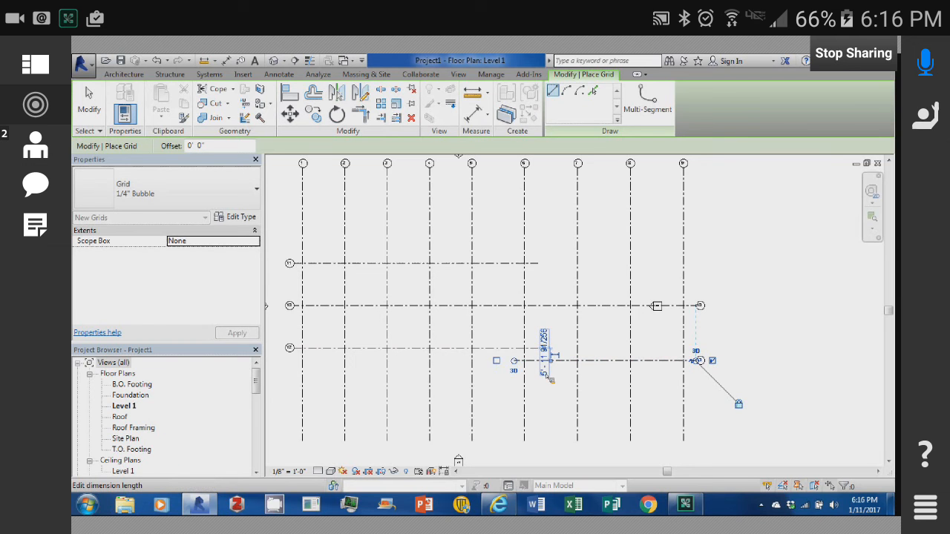
left_click(548, 373)
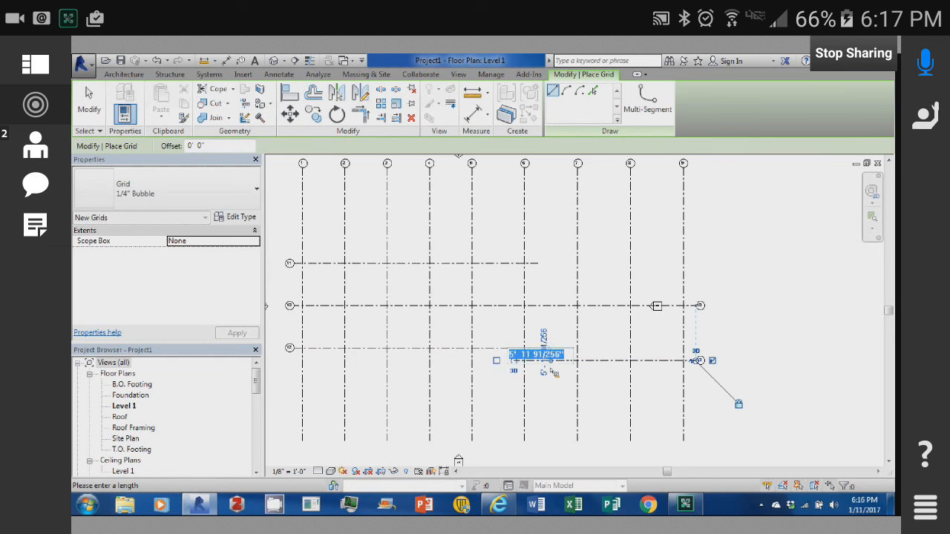
type("5")
key("Return")
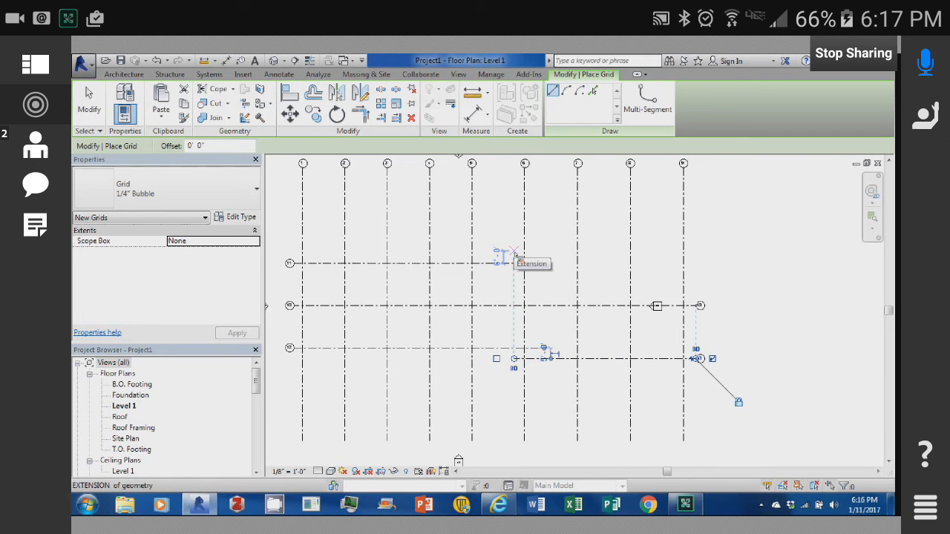
Draw a matching horizontal grid from just before grid 6 to beyond grid 9, 5' above the upper short grid, and finish placing grids.
left_click(516, 254)
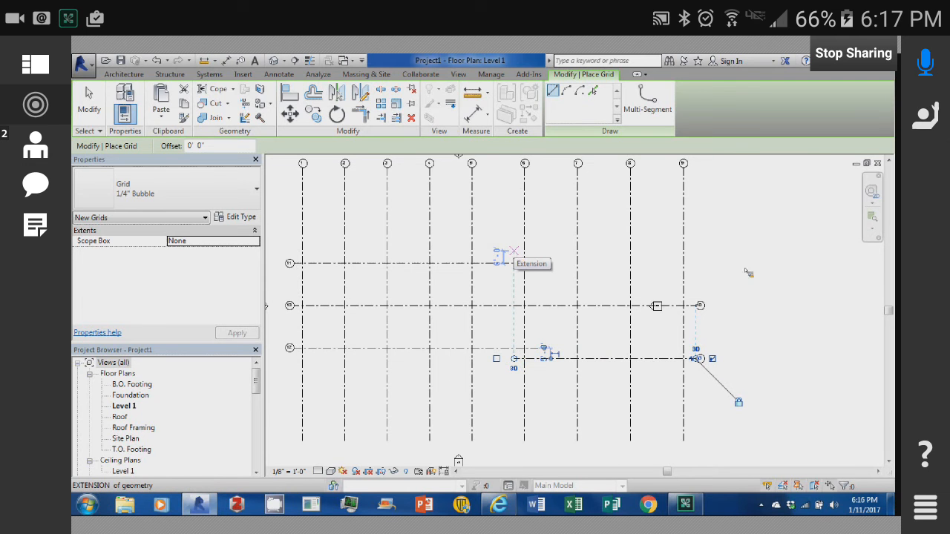
left_click(703, 253)
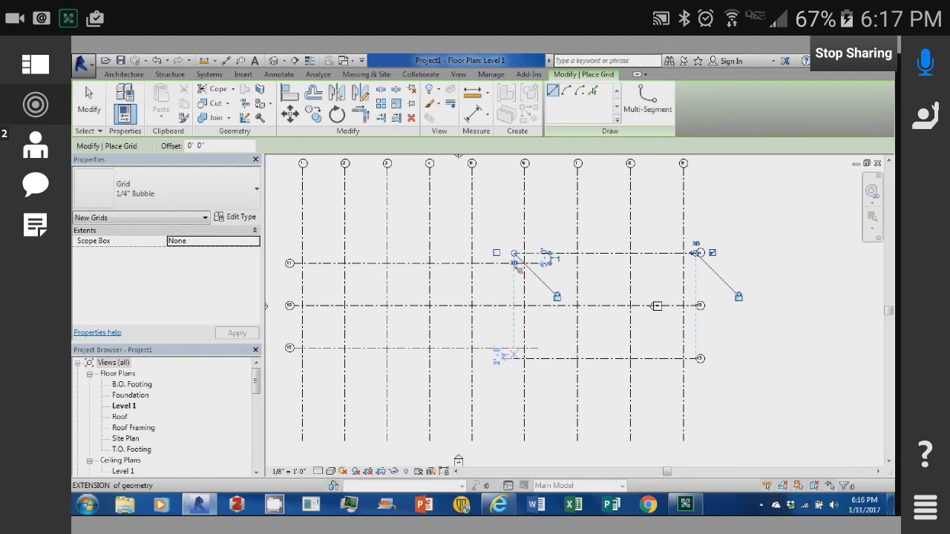
right_click(796, 257)
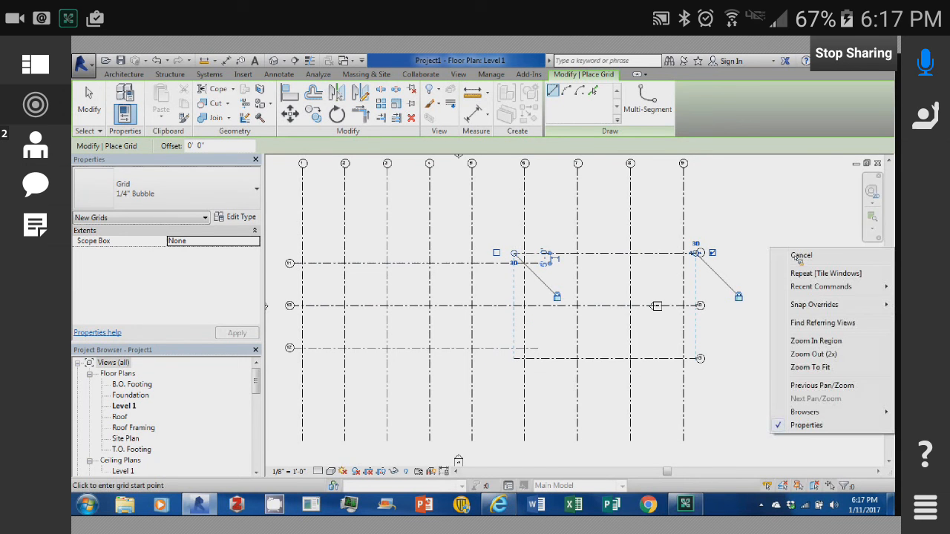
left_click(798, 256)
right_click(805, 256)
left_click(795, 259)
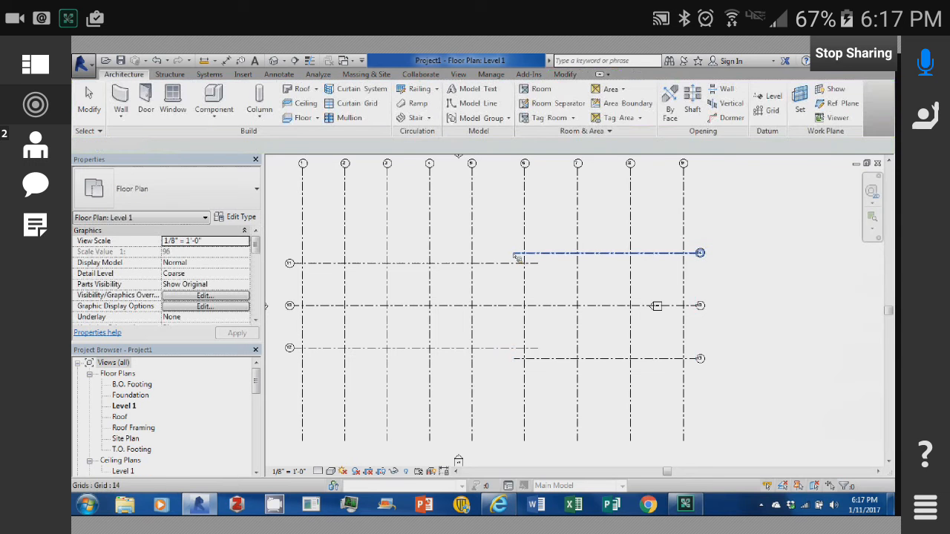
Extend the grids bubbled beyond grid 9 to just before grid 5, and shorten those bubbled beyond grid 1 to just past grid 5.
left_click(520, 256)
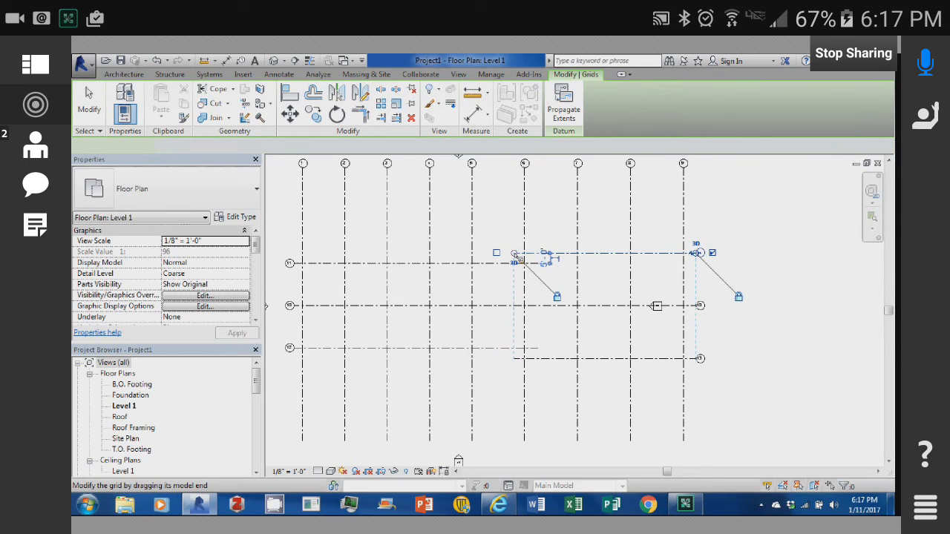
left_click_drag(482, 256, 458, 257)
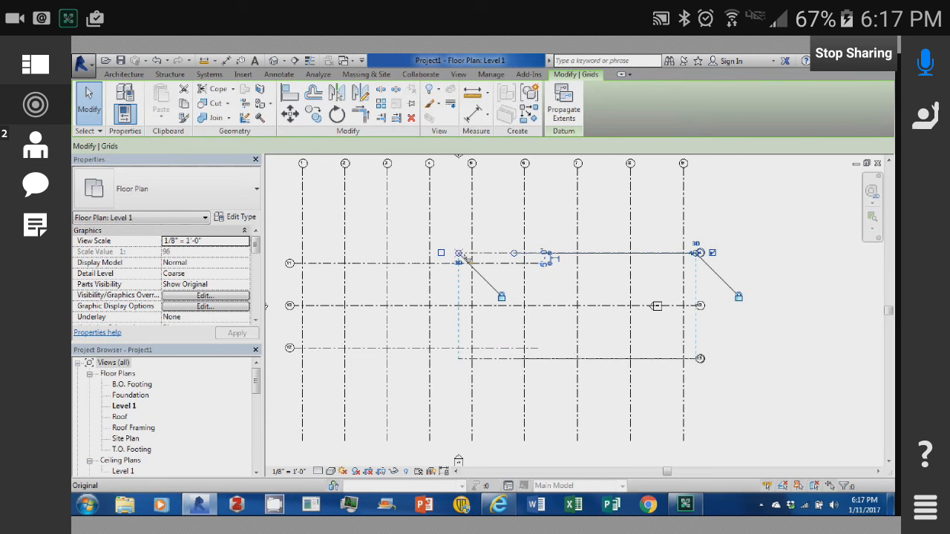
left_click(541, 353)
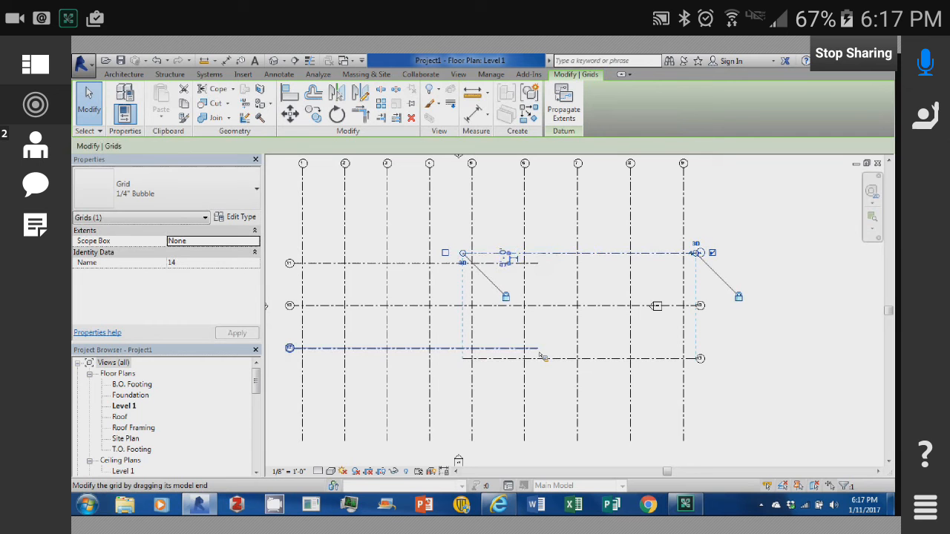
left_click(541, 353)
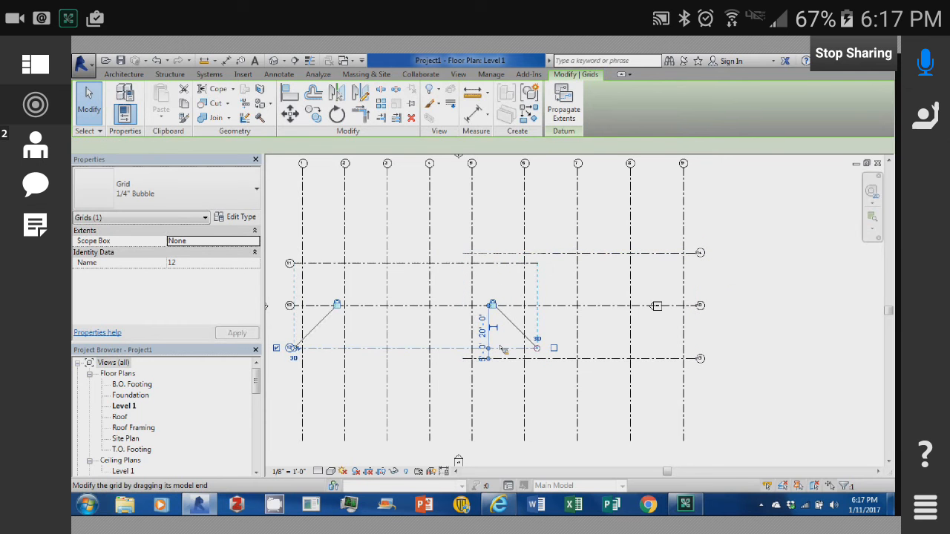
left_click_drag(536, 348, 479, 348)
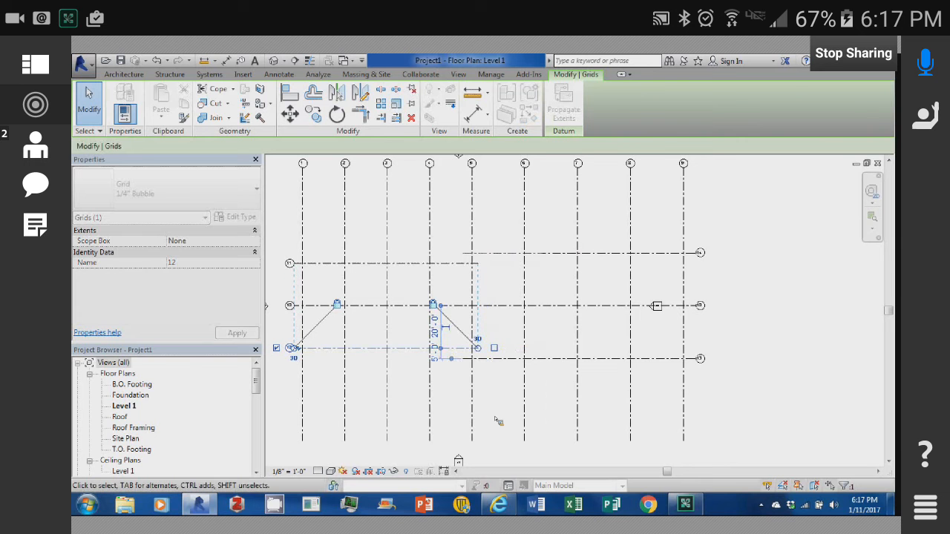
key("Escape")
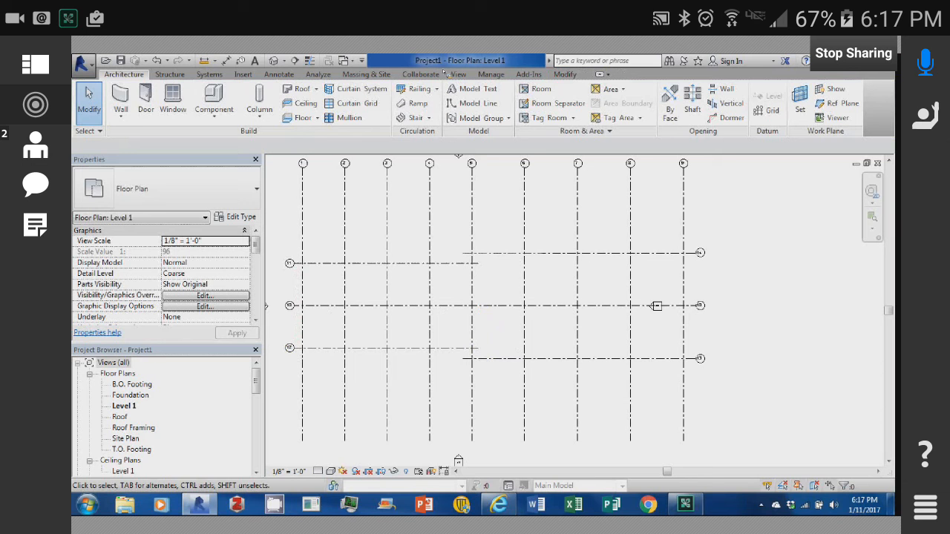
Link the Revit file Bubble diagram from National American University > Cadd230 Comm Design > Support documents, positioned Auto - Origin to Origin.
left_click(247, 77)
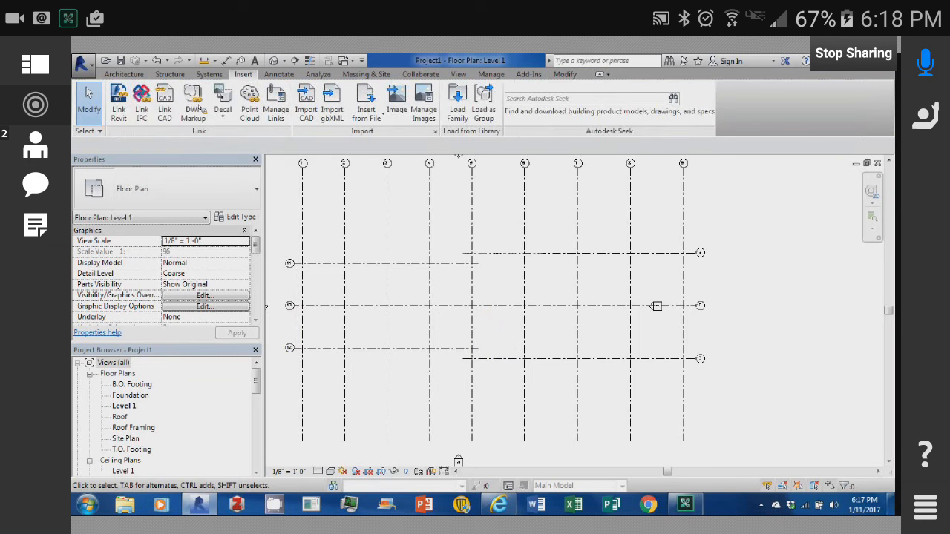
left_click(119, 110)
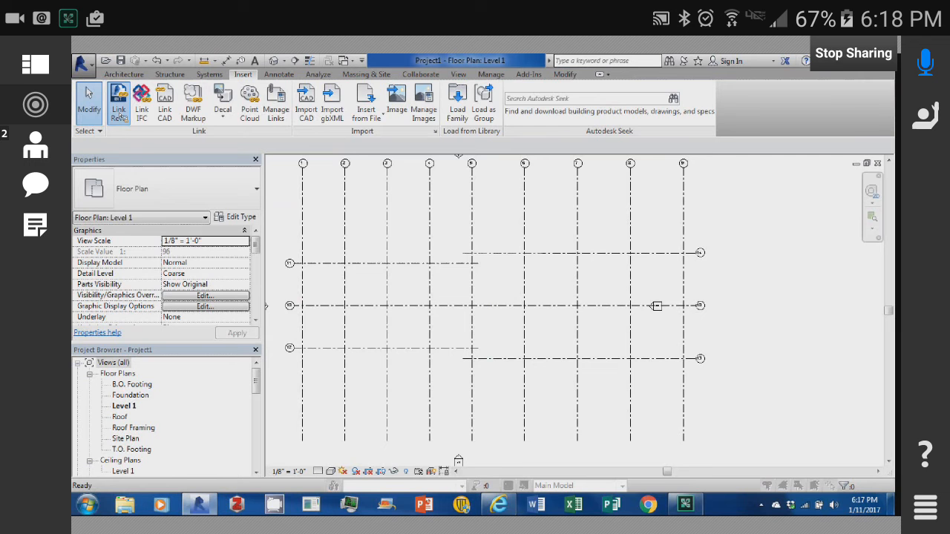
left_click(119, 110)
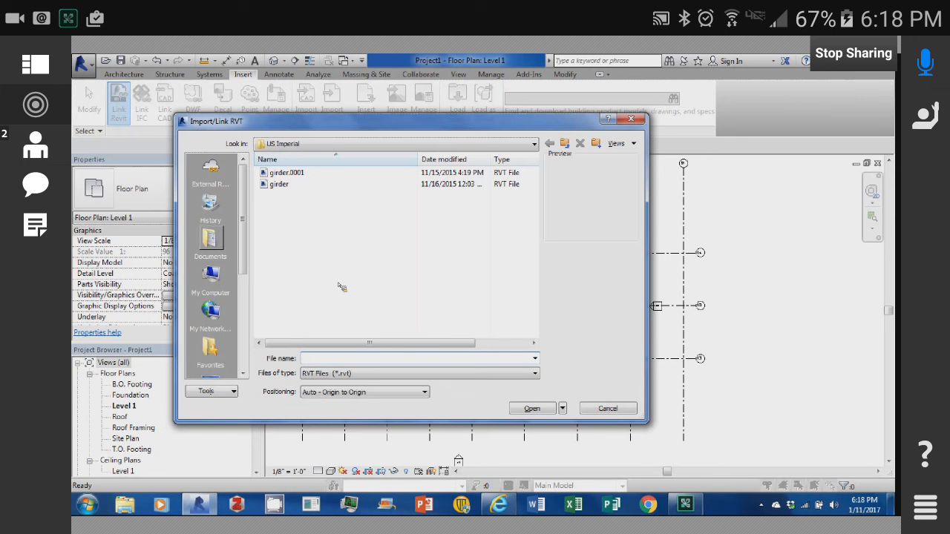
left_click(534, 221)
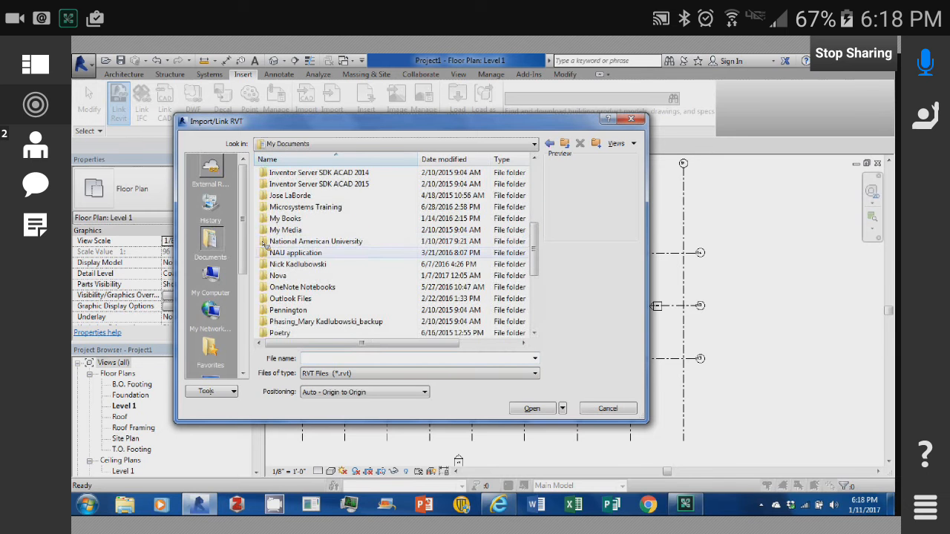
double_click(265, 242)
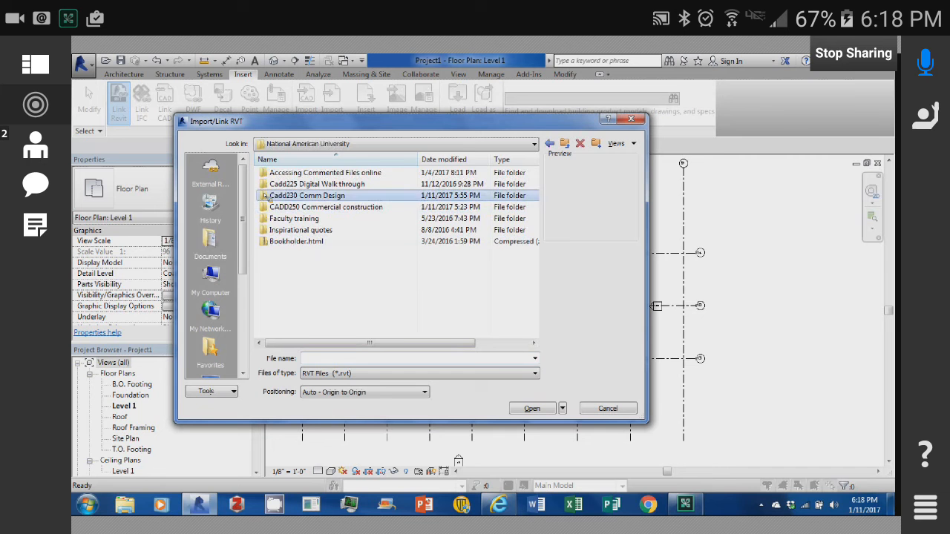
double_click(266, 196)
left_click(265, 266)
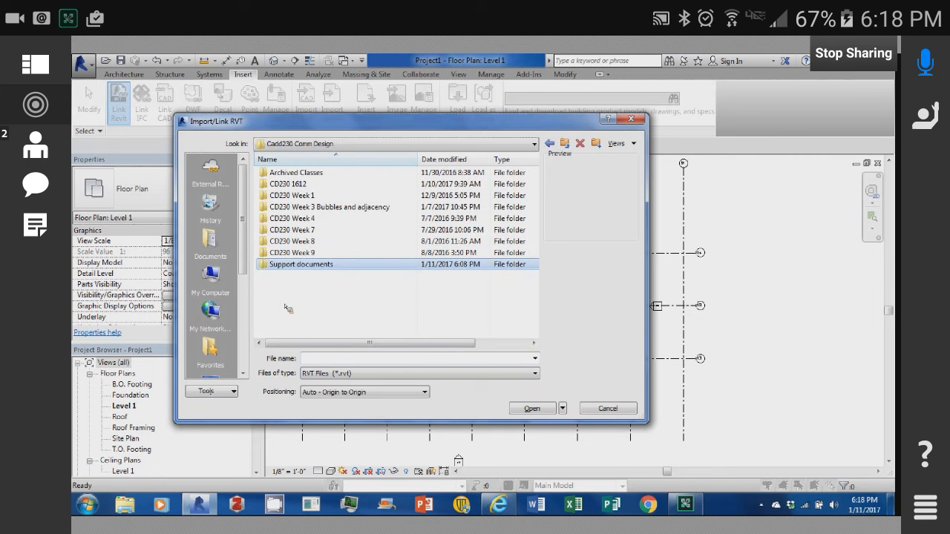
double_click(266, 266)
left_click(281, 265)
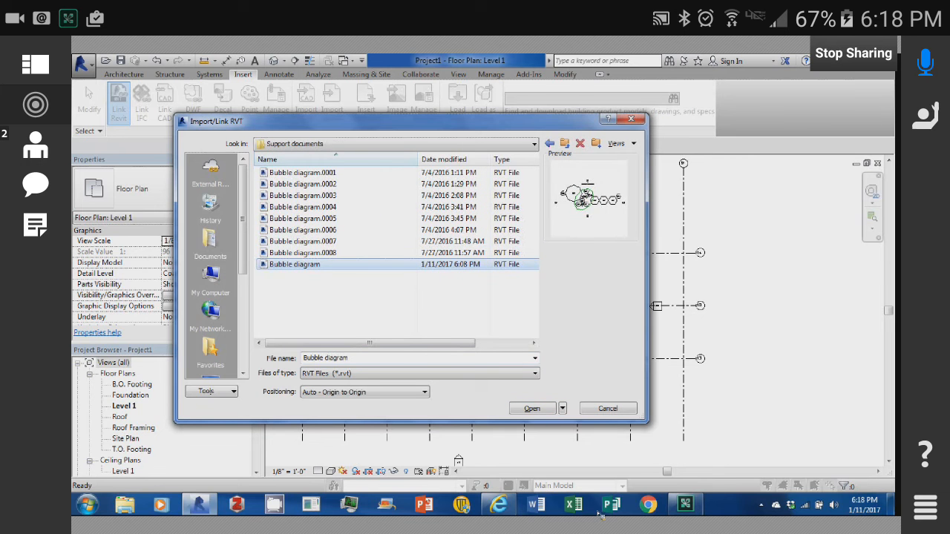
key("Return")
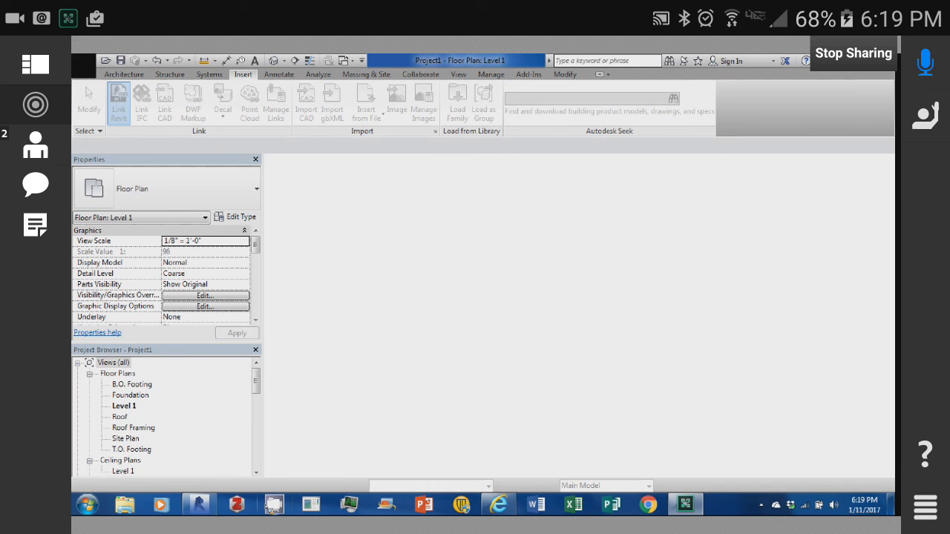
mouse_move(197, 508)
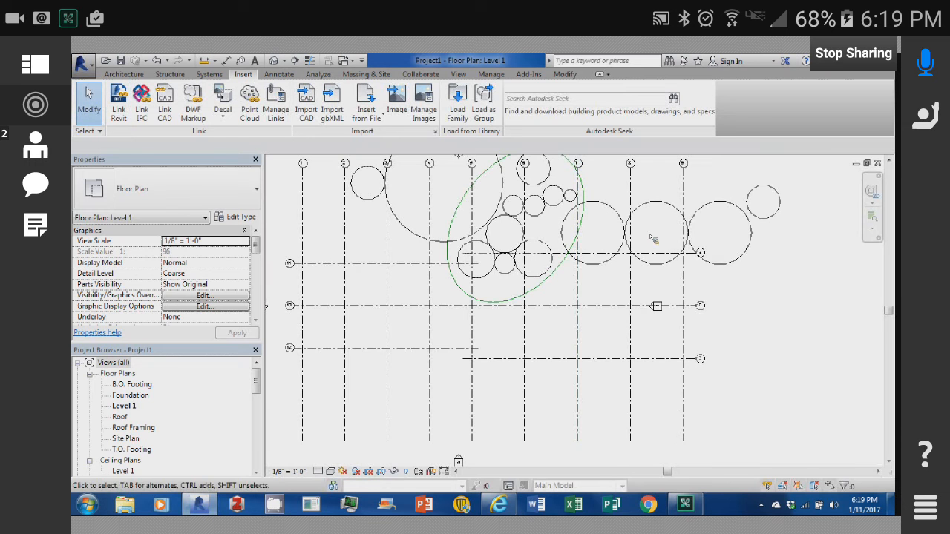
Mirror the linked bubble diagram as a copy about a vertical axis on grid 6, and delete the original link.
left_click(757, 226)
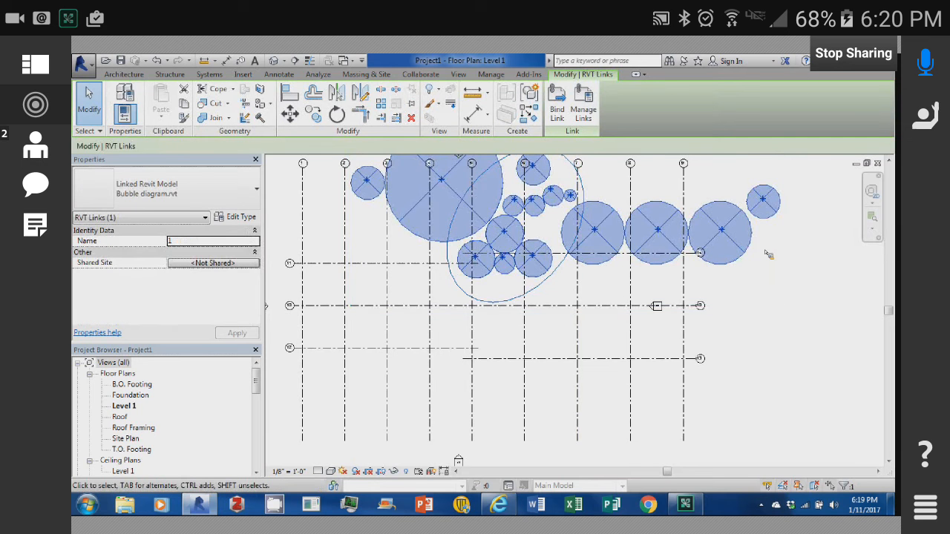
left_click(291, 113)
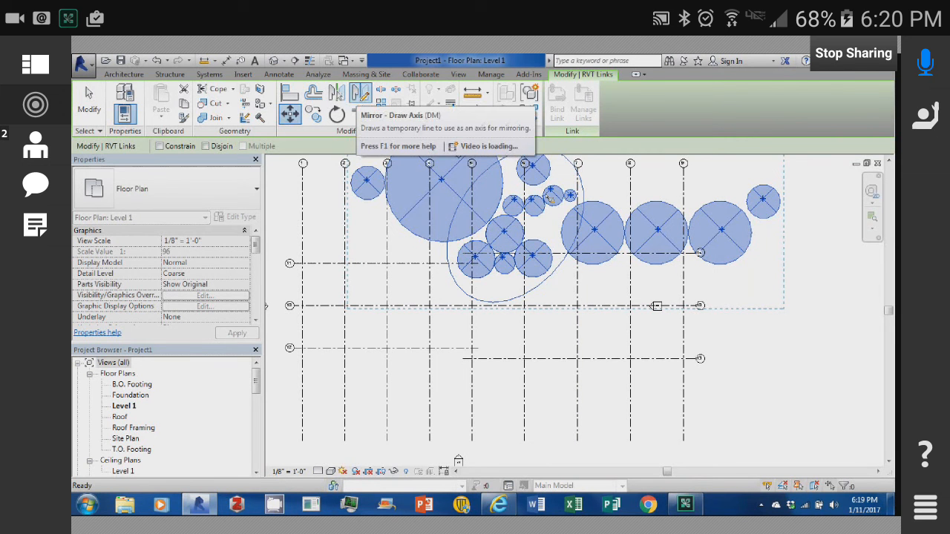
key("d")
key("m")
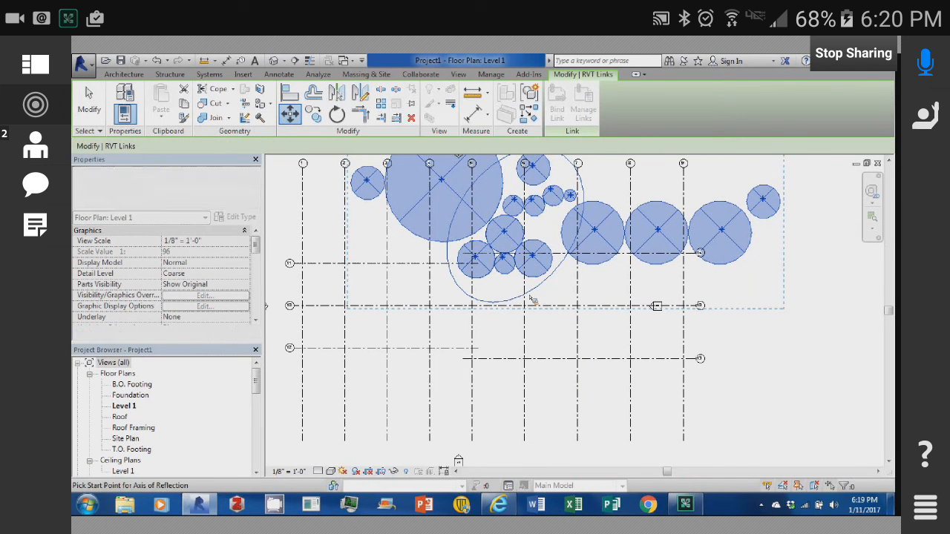
left_click(524, 295)
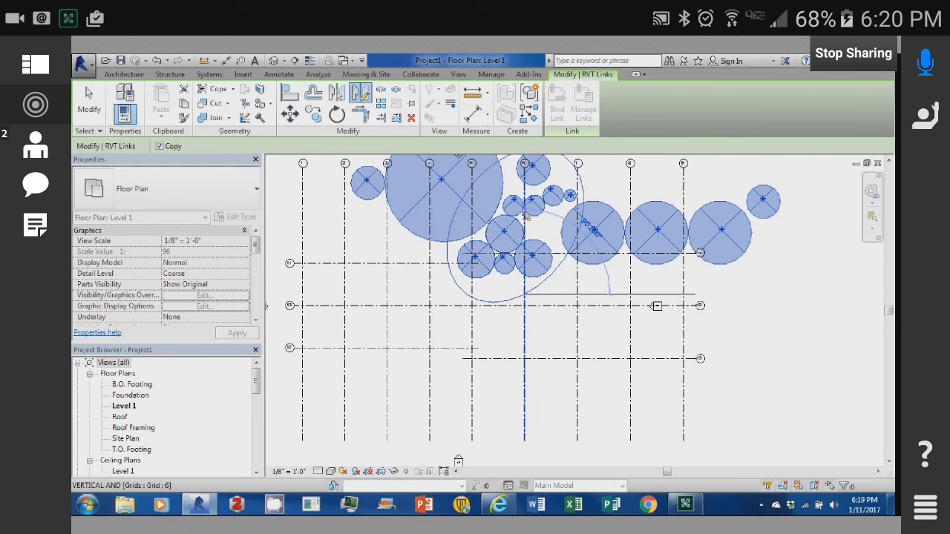
left_click(528, 315)
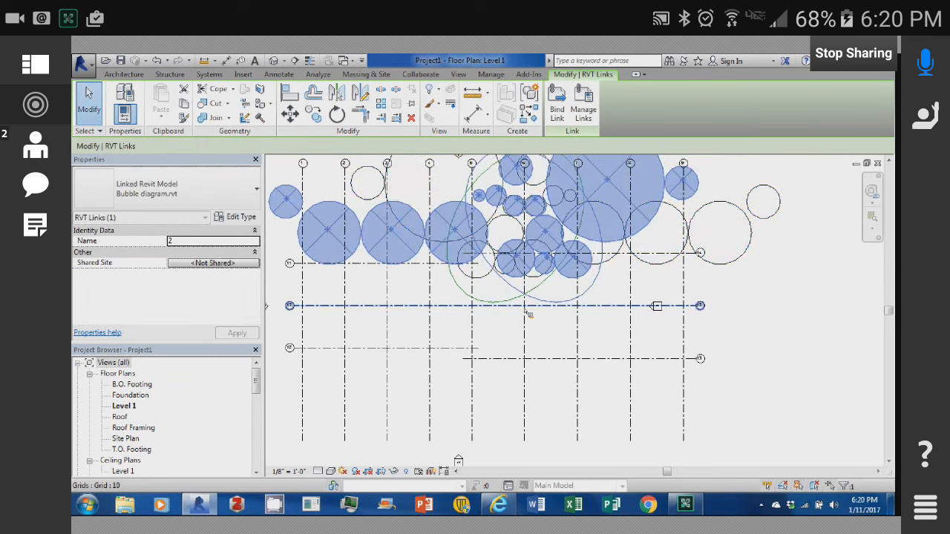
left_click(739, 259)
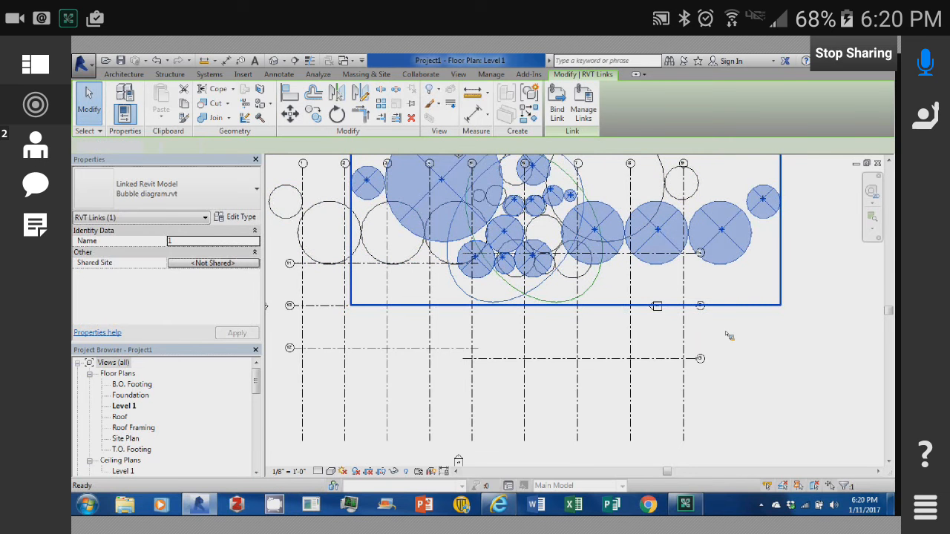
key("Delete")
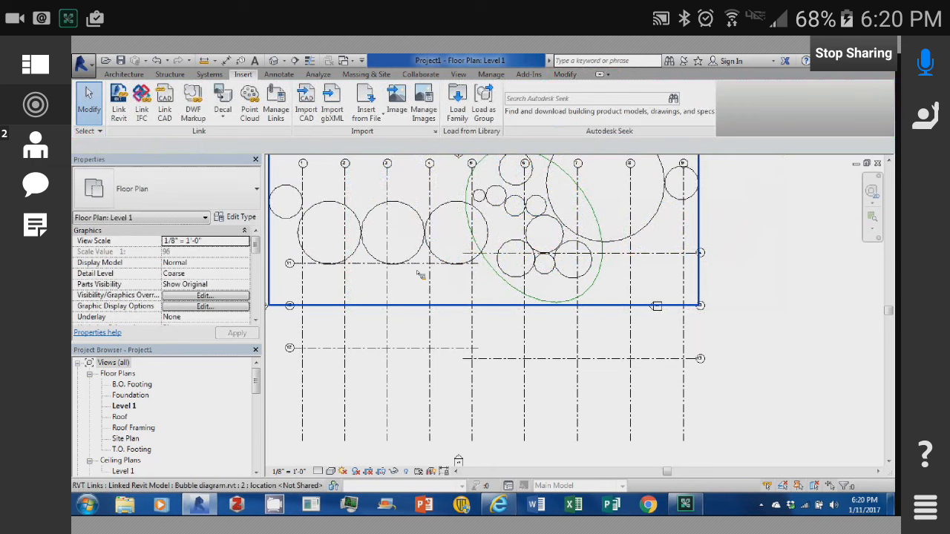
Move the mirrored bubble diagram down so its row of three large equal circles sits roughly on the middle horizontal grid 10.
left_click(607, 240)
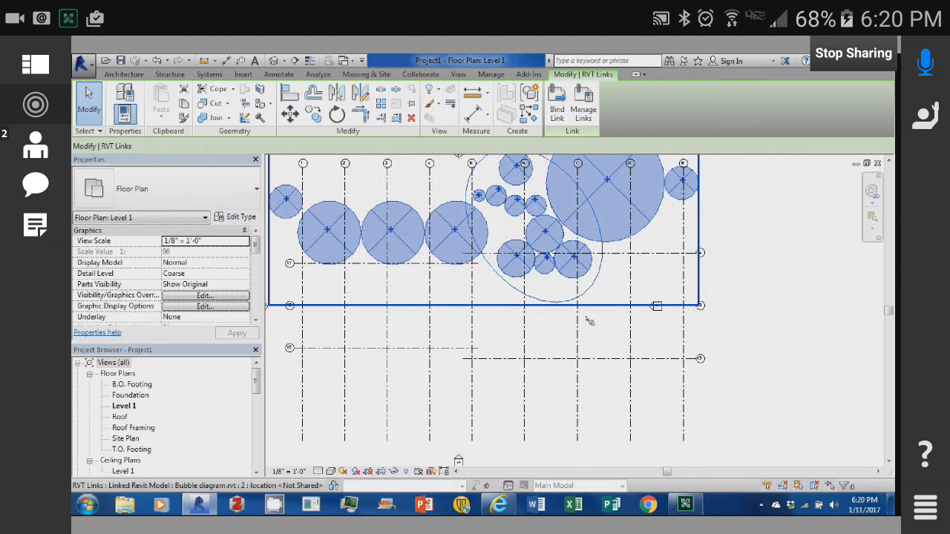
left_click_drag(589, 320, 608, 309)
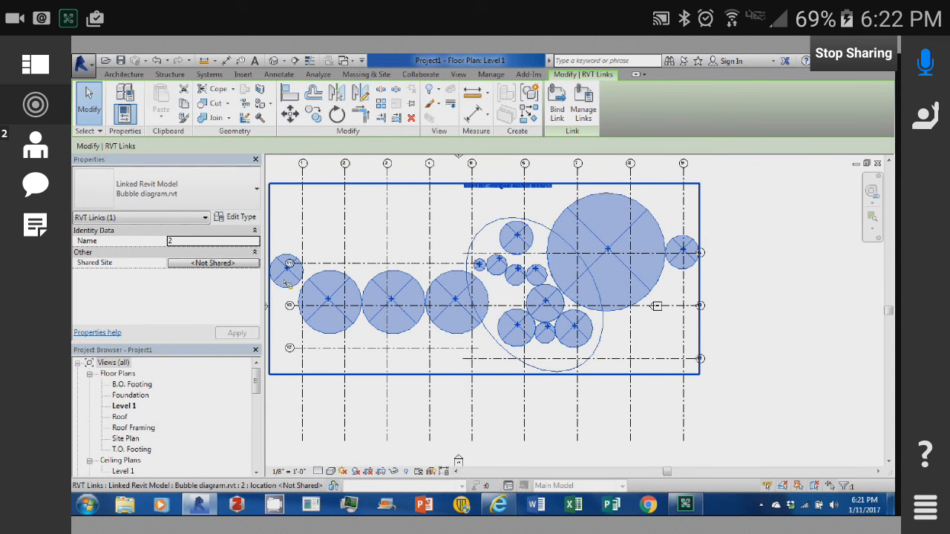
left_click(792, 299)
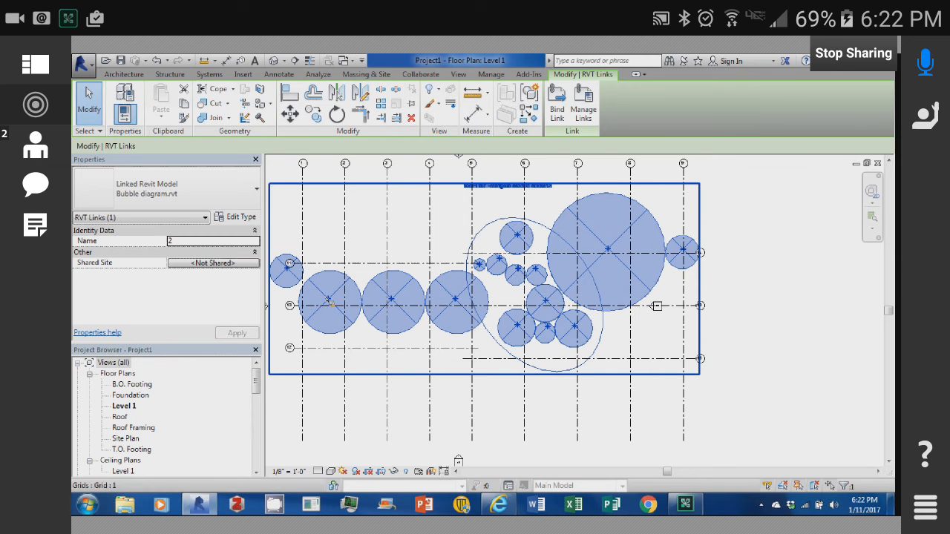
key("Escape")
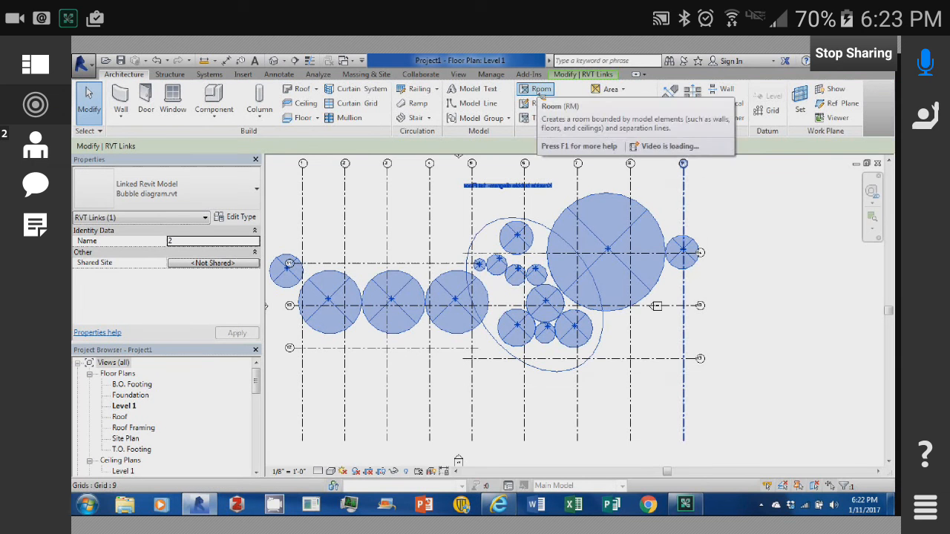
left_click(539, 92)
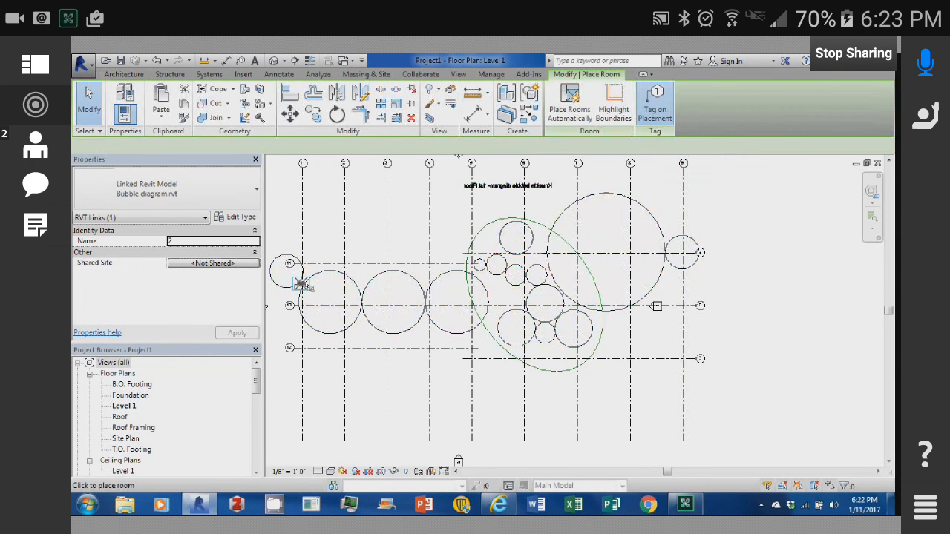
scroll(305, 281, "up", 1)
right_click(519, 159)
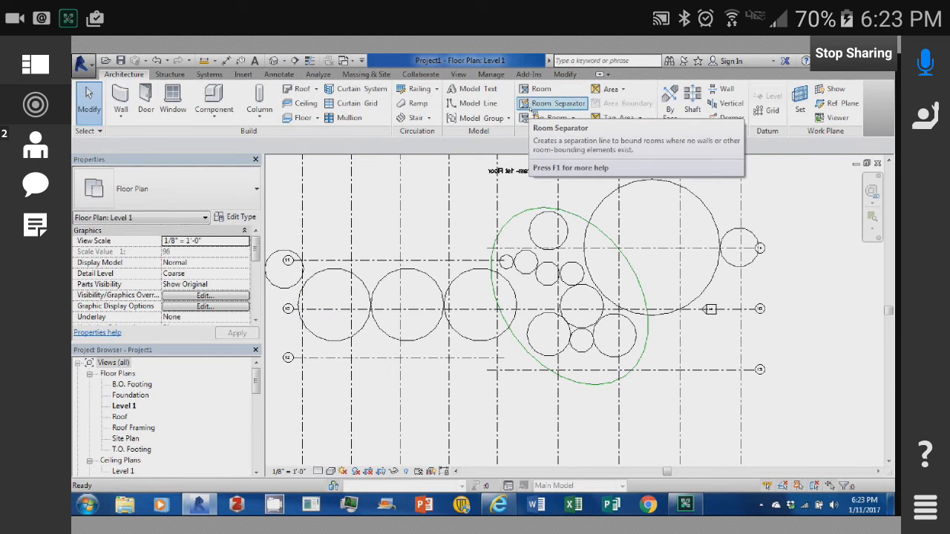
Draw a rectangle of room separation lines about 18'-6" by 30'-6" just below grid 11, between grids 1 and 2.
left_click(530, 106)
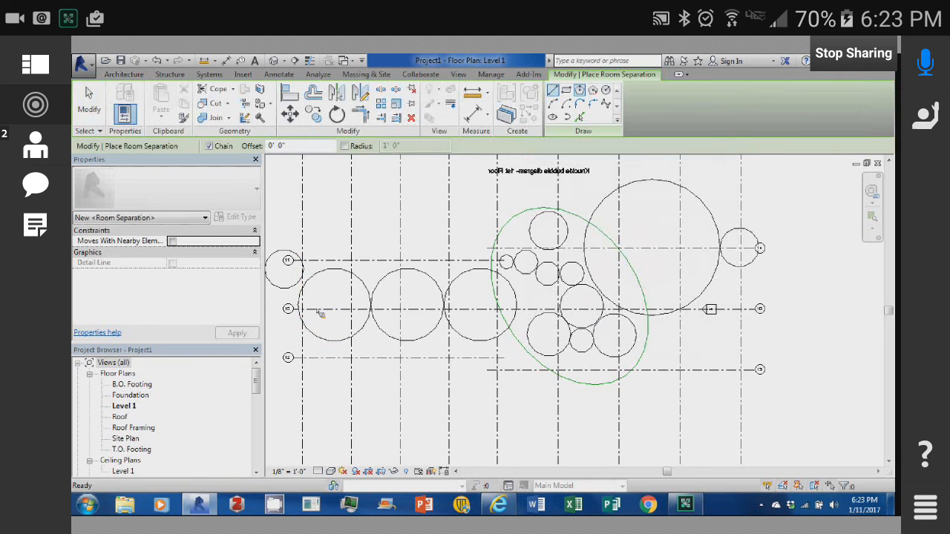
scroll(303, 287, "up", 1)
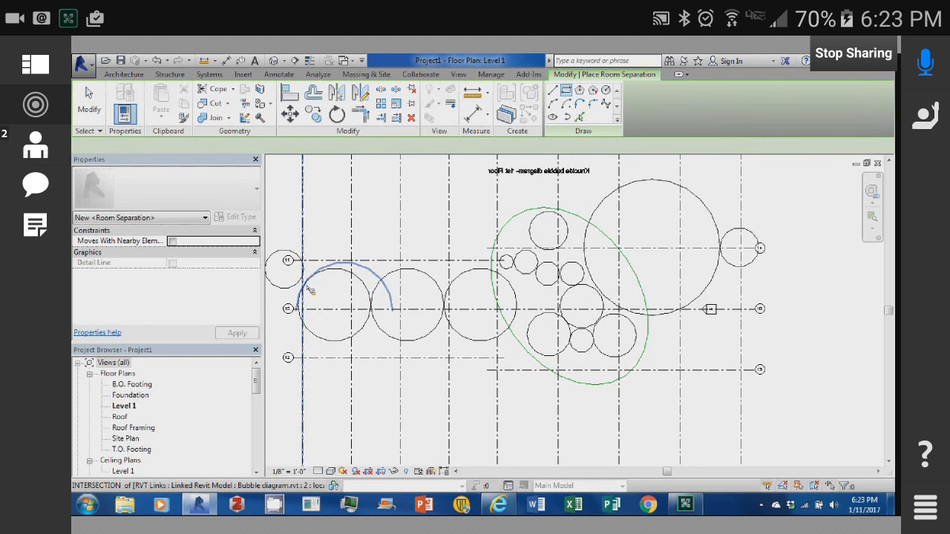
scroll(316, 249, "up", 2)
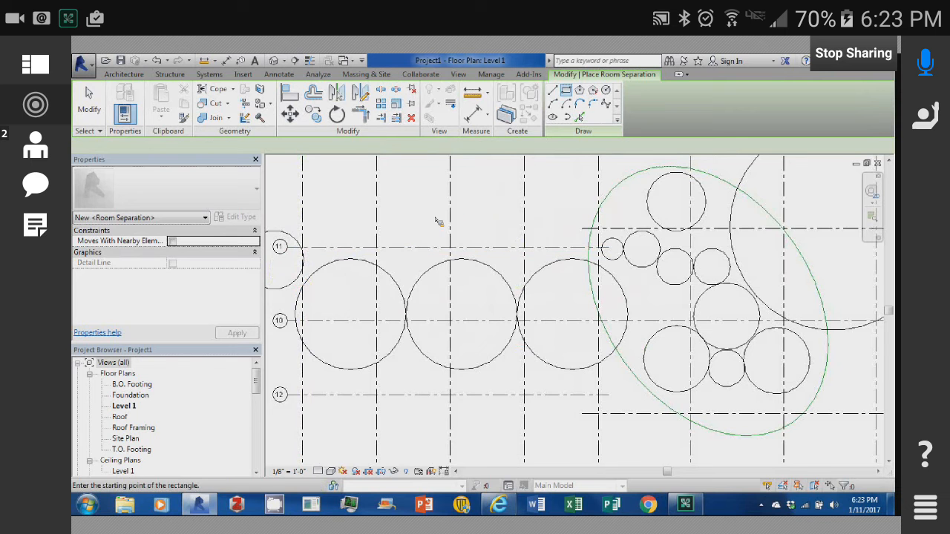
scroll(436, 219, "up", 3)
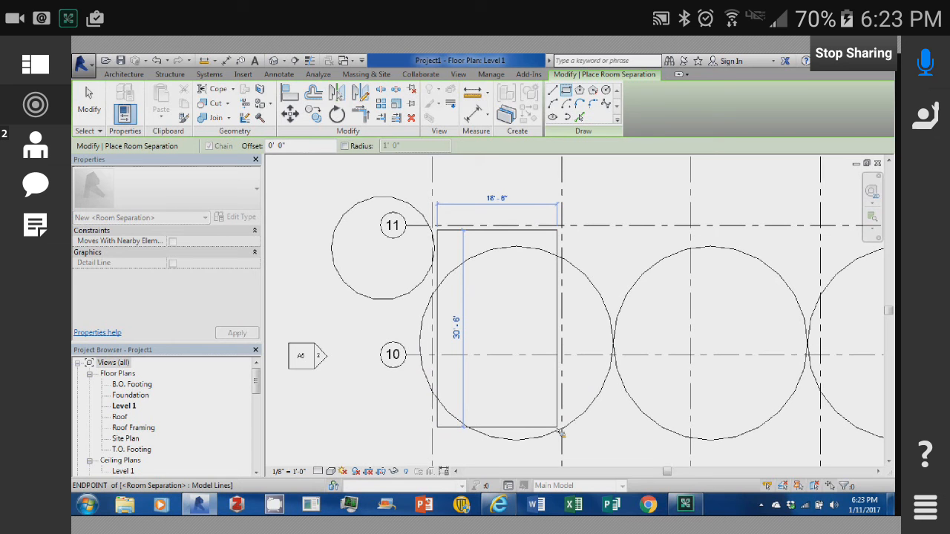
left_click(558, 428)
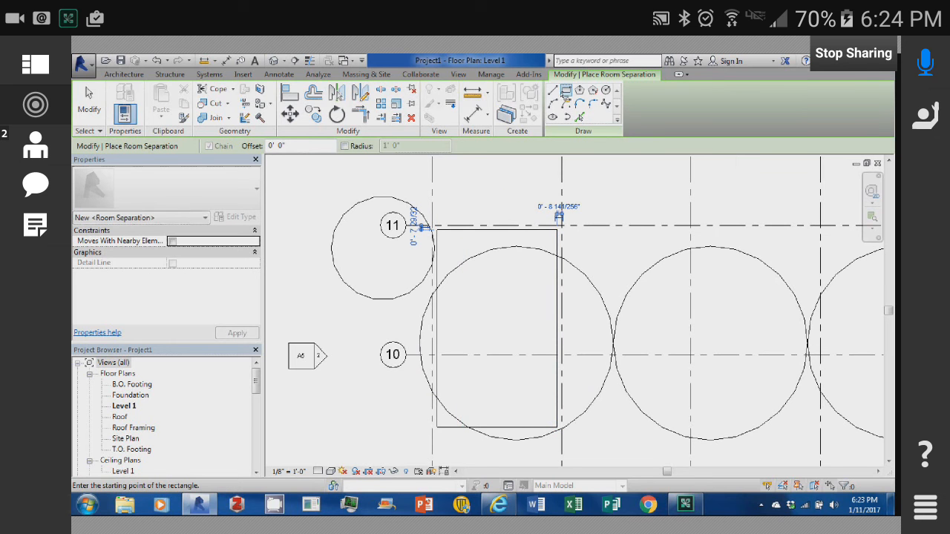
right_click(460, 183)
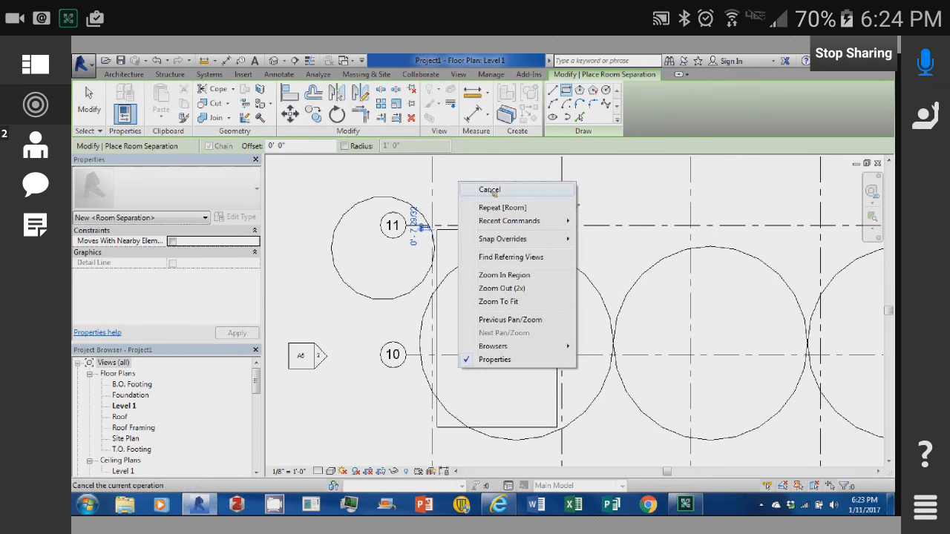
left_click(490, 190)
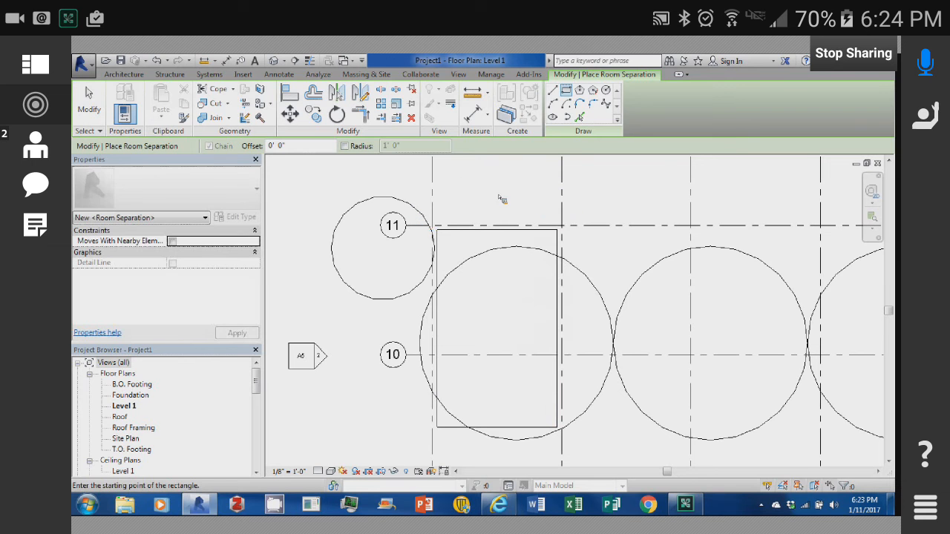
right_click(493, 192)
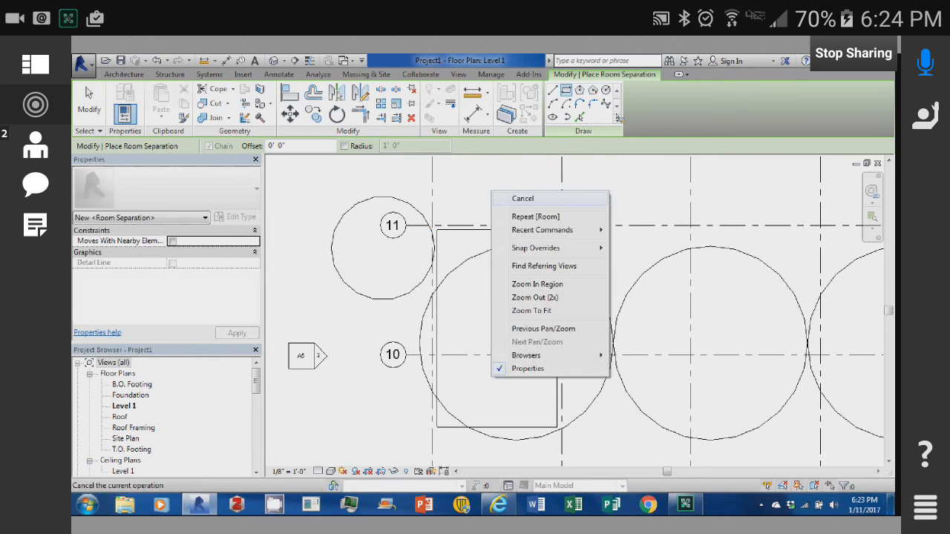
left_click(523, 198)
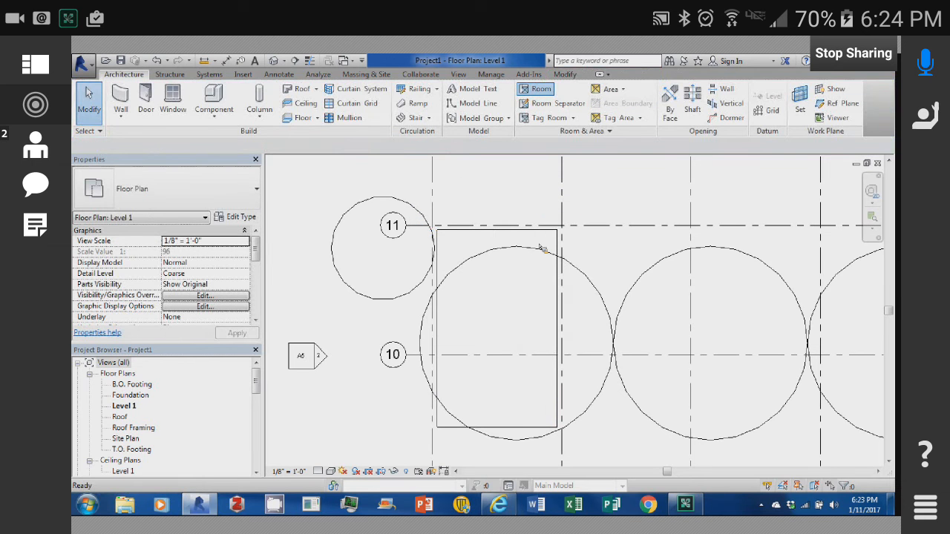
Place a tagged room inside the room separation rectangle between grids 1 and 2, and finish placing rooms.
key("r")
key("m")
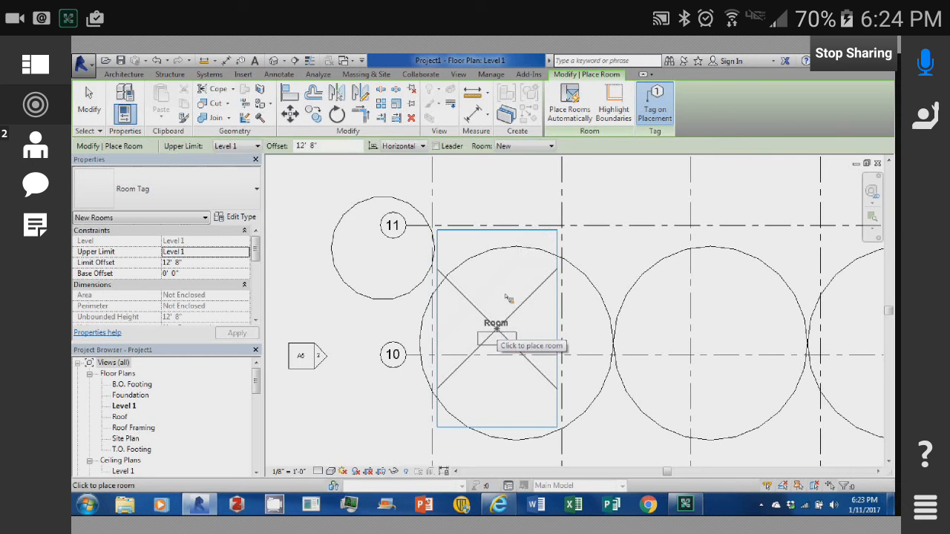
left_click(505, 297)
right_click(505, 295)
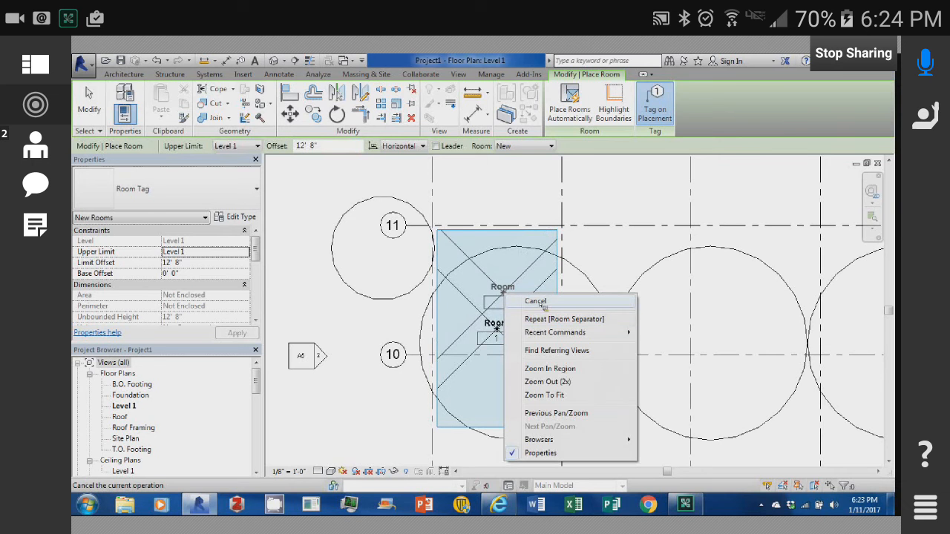
left_click(538, 303)
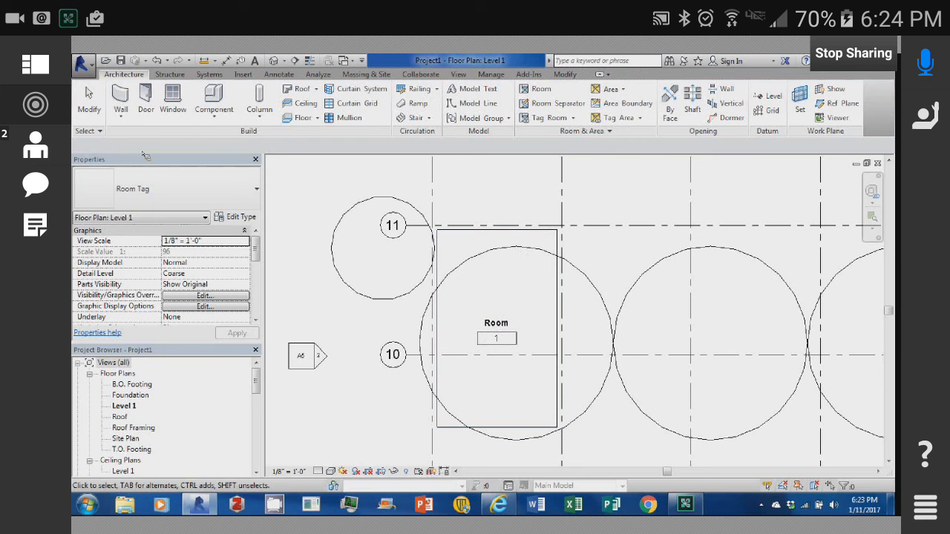
Change the placed room's tag type to Room Tag With Area.
left_click(260, 193)
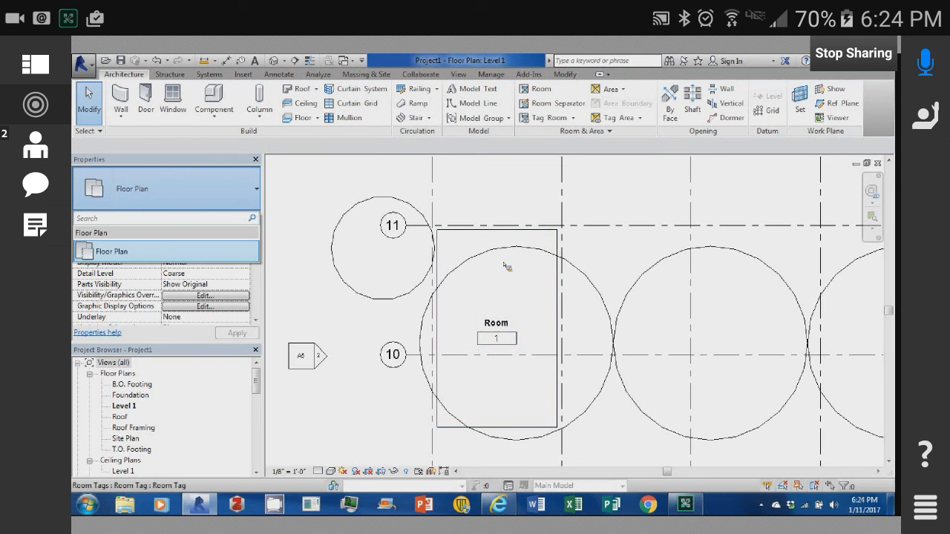
left_click(268, 193)
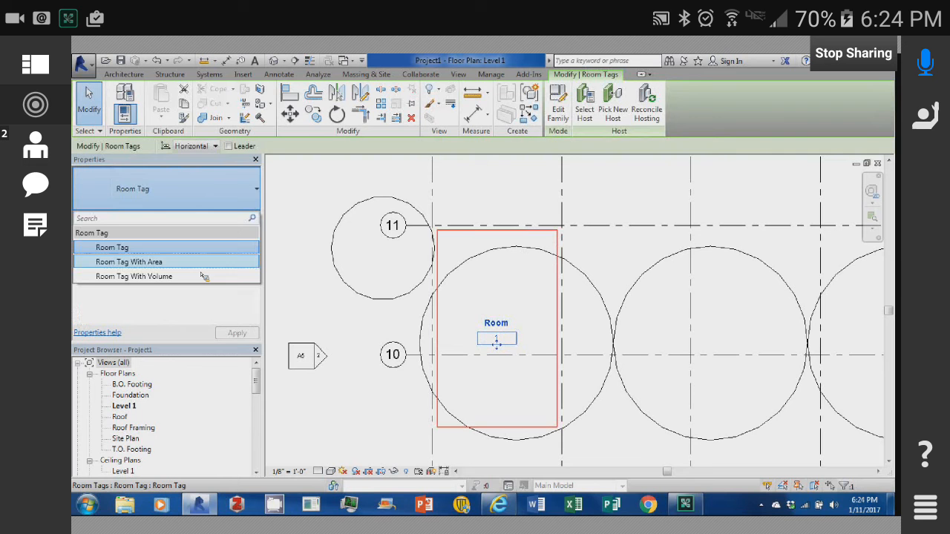
left_click(204, 262)
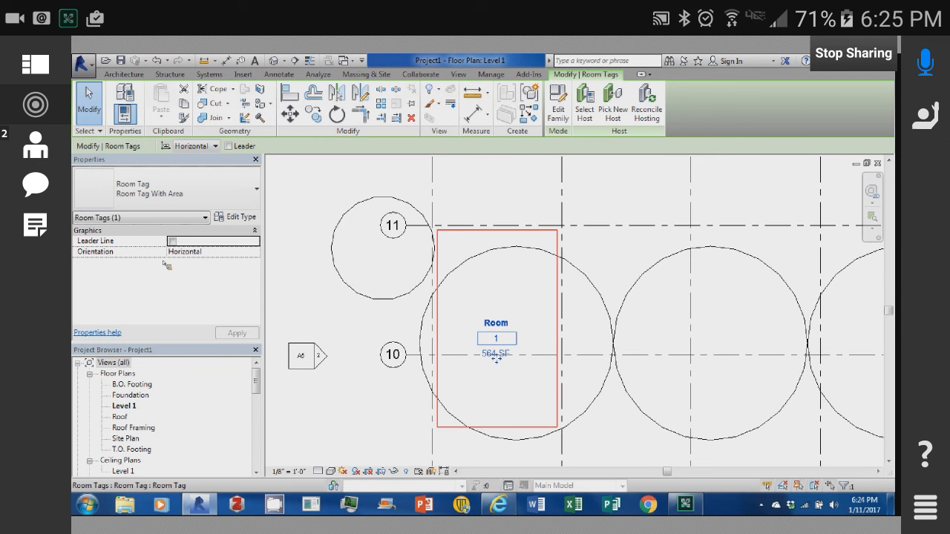
Nudge the rectangle's lower room separation line upward until the room area is about 523 SF.
left_click(510, 430)
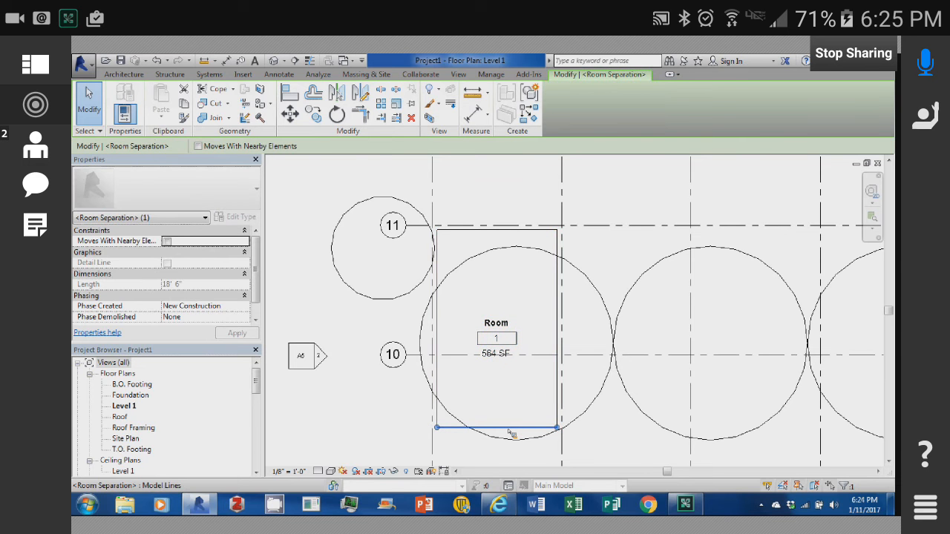
key("Up")
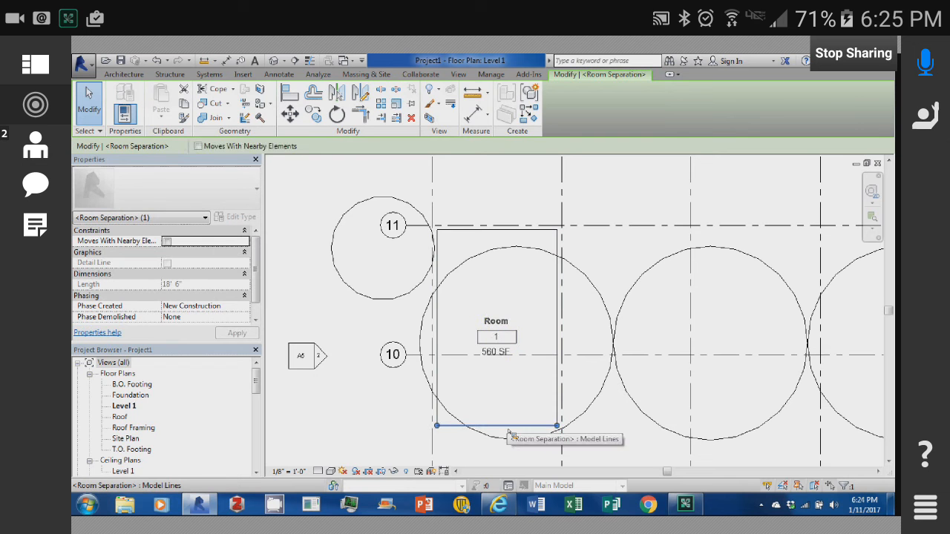
key("Up")
key("Up")
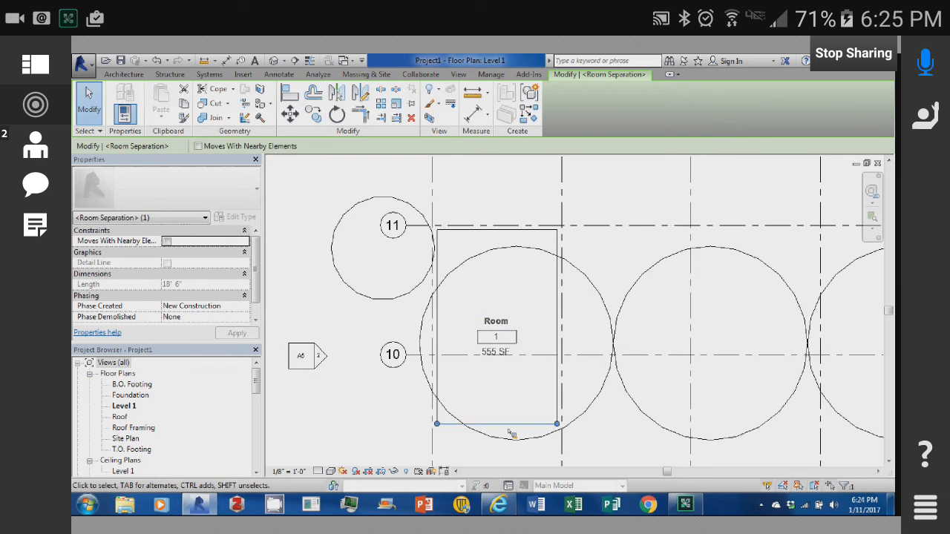
key("Up")
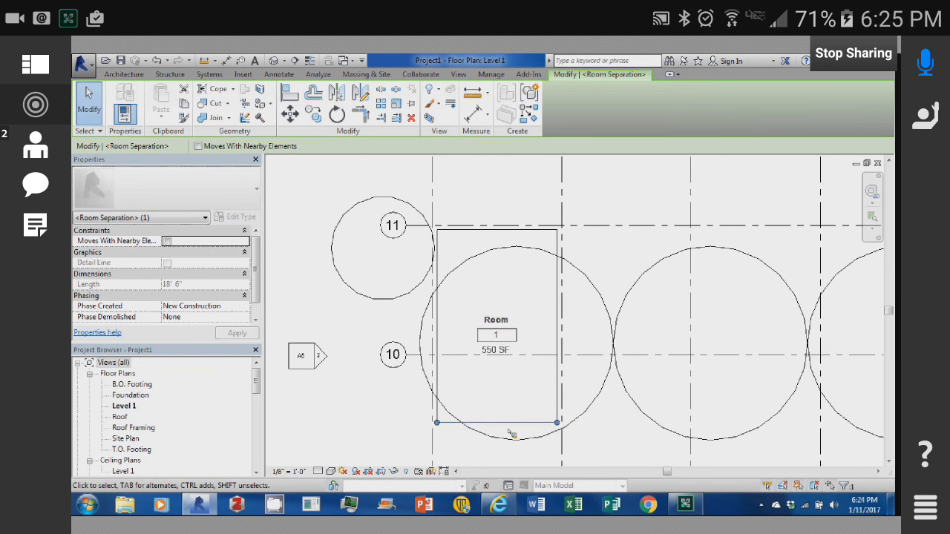
key("Up")
key("Up")
key("Up")
key("Up")
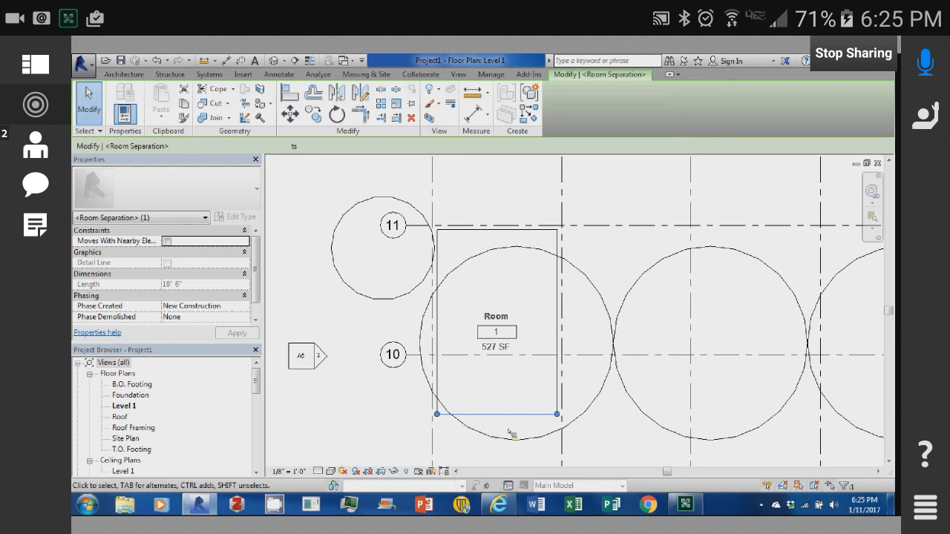
key("Up")
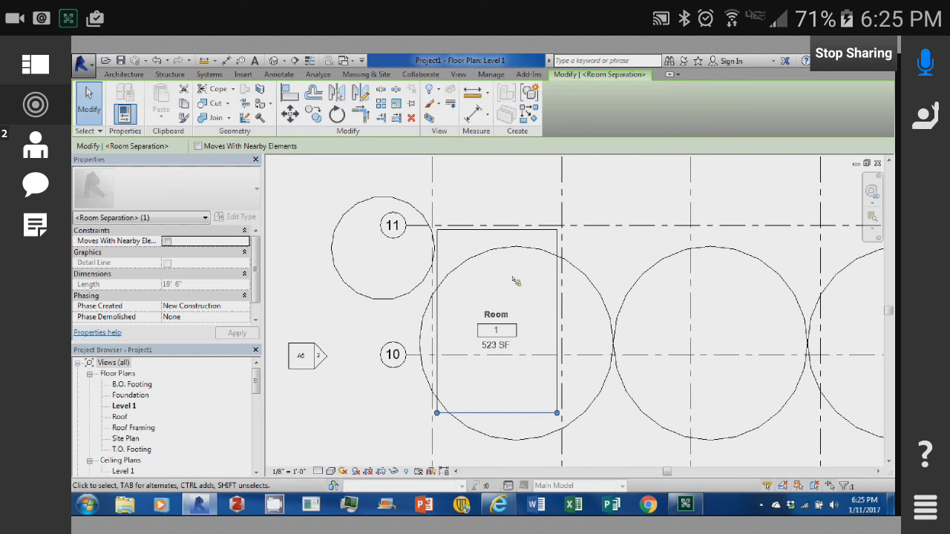
Move the room, its tag and its four separation lines down so the rectangle is centred on grid 10.
scroll(515, 280, "down", 2)
left_click(542, 350)
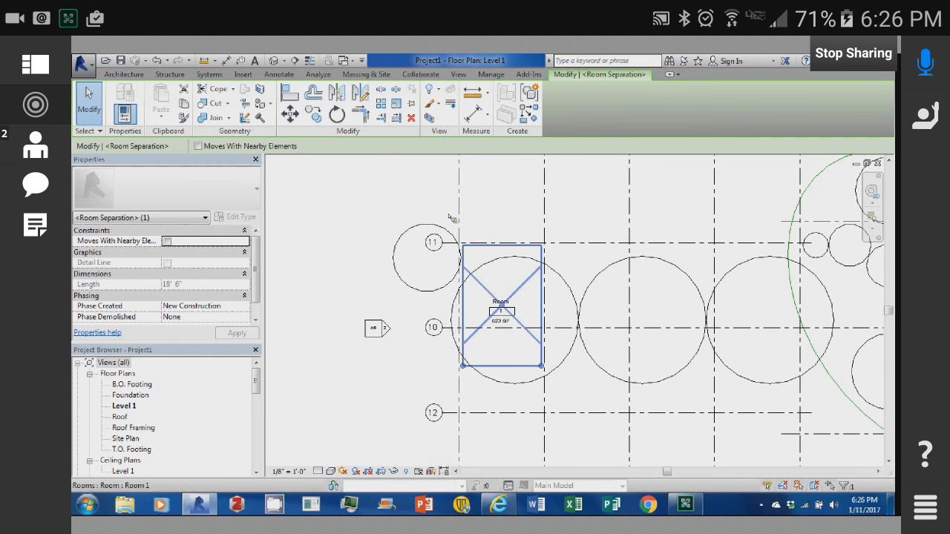
key("Escape")
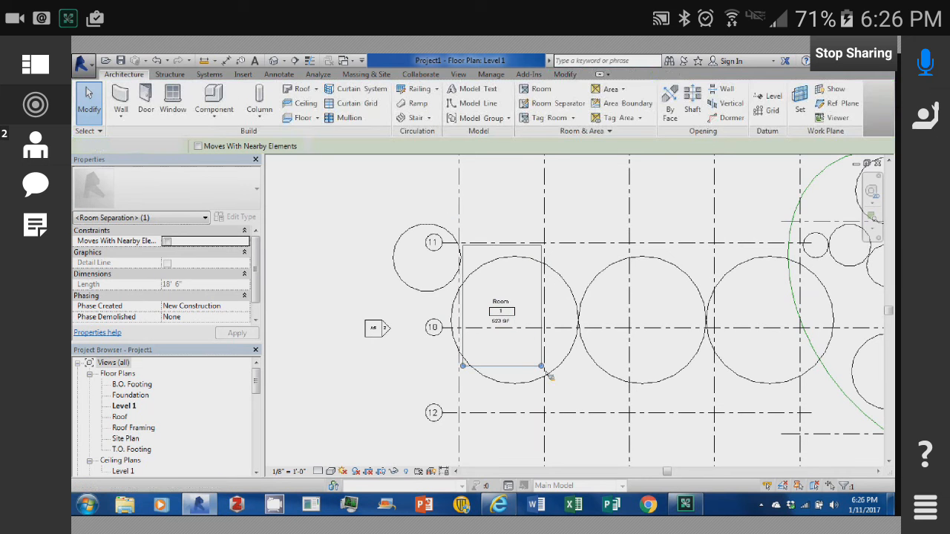
left_click(559, 388)
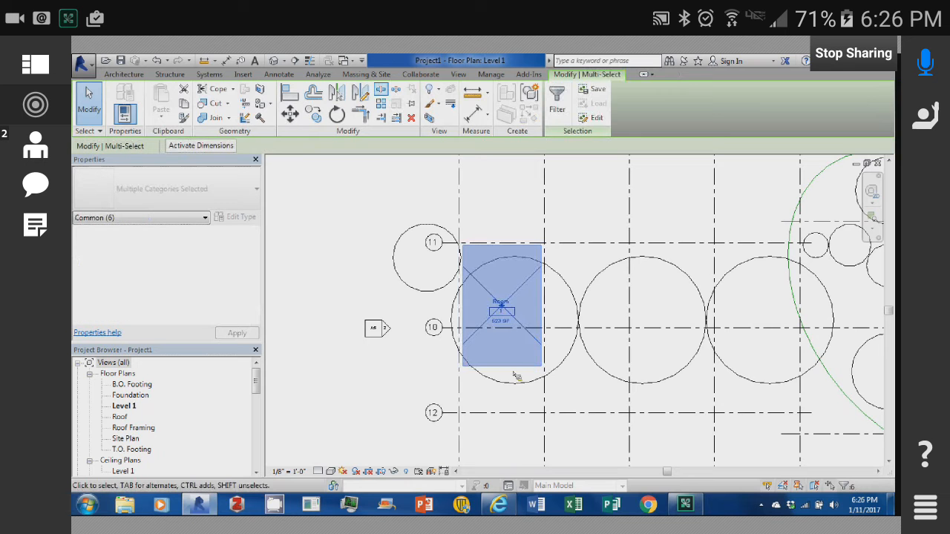
key("m")
key("v")
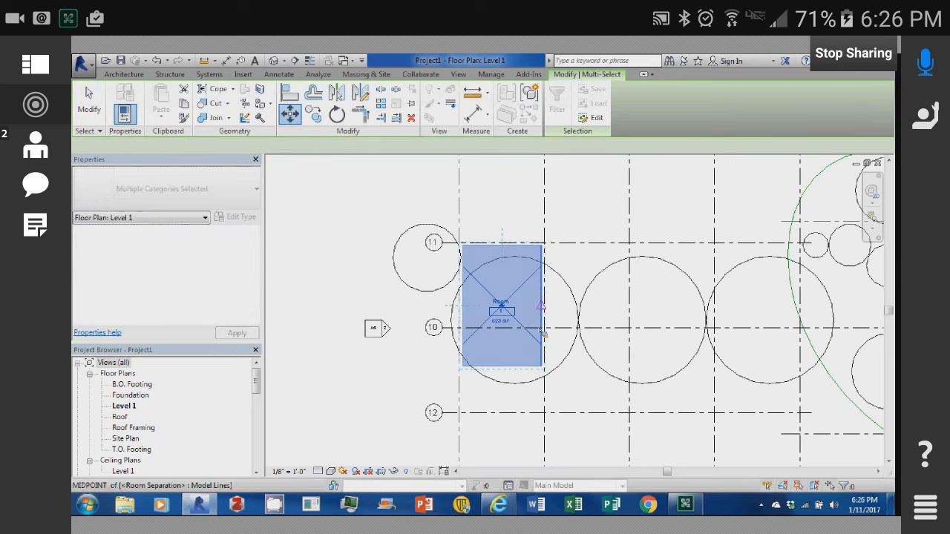
left_click(542, 332)
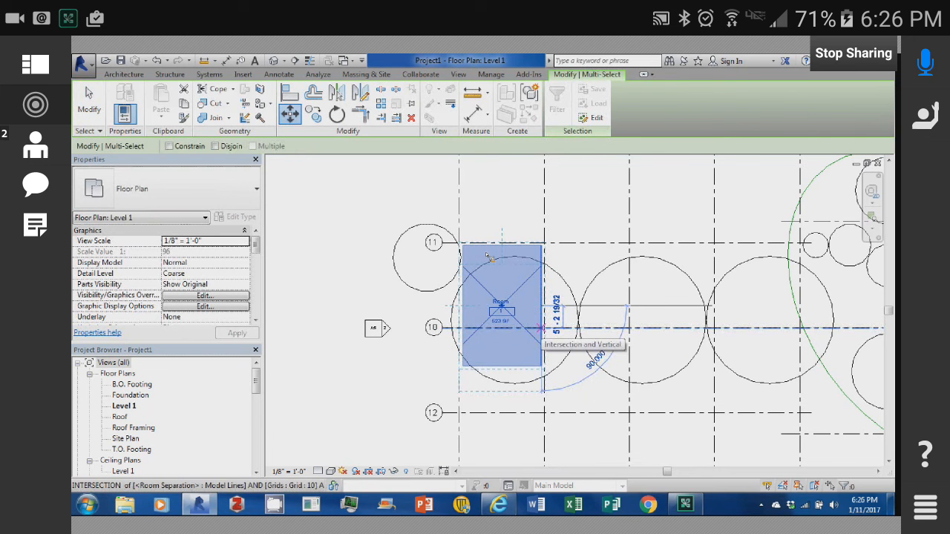
left_click(513, 403)
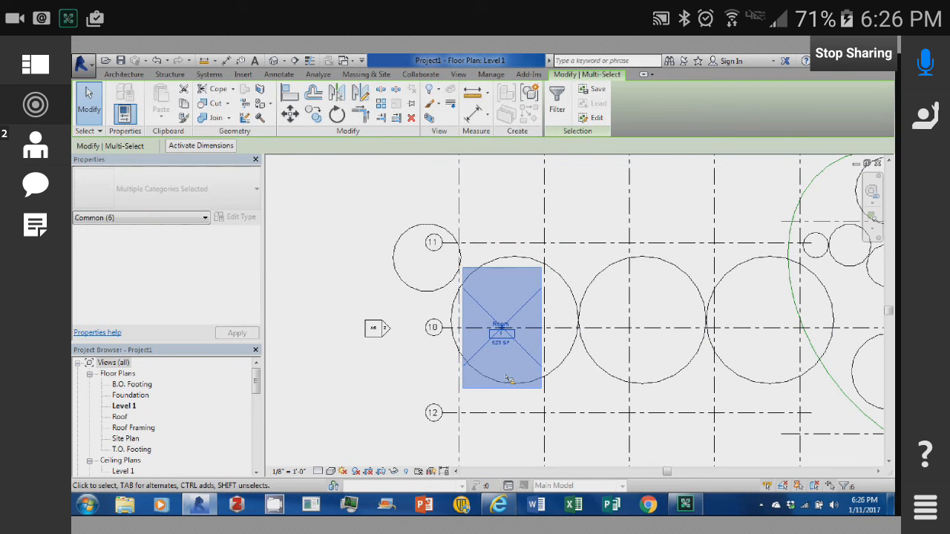
scroll(468, 341, "up", 4)
scroll(404, 294, "down", 2)
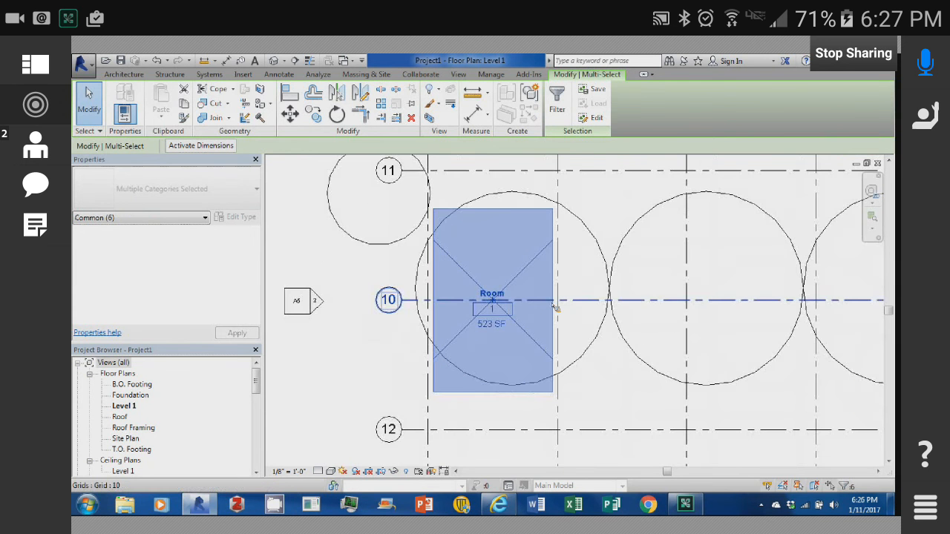
key("Escape")
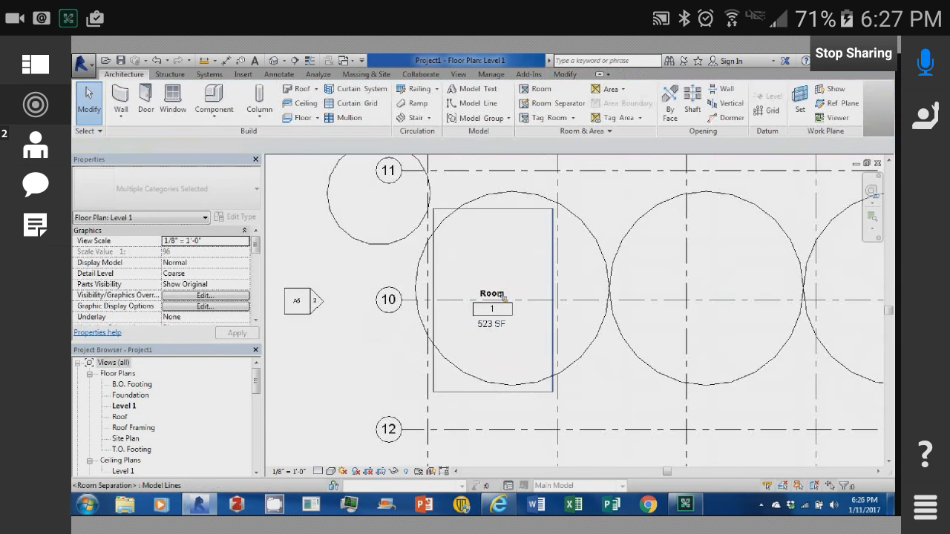
Rename the room between grids 1 and 2 to "Retail 1" in its tag.
left_click(503, 296)
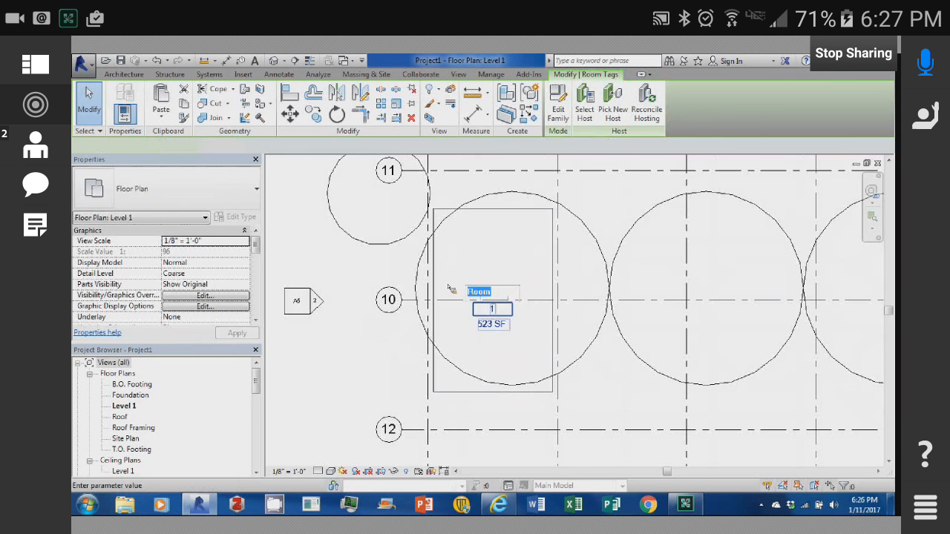
left_click(494, 293)
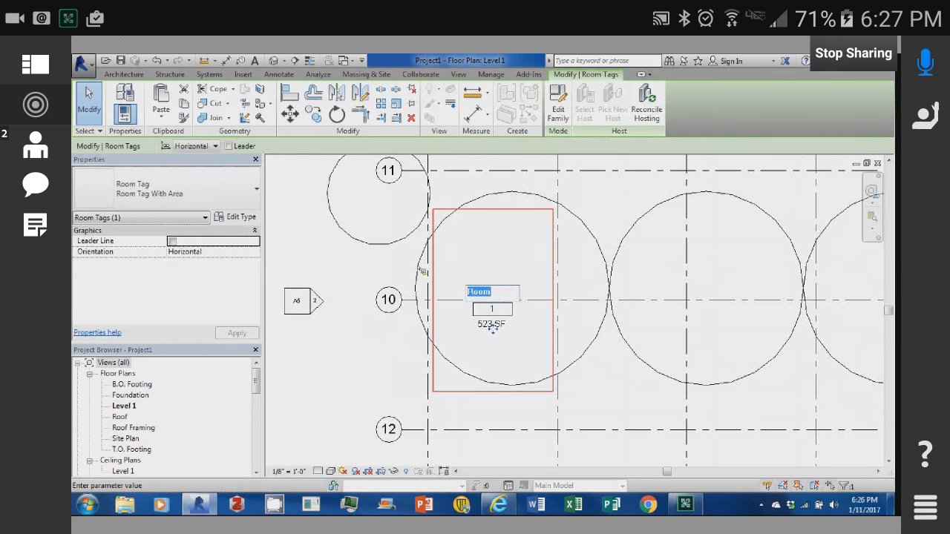
type("Retail 1")
key("Return")
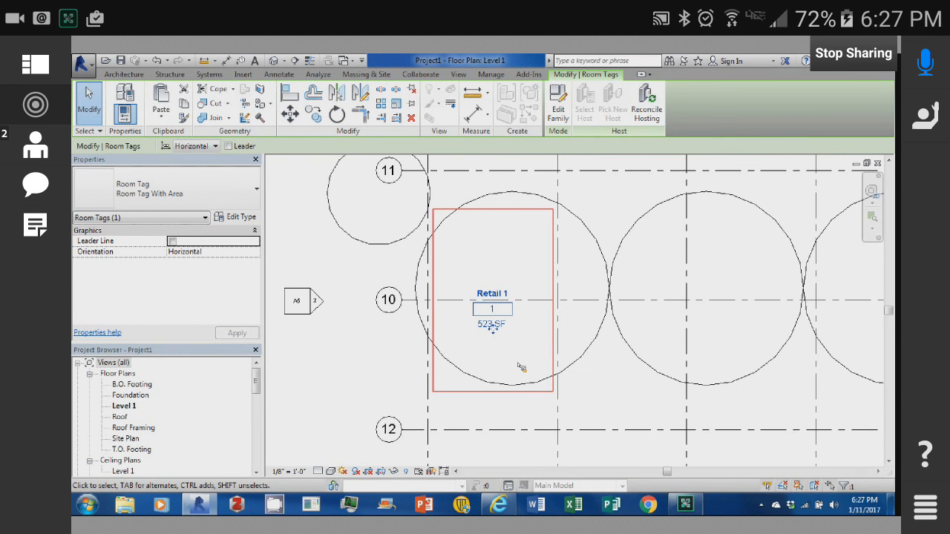
Try to copy only the Retail 1 room tag one bay from grid 1 to grid 2, and undo the copy.
scroll(521, 368, "down", 2)
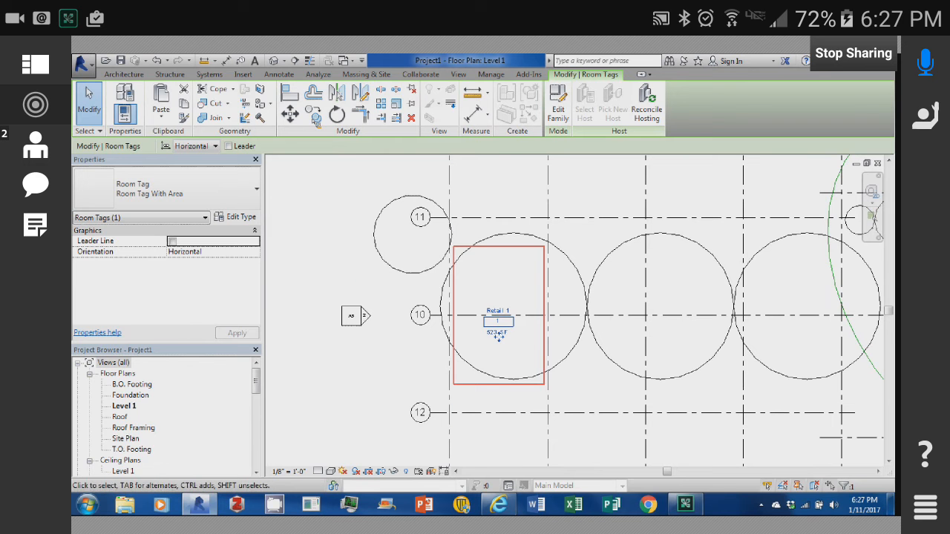
left_click(314, 117)
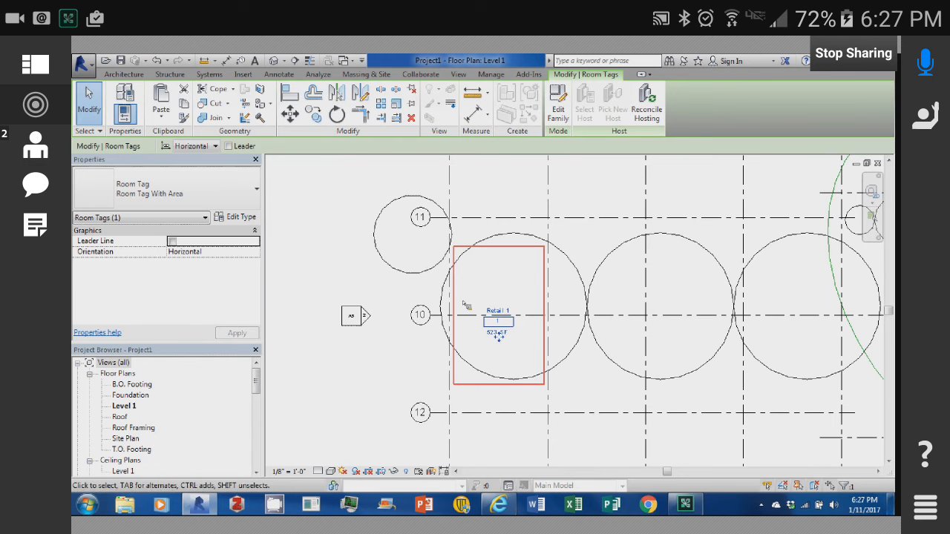
left_click(452, 413)
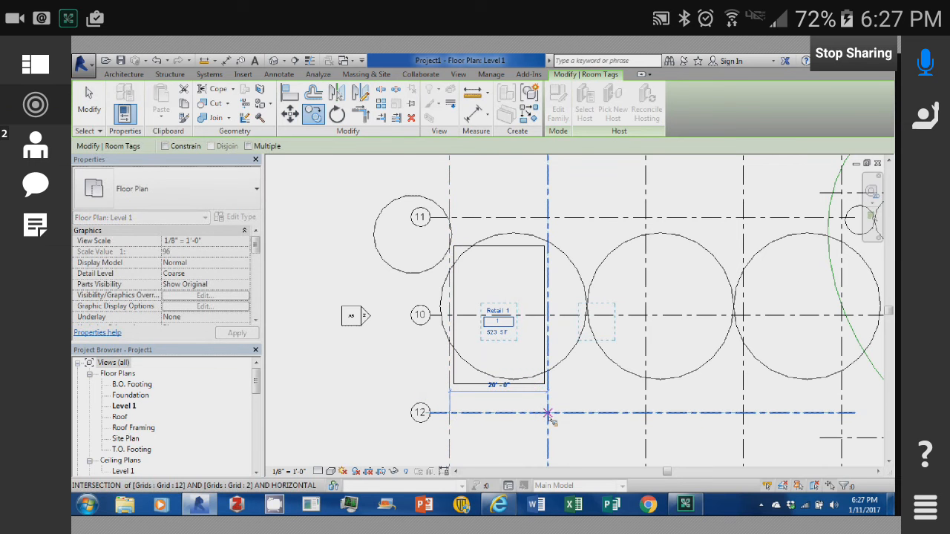
left_click(548, 414)
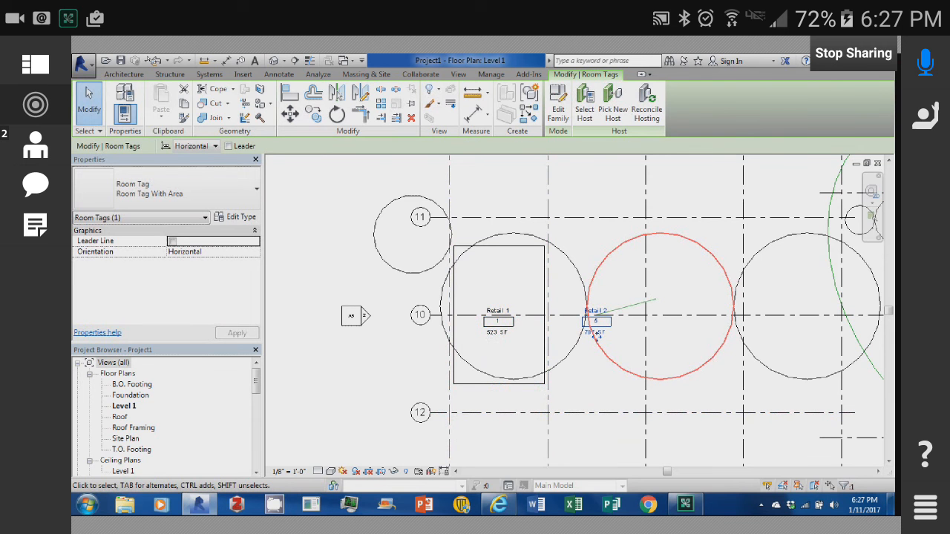
key("ctrl+z")
Copy the Retail 1 room with its tag and separation lines 20'-0" horizontally, from grid 1 to grid 2.
left_click_drag(414, 169, 562, 398)
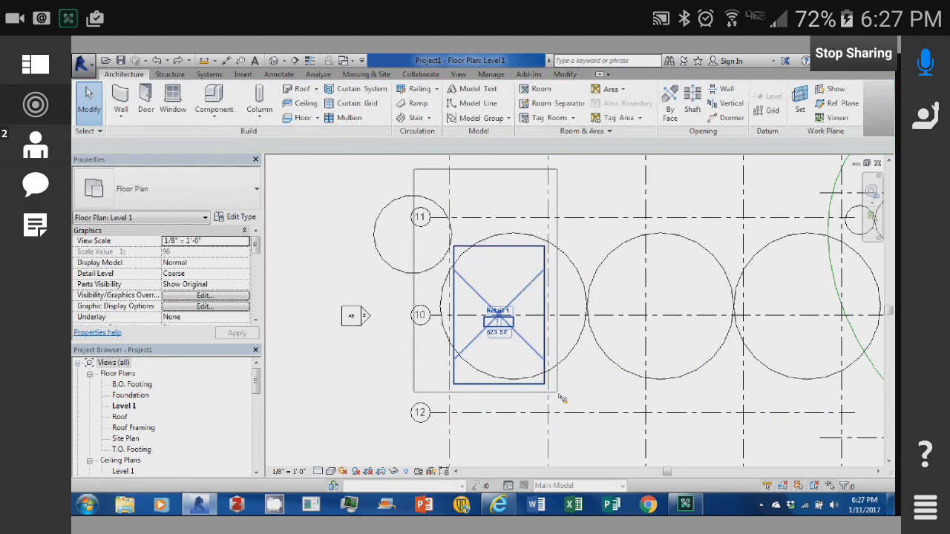
left_click_drag(561, 399, 562, 400)
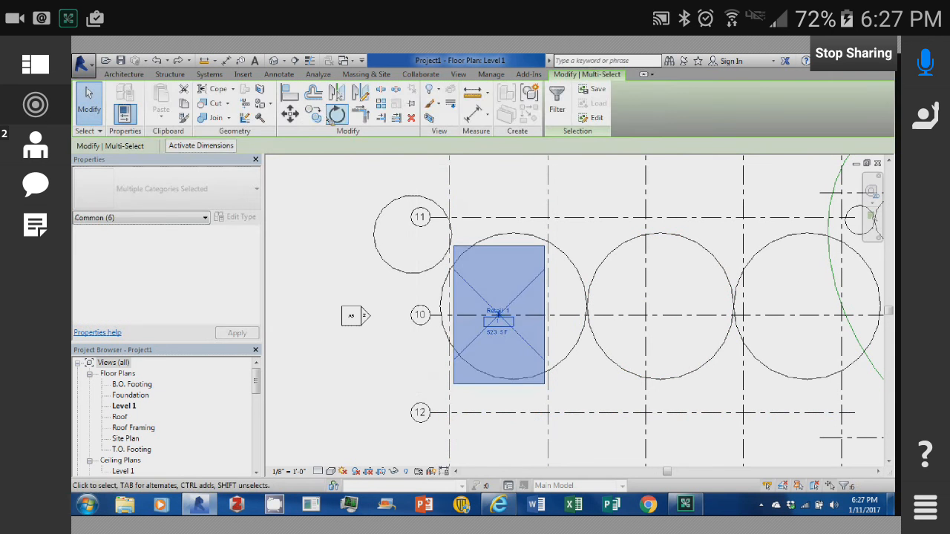
left_click(450, 412)
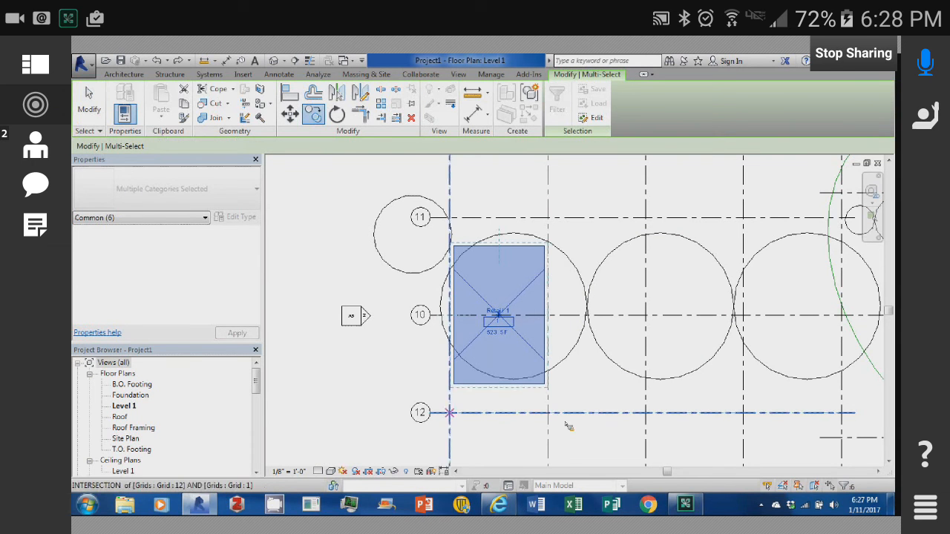
left_click(548, 414)
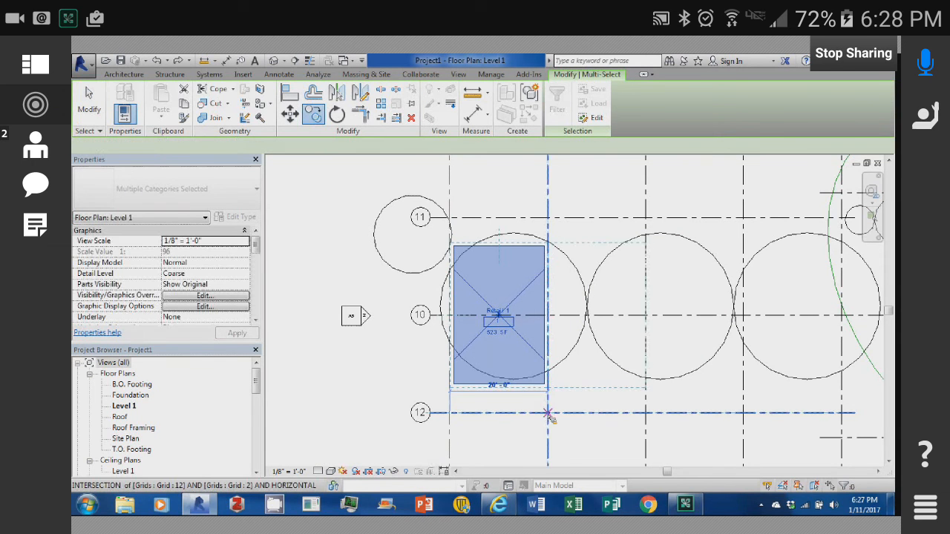
left_click(648, 416)
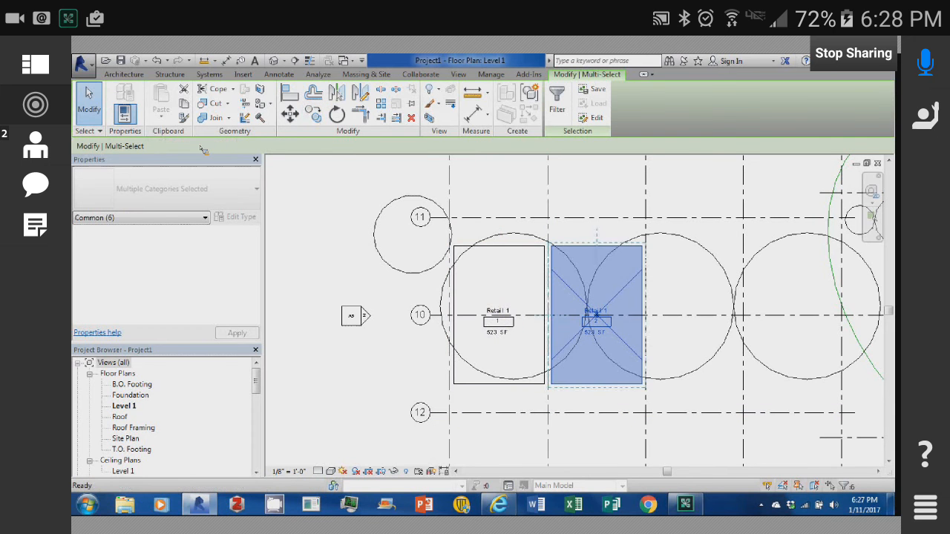
Copy the second retail room into the next two bays at 20'-0" spacing with the Multiple option, and end the copying.
left_click(253, 146)
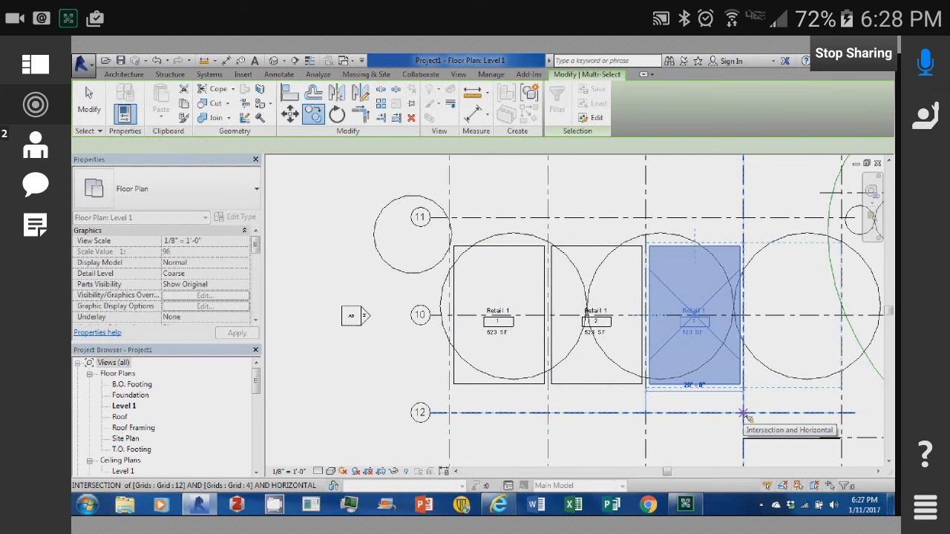
left_click(743, 414)
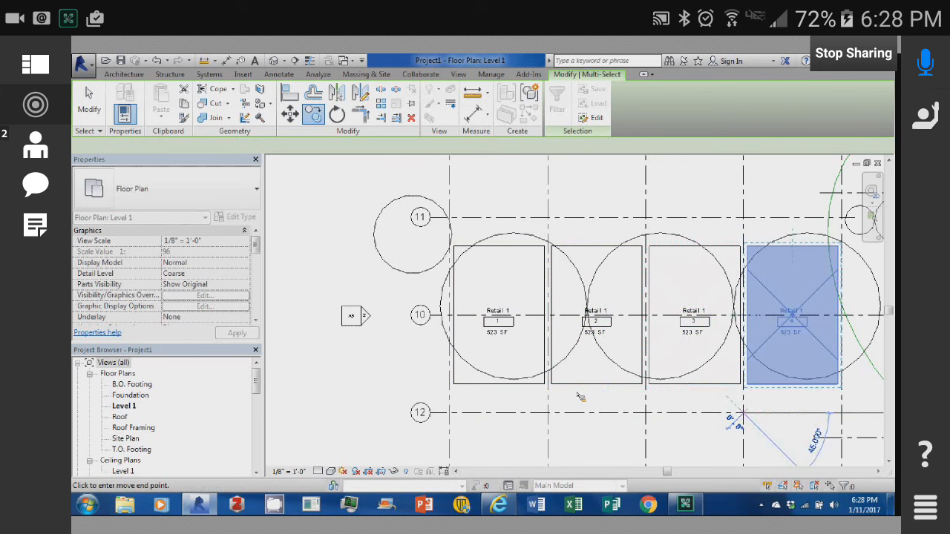
right_click(577, 443)
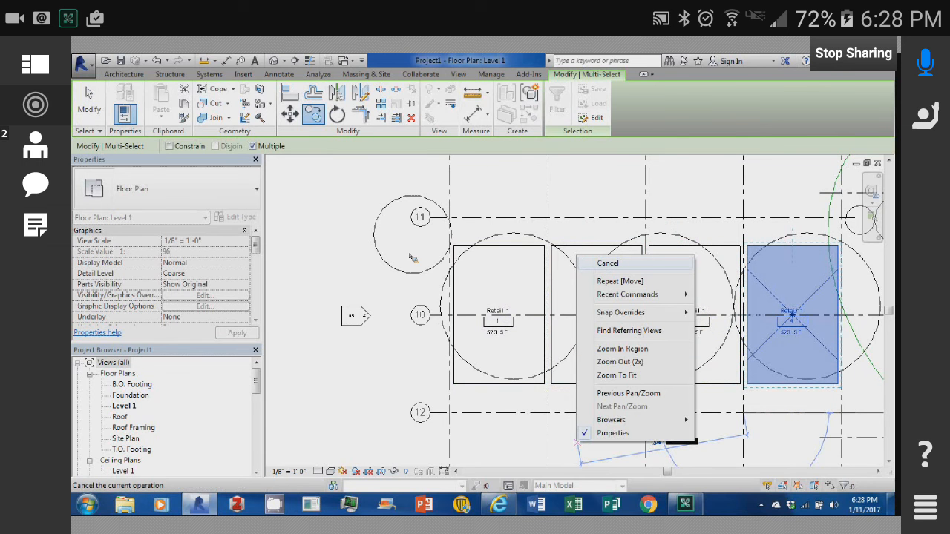
key("Escape")
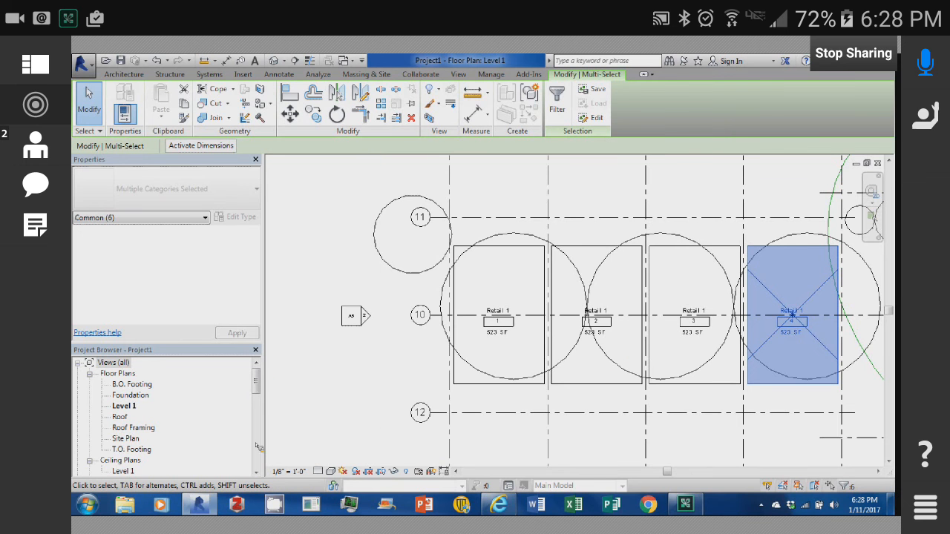
Bring the Schedules/Quantities section of the project browser into view.
left_click_drag(256, 382, 256, 460)
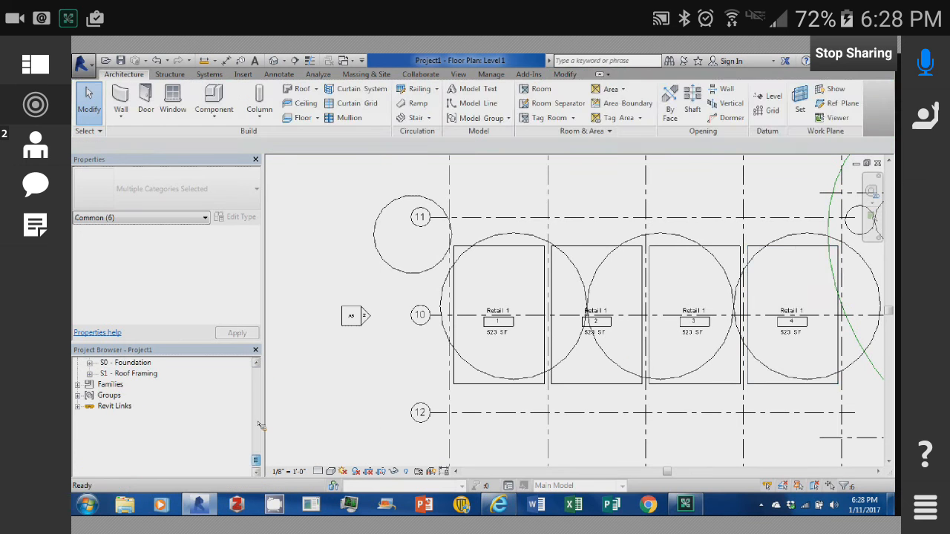
scroll(259, 425, "up", 8)
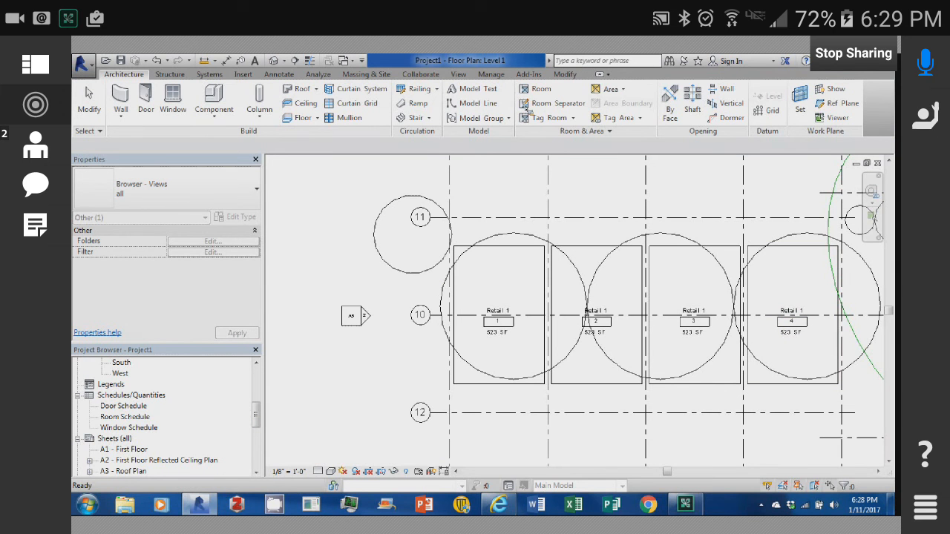
Draw a narrow rectangular room separation boundary about 20'-0" tall beside the first Retail 1 room, starting level with its top edge.
left_click(552, 104)
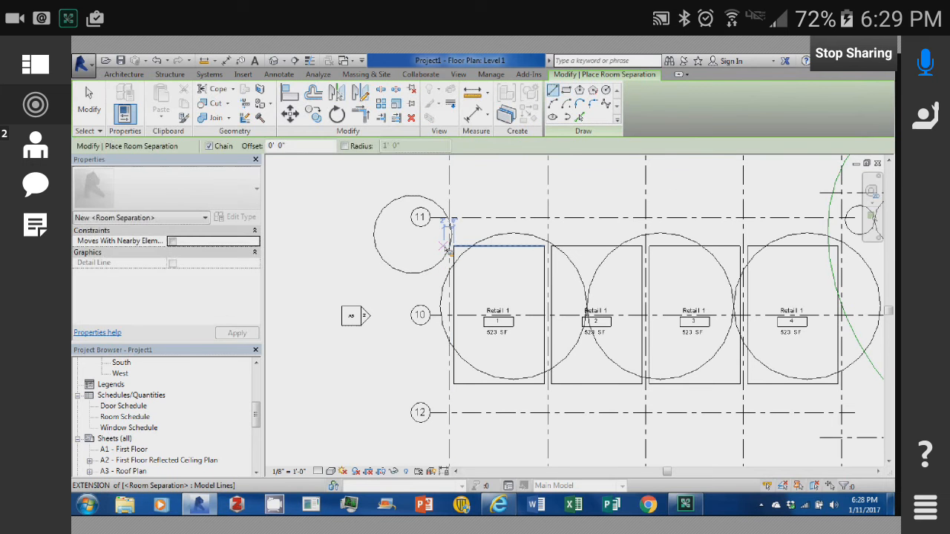
left_click(436, 298)
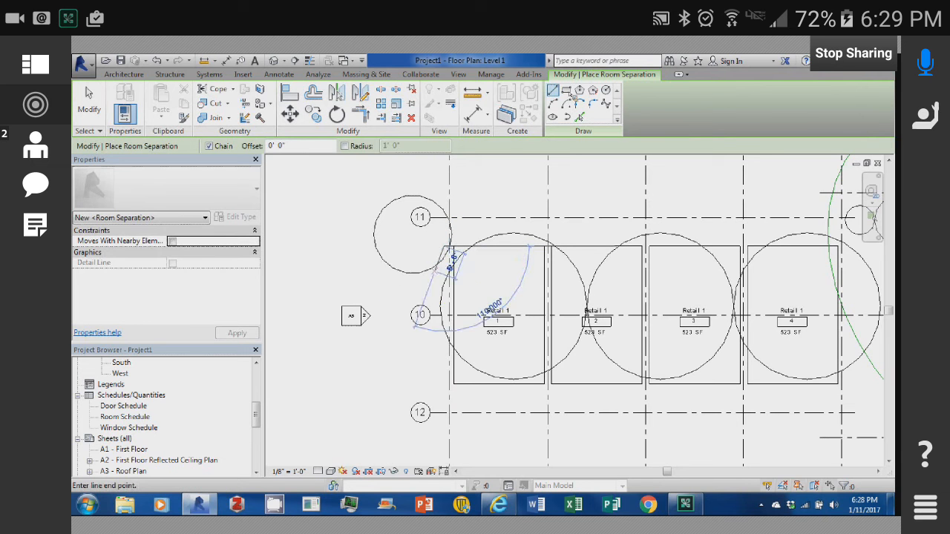
right_click(449, 252)
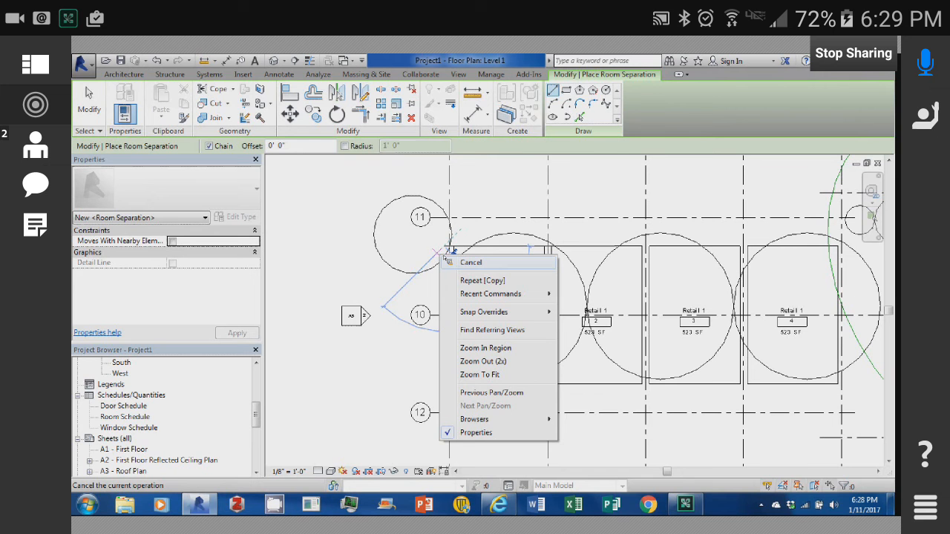
left_click(451, 258)
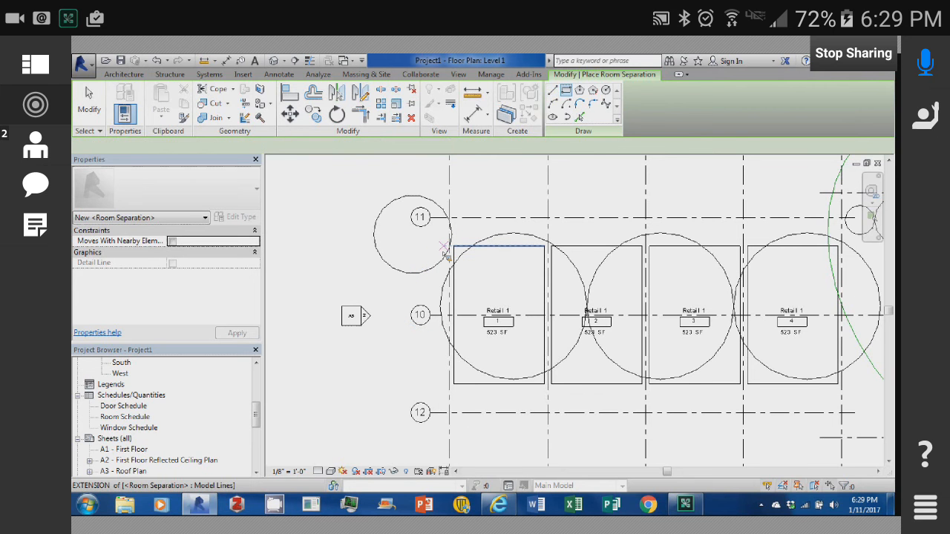
left_click(406, 334)
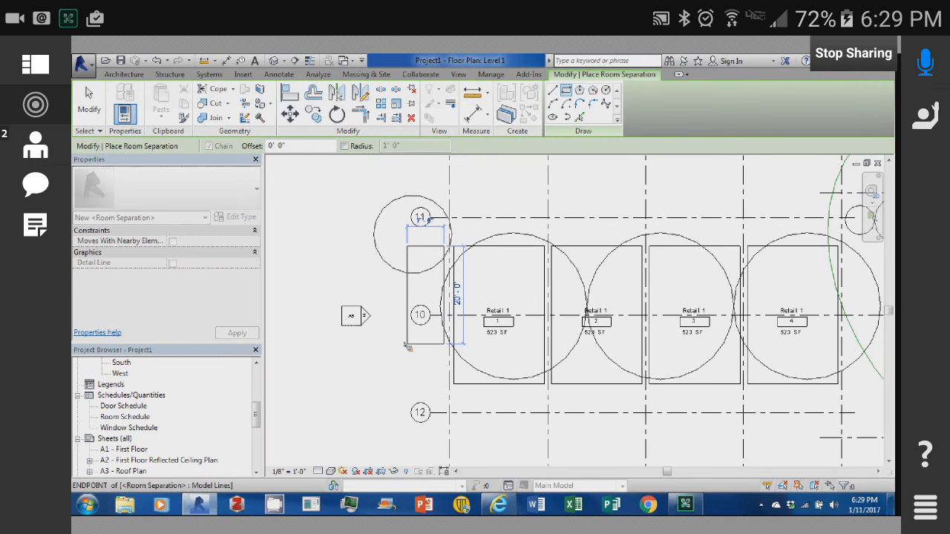
left_click(407, 346)
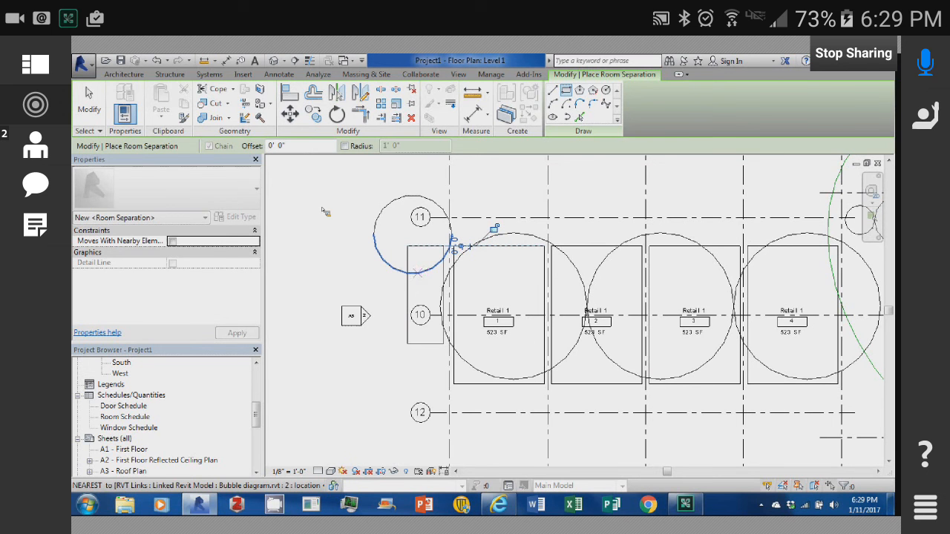
right_click(366, 223)
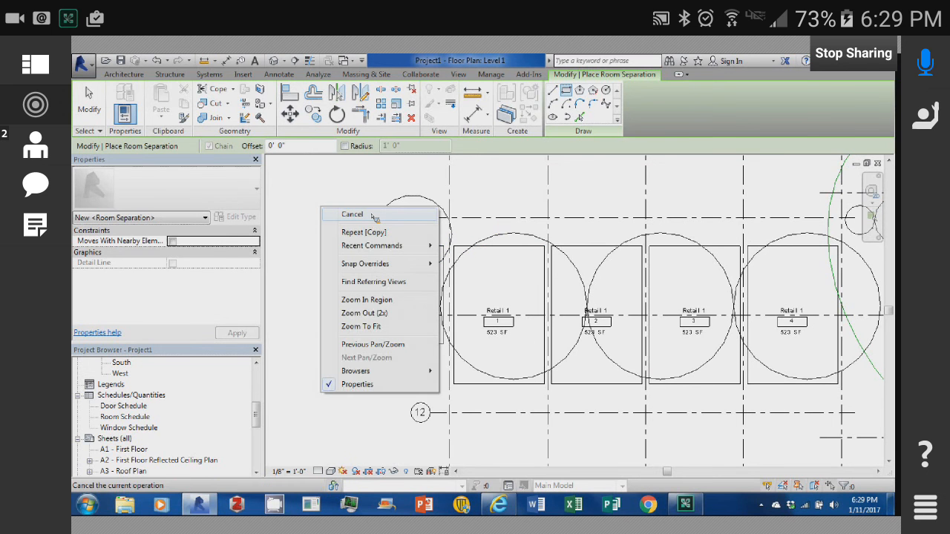
left_click(372, 215)
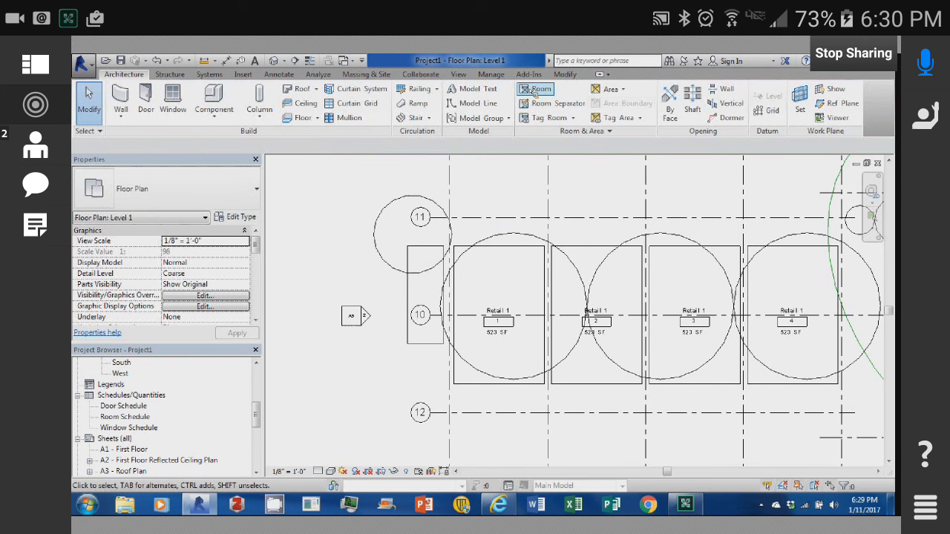
Place a room with the Room Tag With Area type inside the narrow rectangle beside the first retail room.
left_click(532, 92)
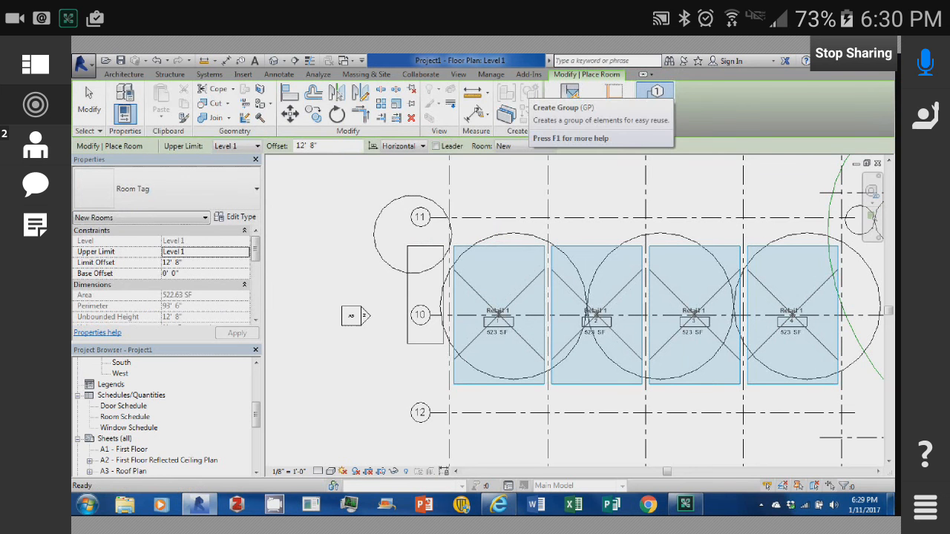
left_click(256, 192)
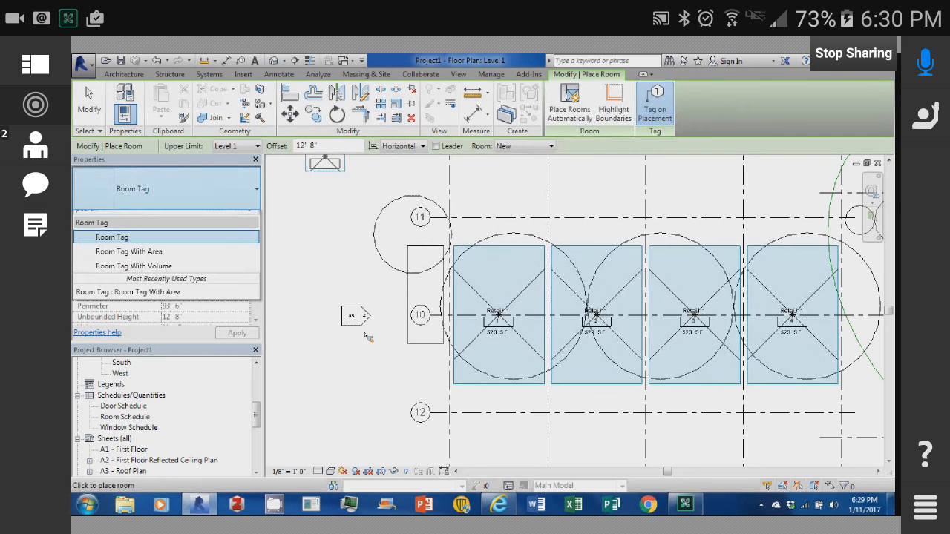
left_click(129, 261)
key("Escape")
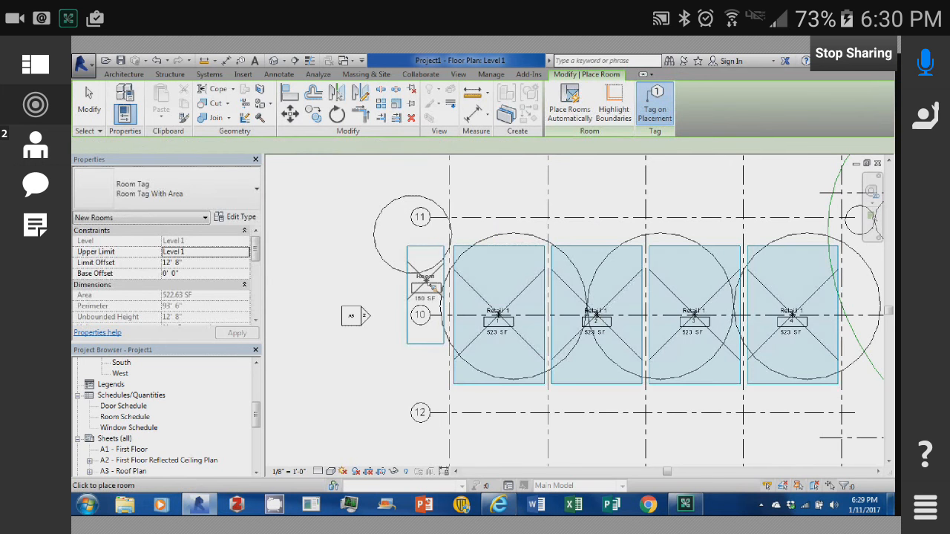
left_click(428, 284)
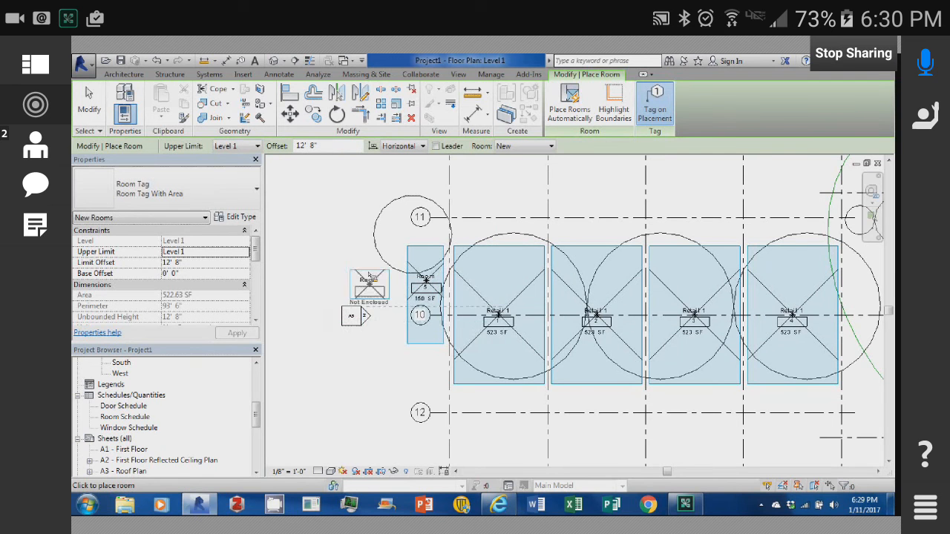
right_click(374, 276)
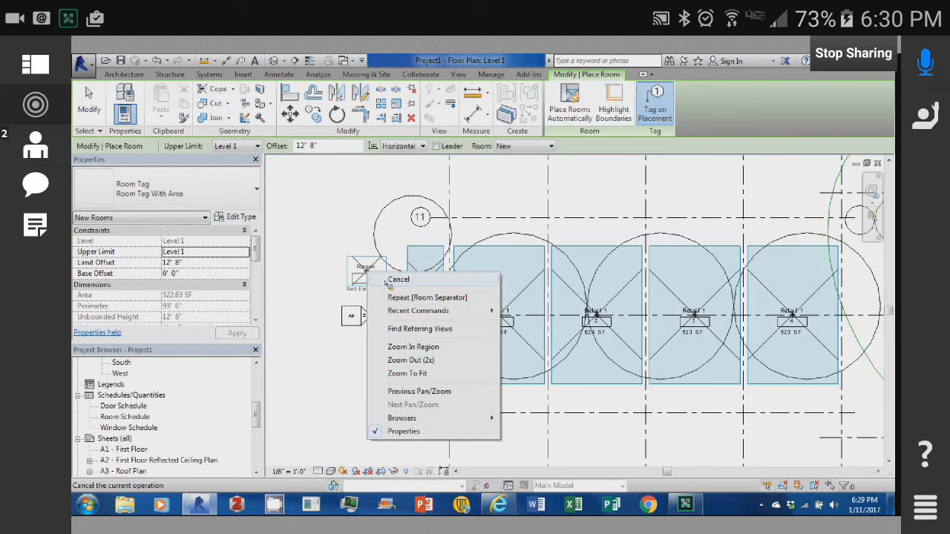
left_click(398, 280)
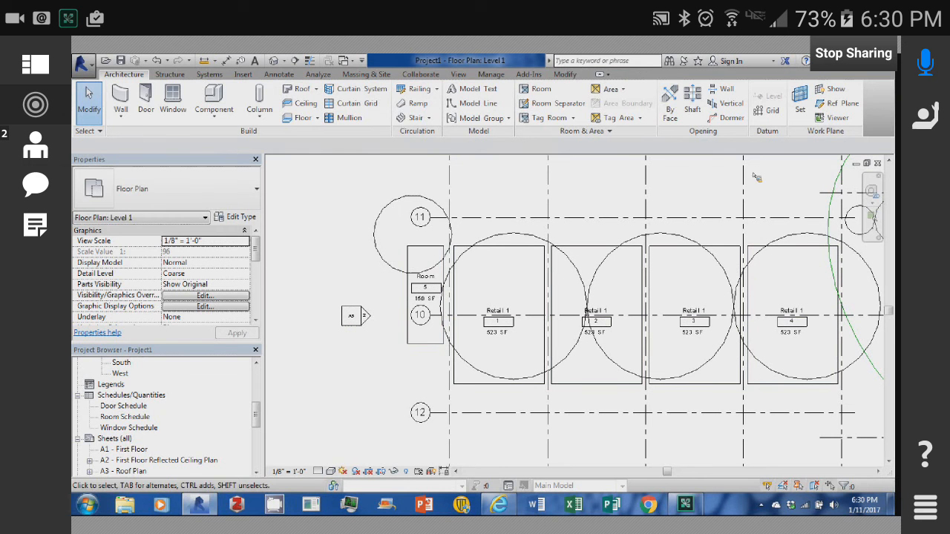
Draw a rectangular room separation boundary about 47'-9" tall spanning grids 7 to 9 and lying between grids 14 and 13.
left_click(680, 345)
scroll(679, 345, "down", 2)
middle_click_drag(680, 358, 447, 318)
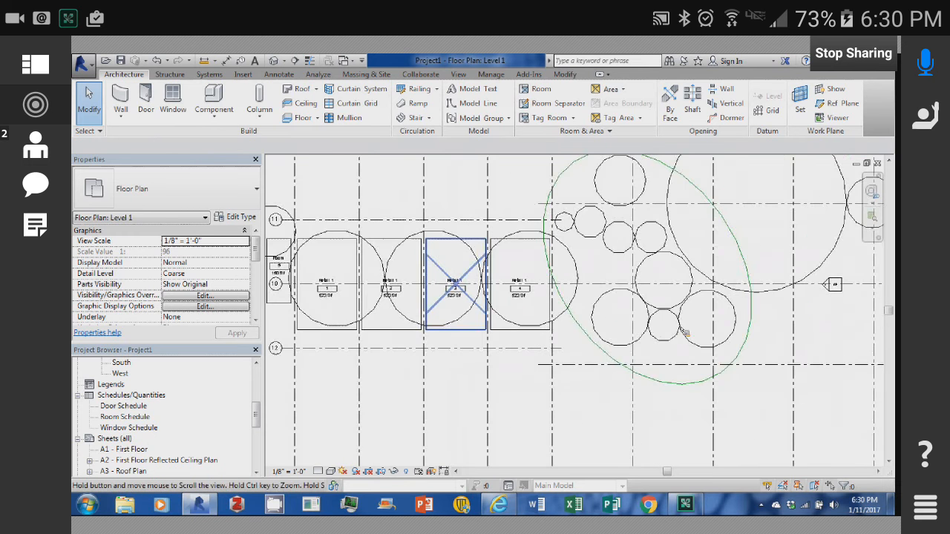
scroll(684, 333, "up", 1)
scroll(624, 349, "up", 1)
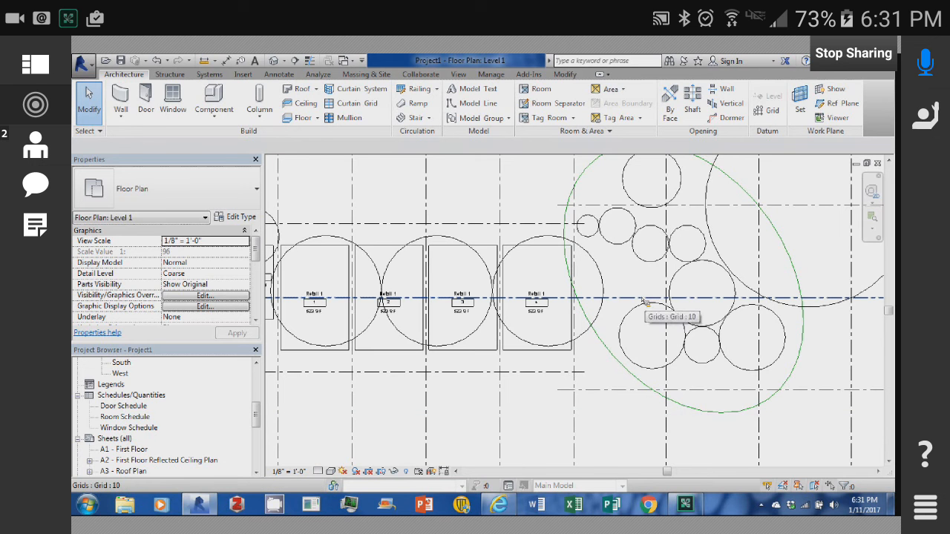
middle_click_drag(438, 306, 433, 303)
middle_click_drag(701, 247, 563, 247)
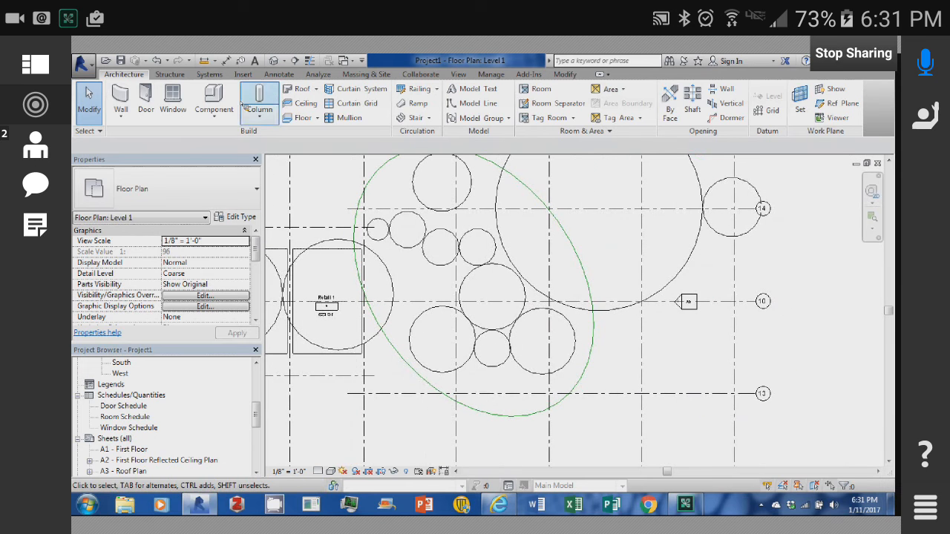
left_click(538, 109)
left_click(567, 90)
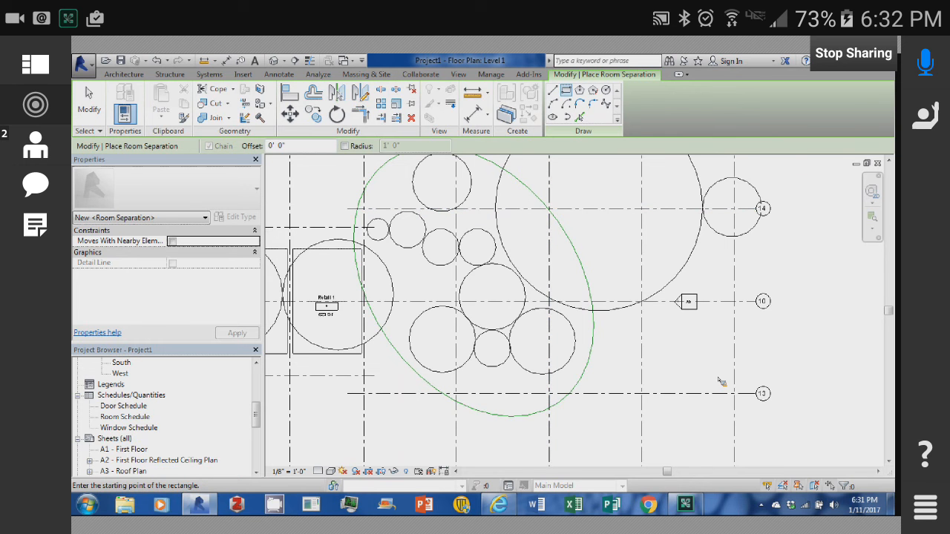
left_click(555, 201)
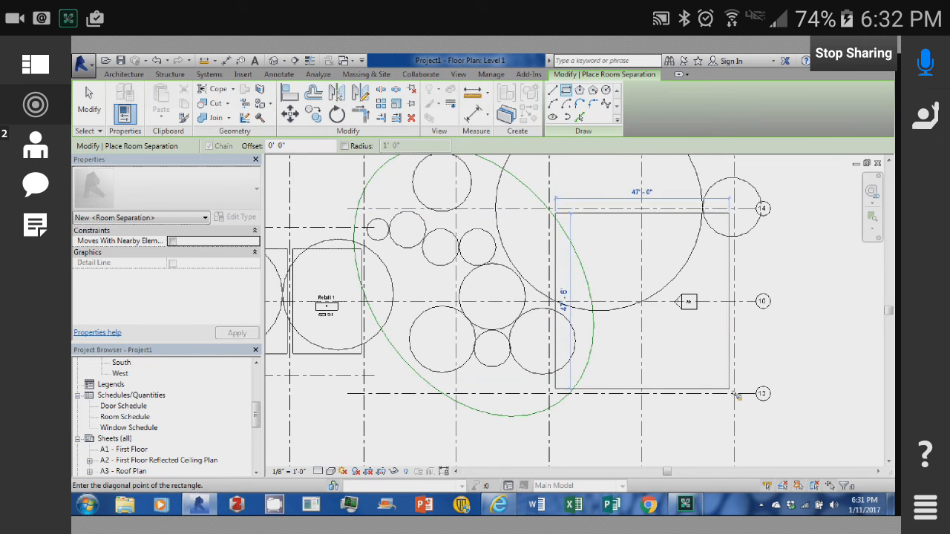
left_click(734, 391)
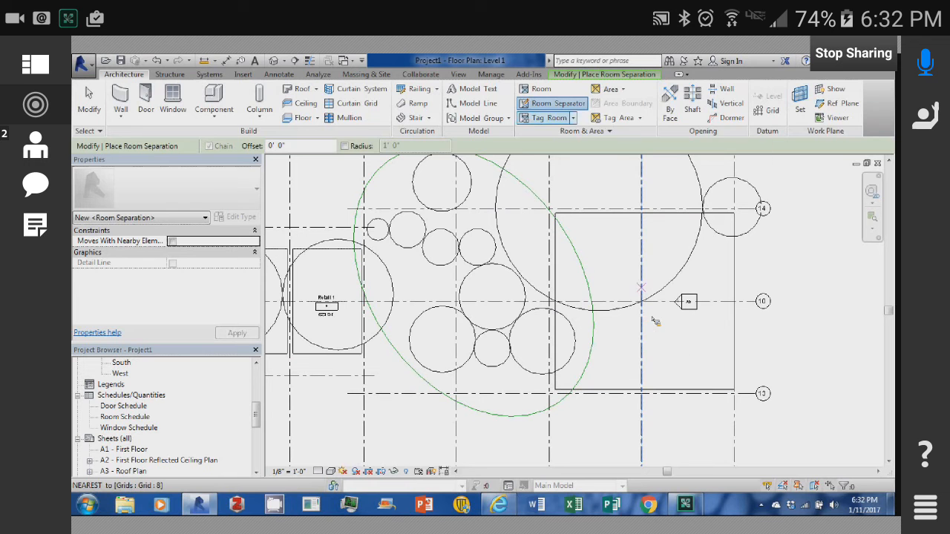
Place a room with an area tag inside the large rectangle, near the intersection of grids 8 and 10.
key("r")
key("m")
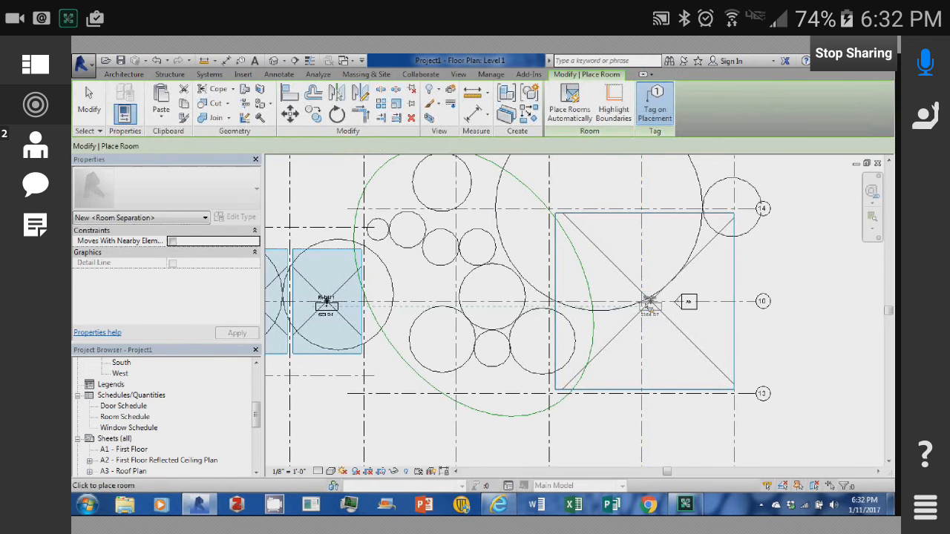
left_click(649, 302)
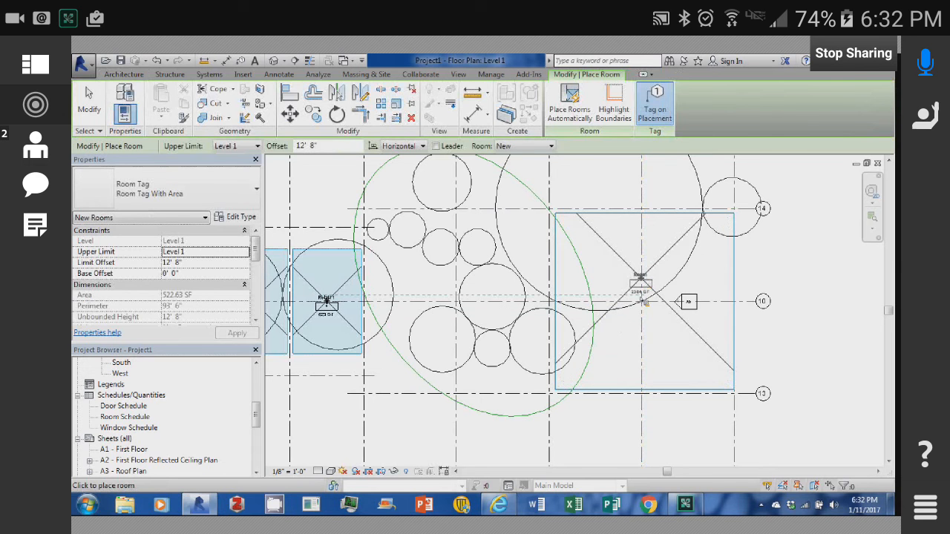
left_click(644, 303)
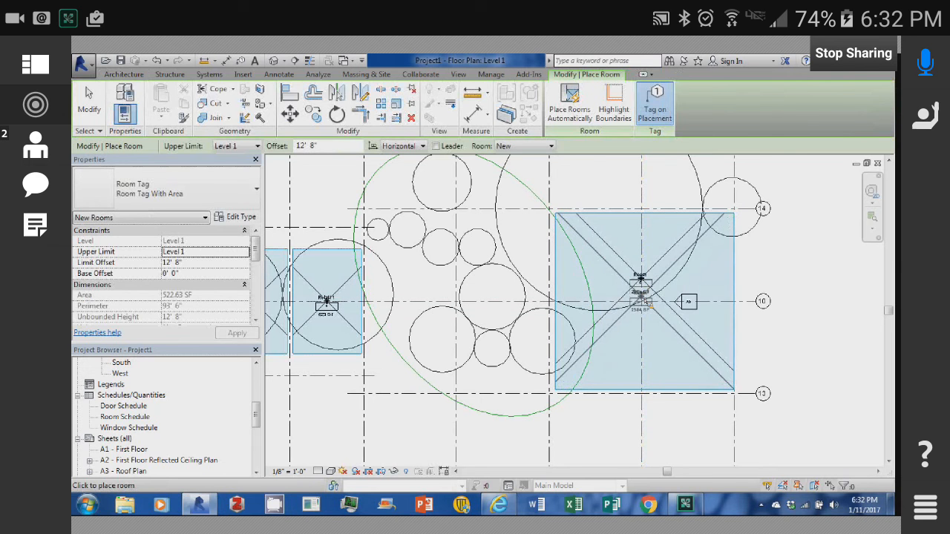
right_click(663, 325)
left_click(677, 307)
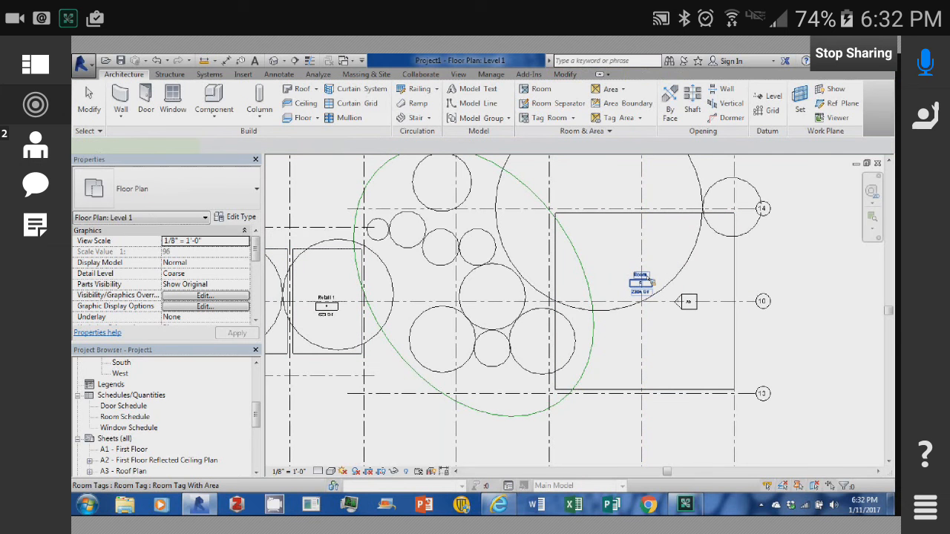
Rename the room between grids 7 and 9 as Restaurant through its tag.
double_click(643, 280)
type("Res")
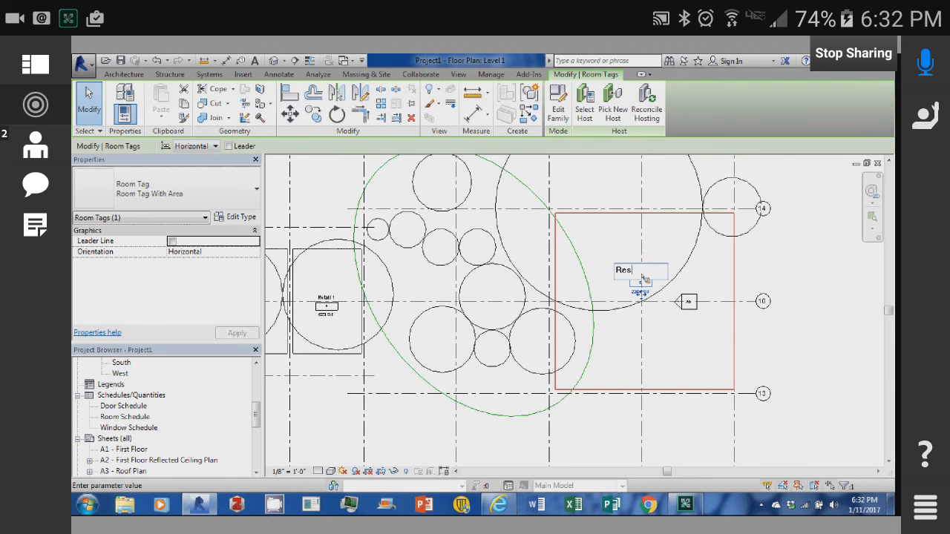
type("taurant")
key("Return")
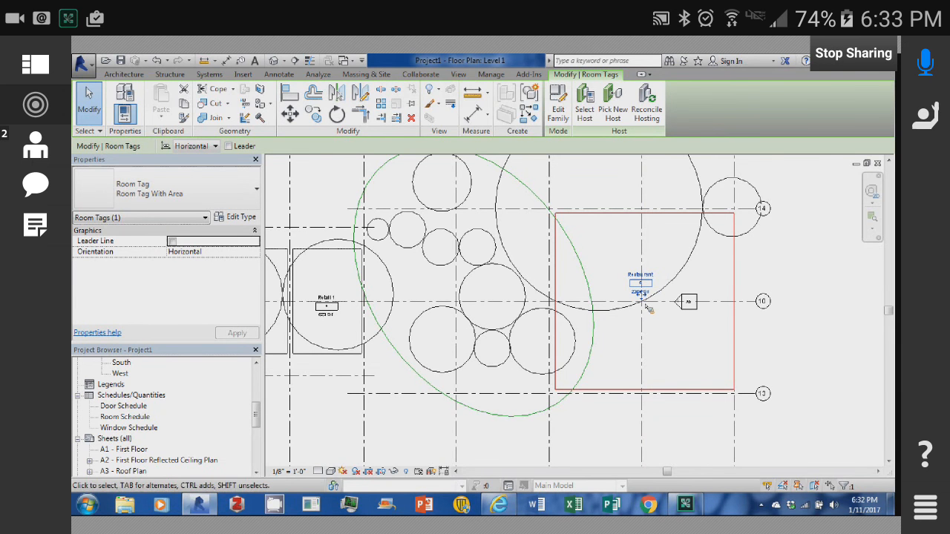
Nudge the Restaurant's separation line at grid 9 inward until it sits 1'-0" from the grid.
scroll(650, 338, "up", 2)
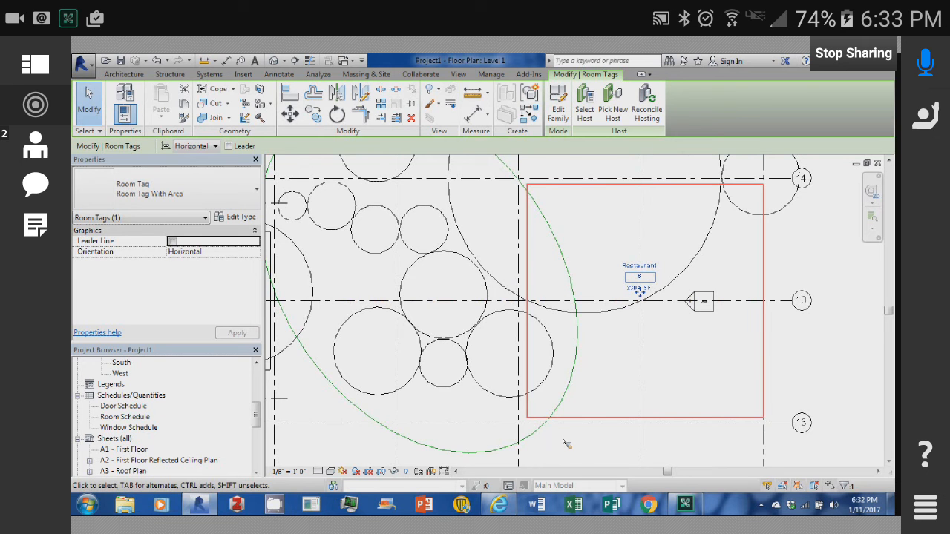
scroll(567, 444, "down", 3)
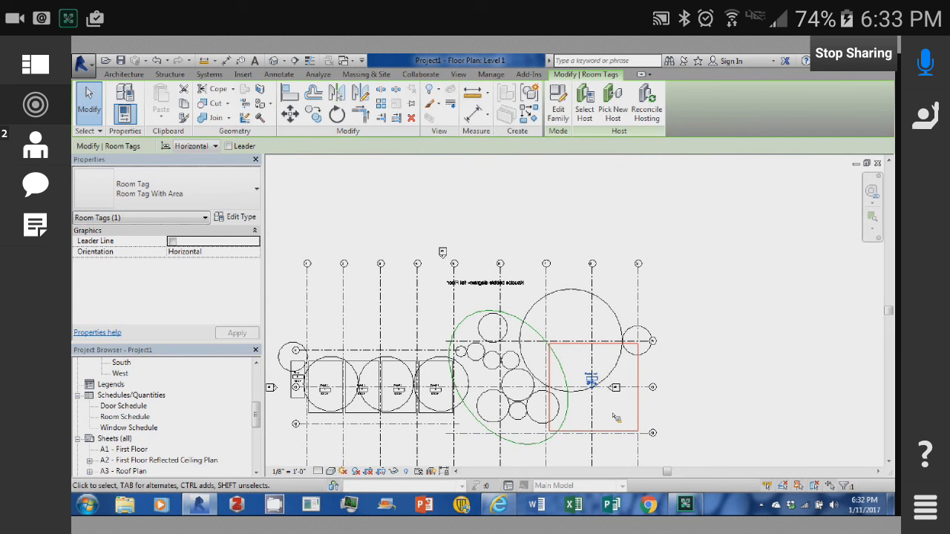
scroll(614, 418, "up", 1)
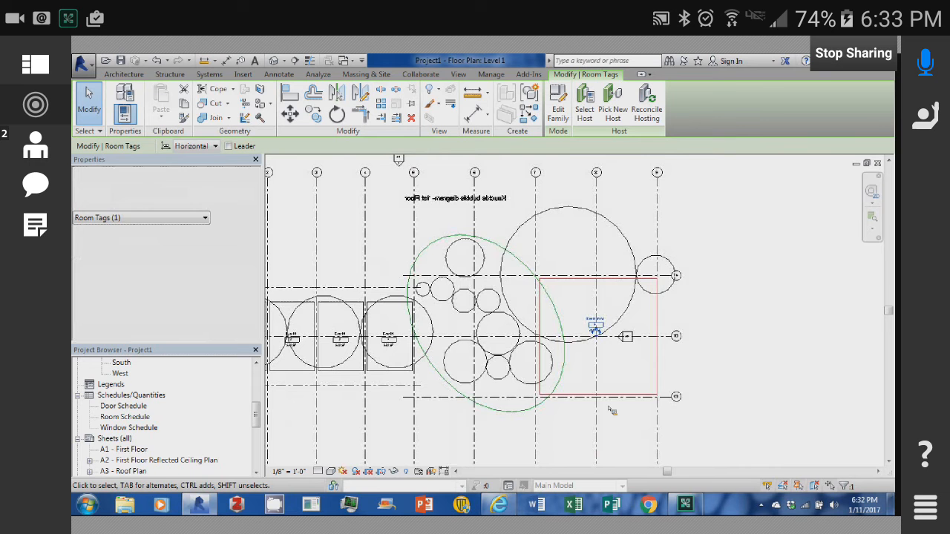
scroll(692, 392, "up", 2)
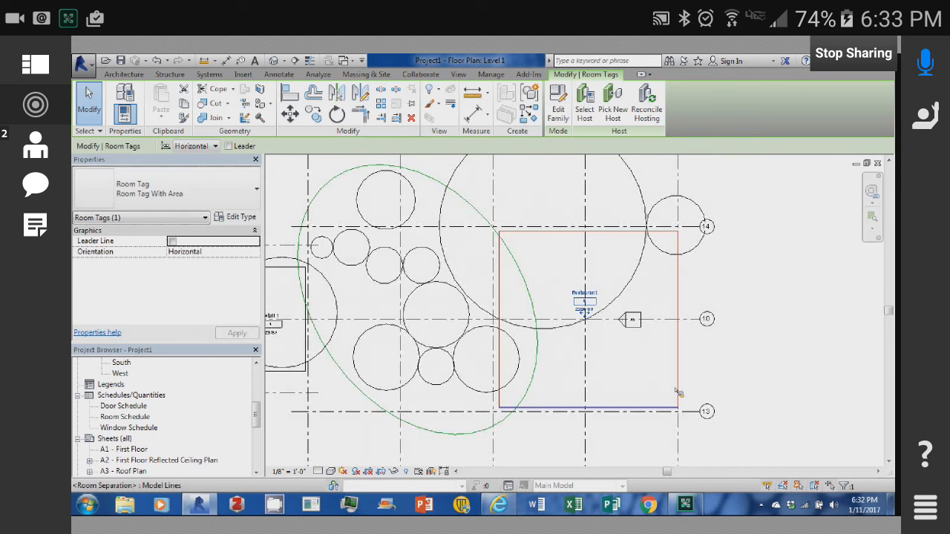
left_click(684, 395)
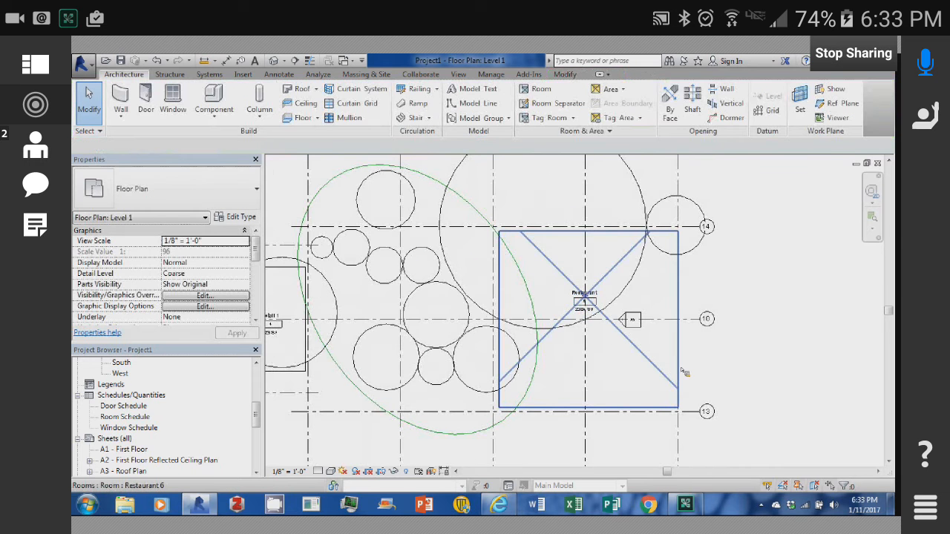
left_click(706, 379)
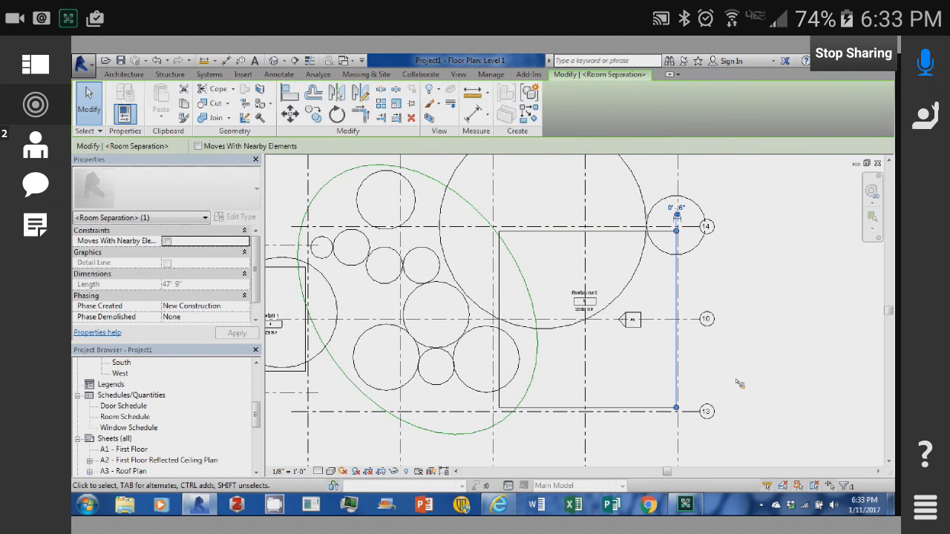
key("Left")
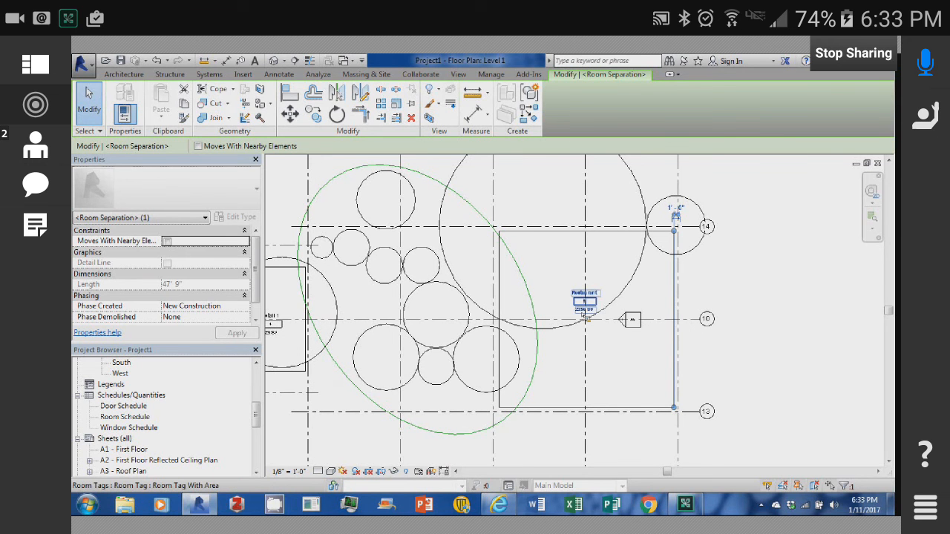
scroll(585, 316, "up", 2)
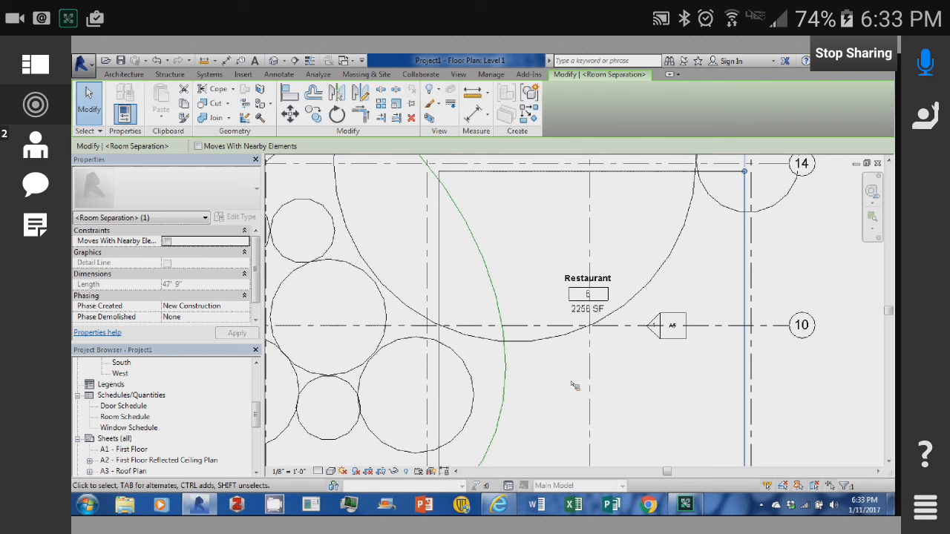
scroll(575, 386, "down", 2)
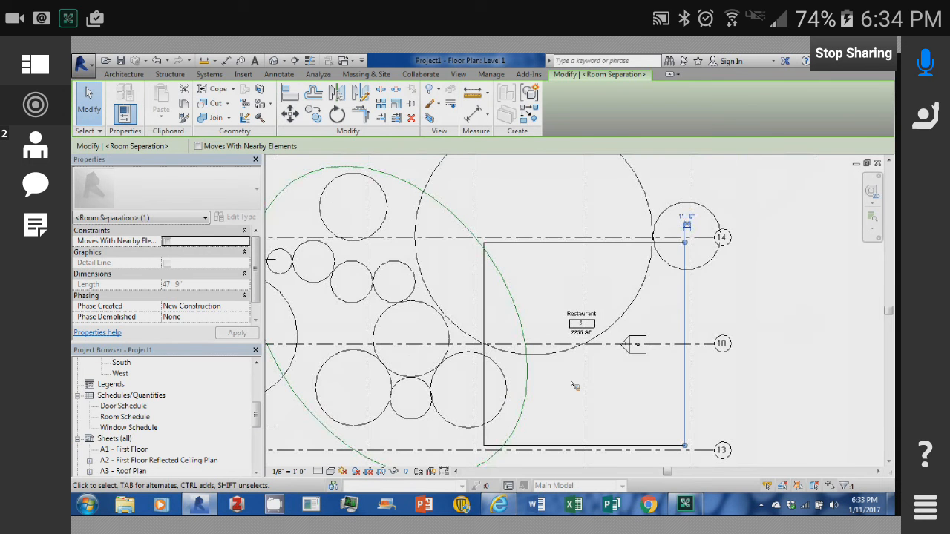
Review the meeting notes' project brief for the required first- and second-floor spaces and their areas.
scroll(575, 385, "down", 2)
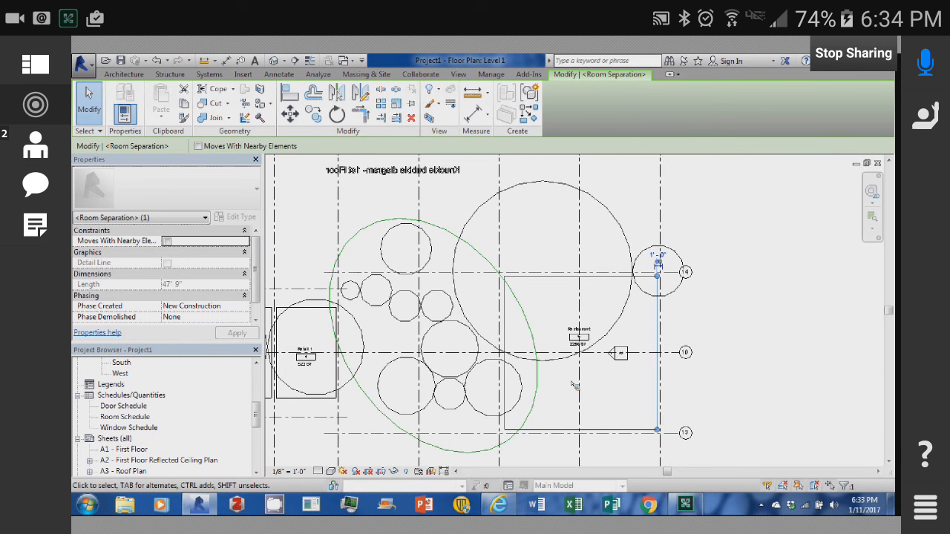
middle_click_drag(573, 387, 683, 355)
middle_click_drag(600, 311, 660, 314)
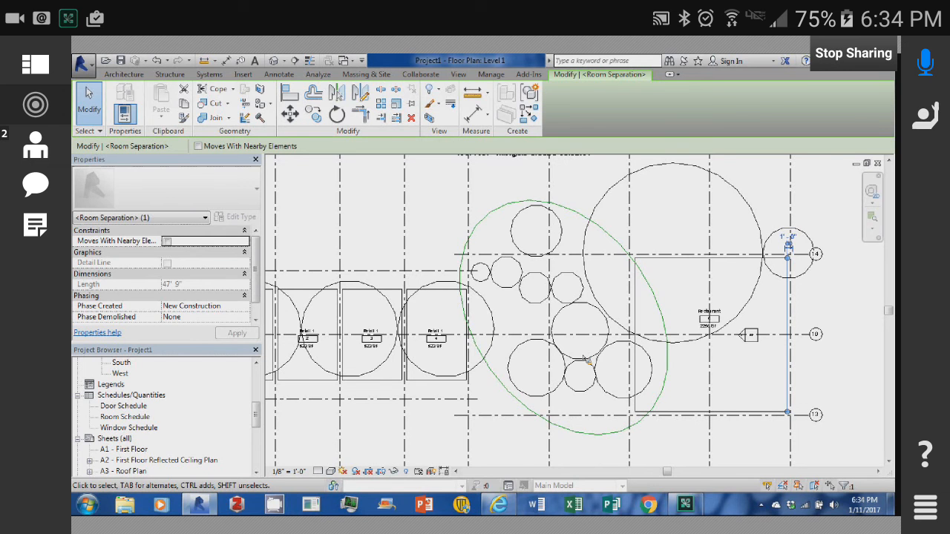
left_click(36, 225)
scroll(485, 285, "up", 8)
scroll(486, 285, "up", 15)
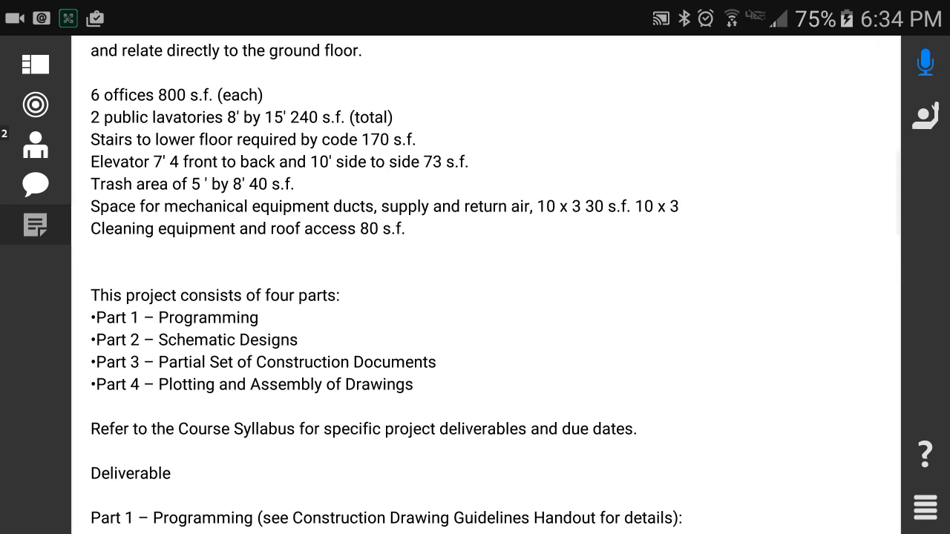
scroll(485, 285, "down", 3)
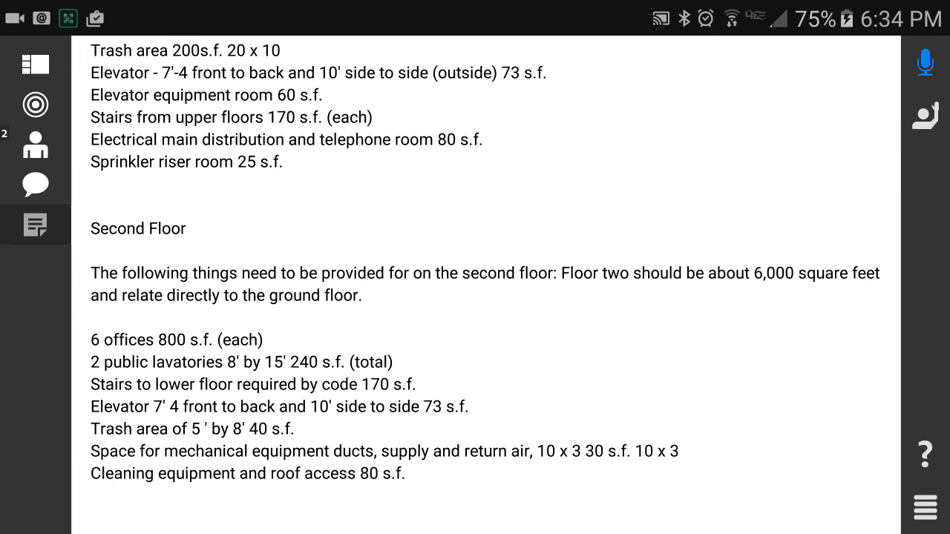
left_click(358, 407)
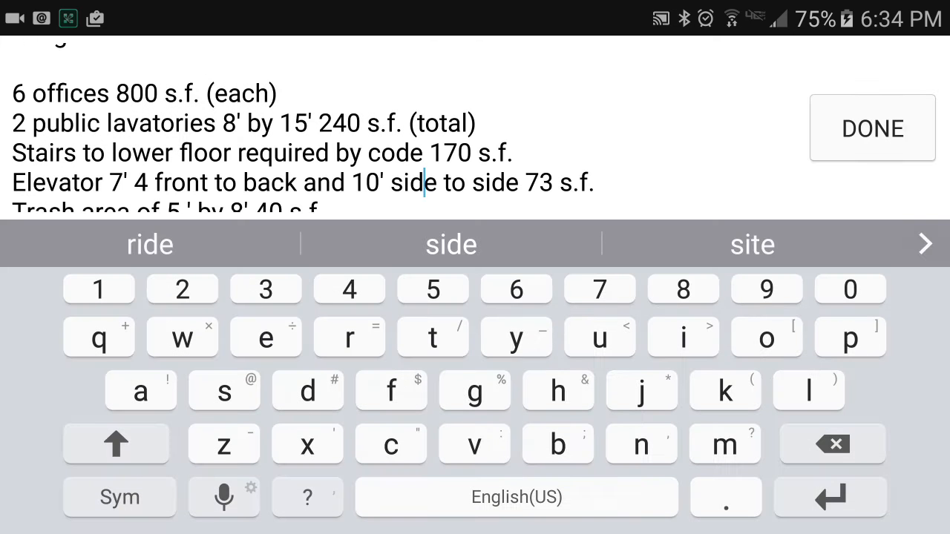
left_click(873, 128)
scroll(486, 285, "up", 20)
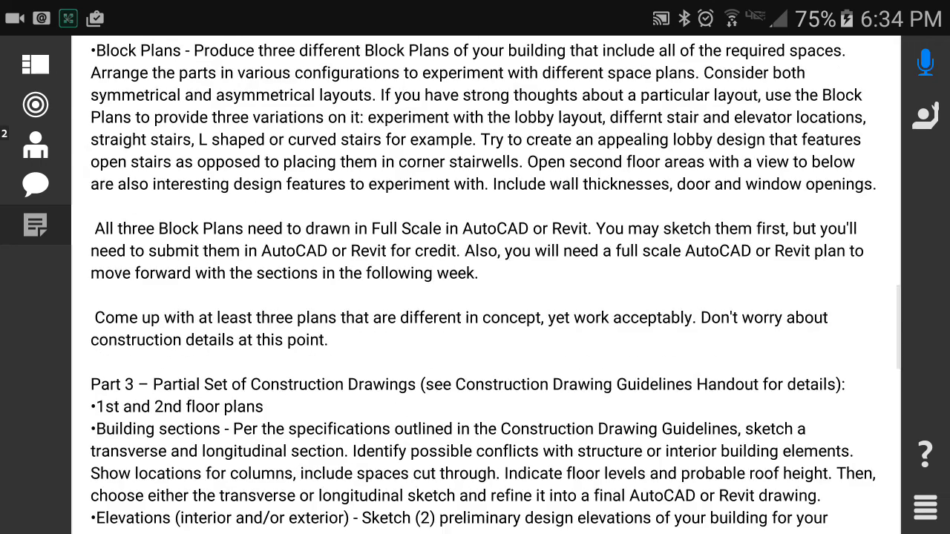
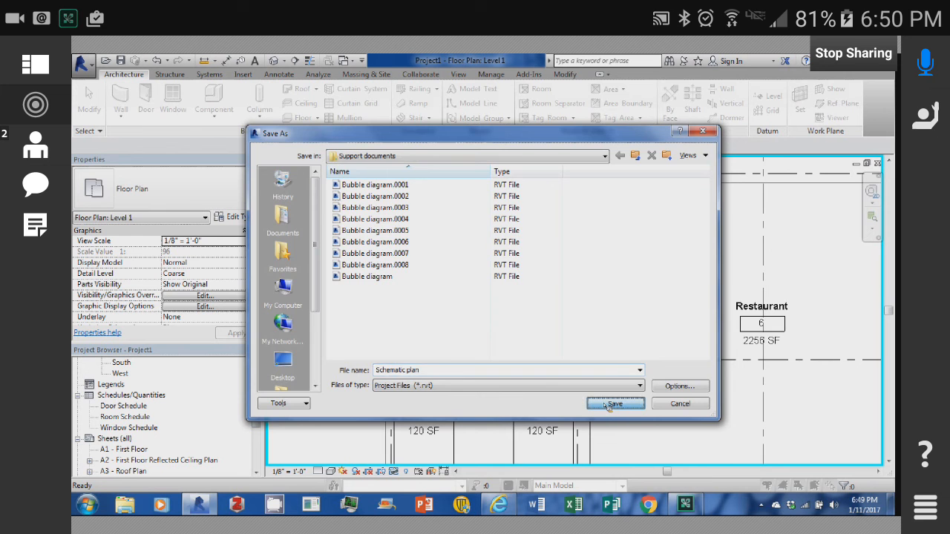
Save the project as Schematic plan in the Support documents folder and start drawing room separation lines.
left_click(608, 405)
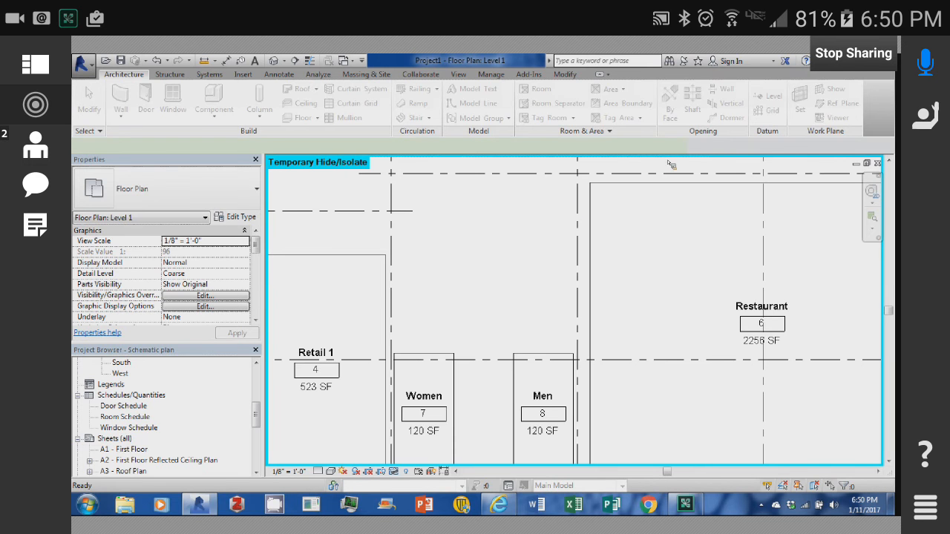
key("r")
key("s")
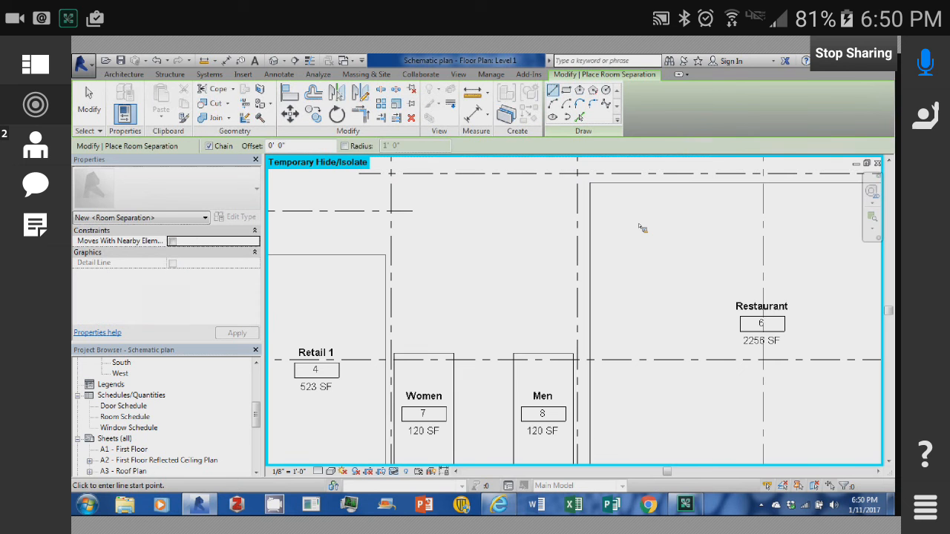
left_click(569, 218)
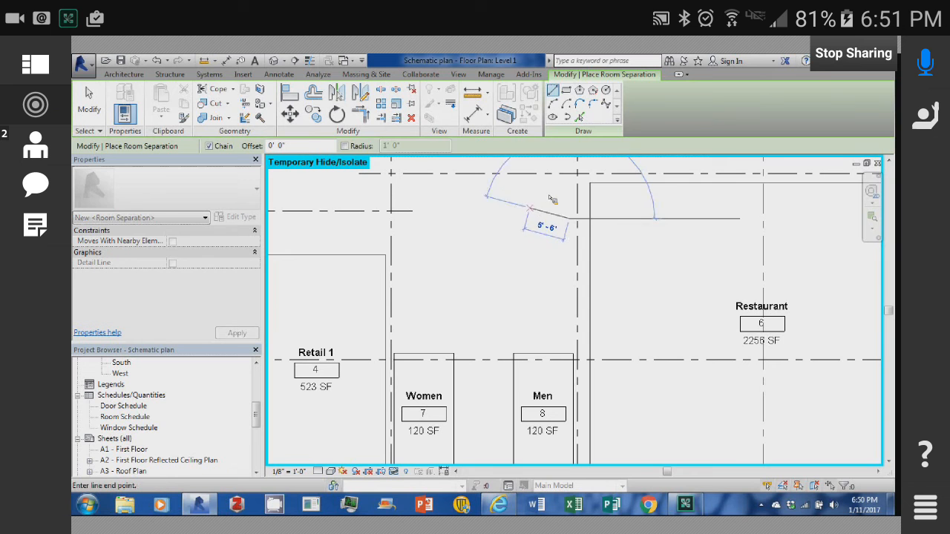
right_click(549, 198)
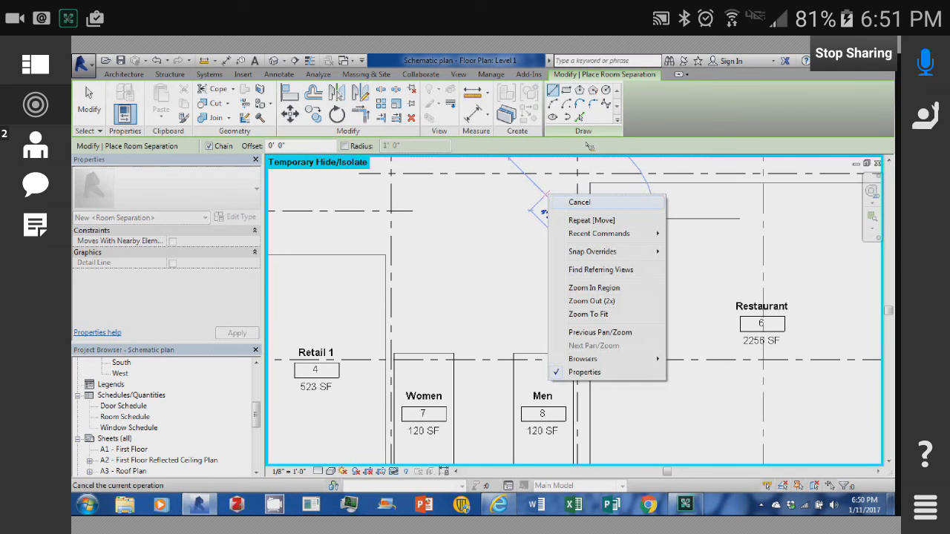
left_click(579, 202)
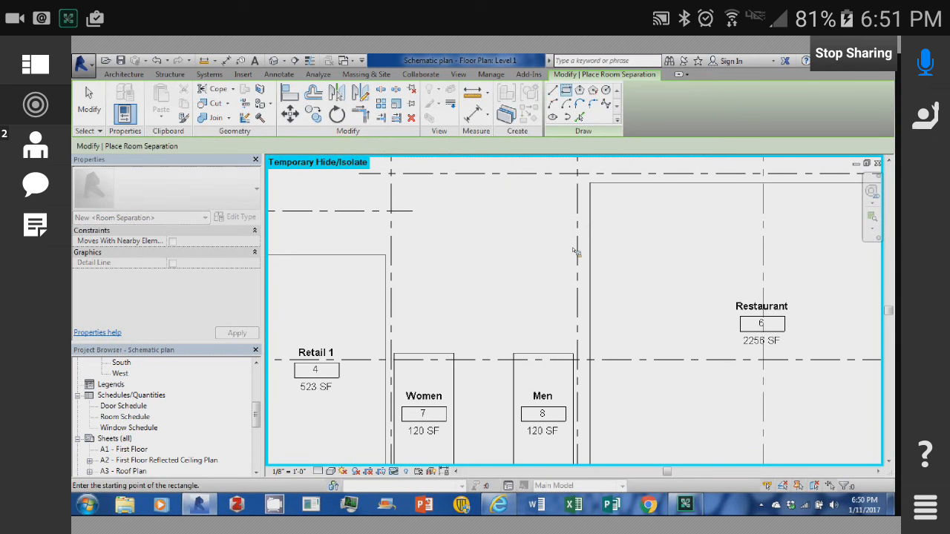
Draw a 10'-0" wide by 20'-0" tall room separation rectangle just outside the Restaurant's corner, alongside grid 6.
left_click(573, 246)
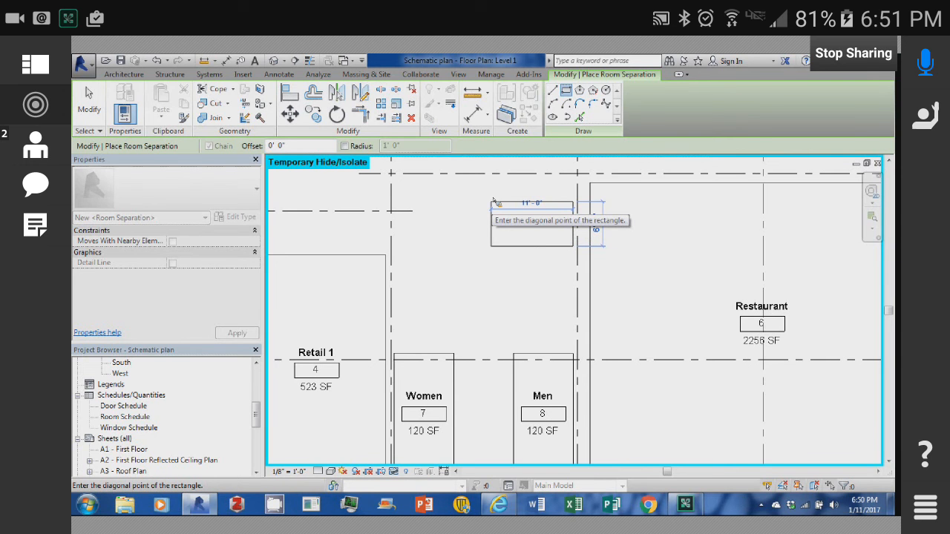
middle_click_drag(493, 202, 443, 385)
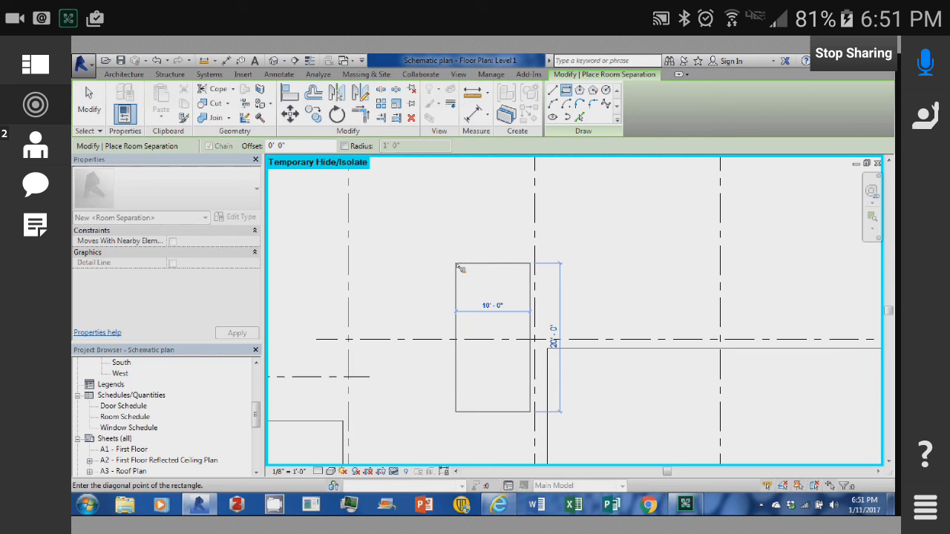
left_click(456, 264)
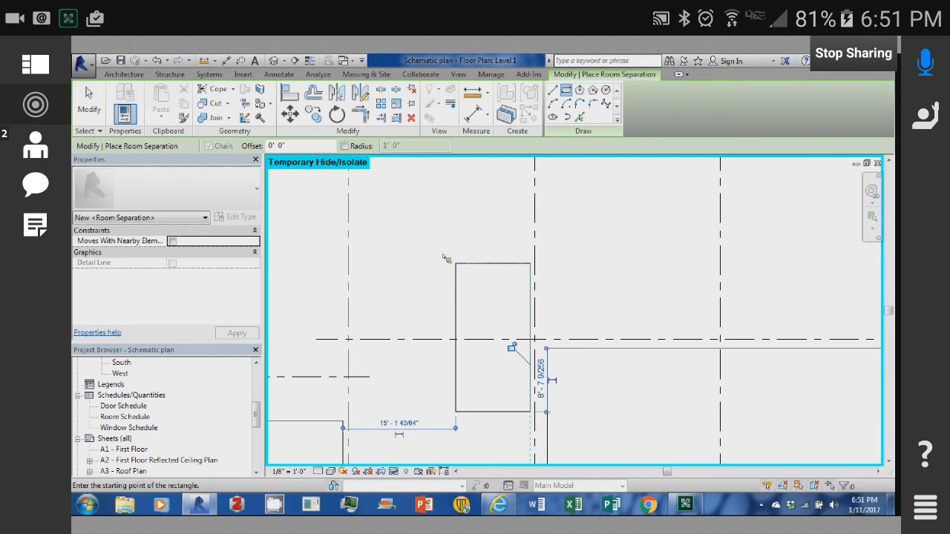
Draw two smaller room separation rectangles near the 10' by 20' one, 6'-0" by 10'-0" and 5'-0" by 5'-0".
left_click(399, 213)
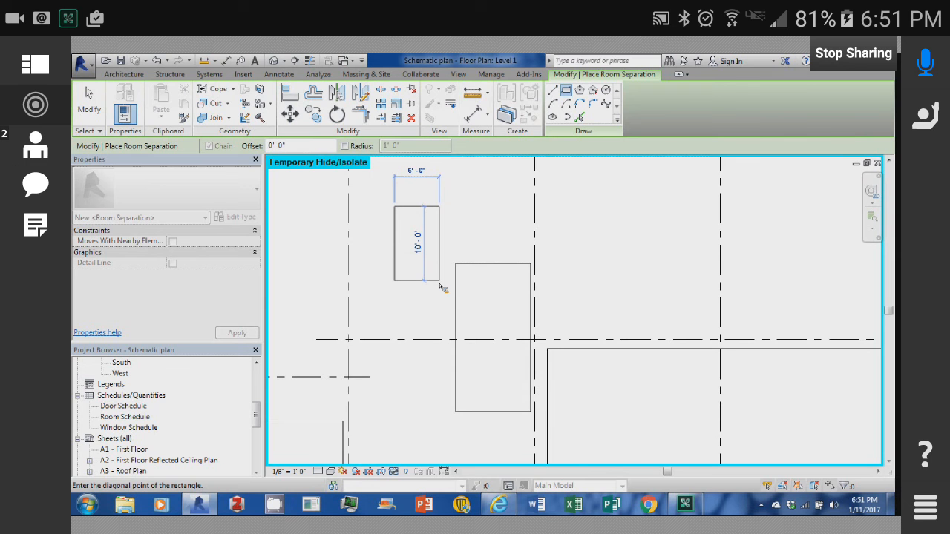
left_click(440, 284)
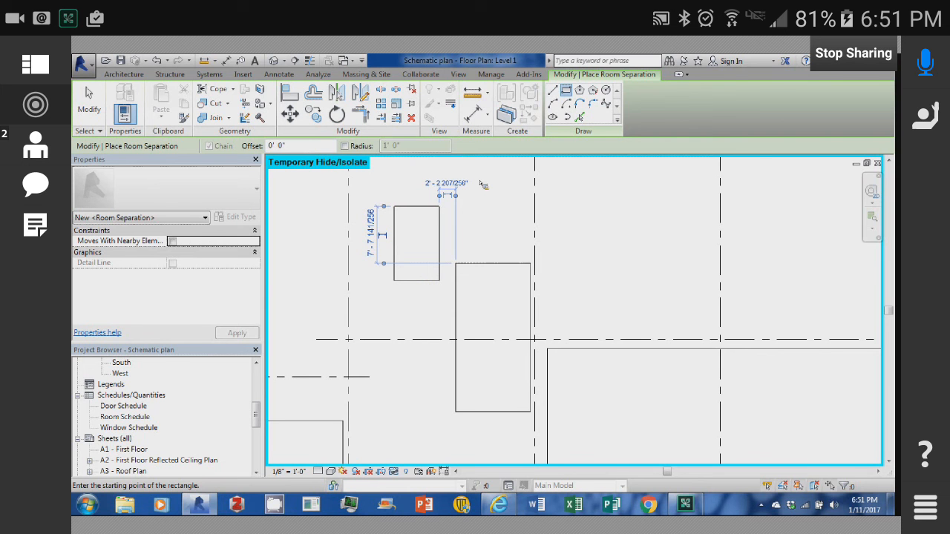
left_click(521, 230)
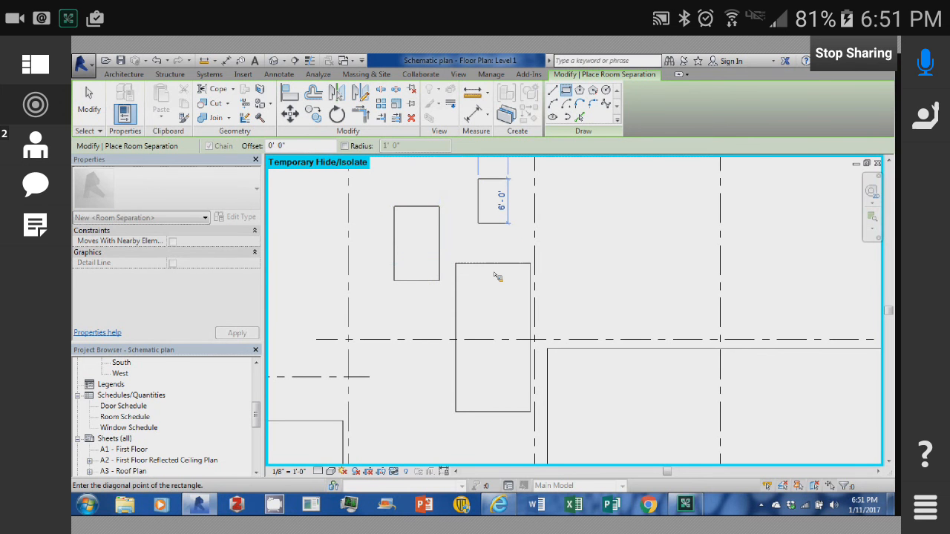
middle_click_drag(516, 223, 493, 272)
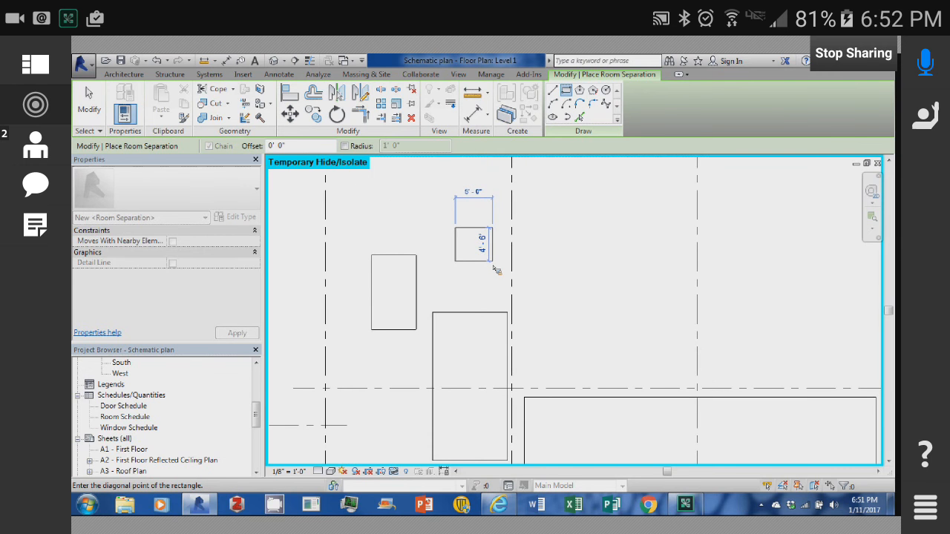
left_click(493, 265)
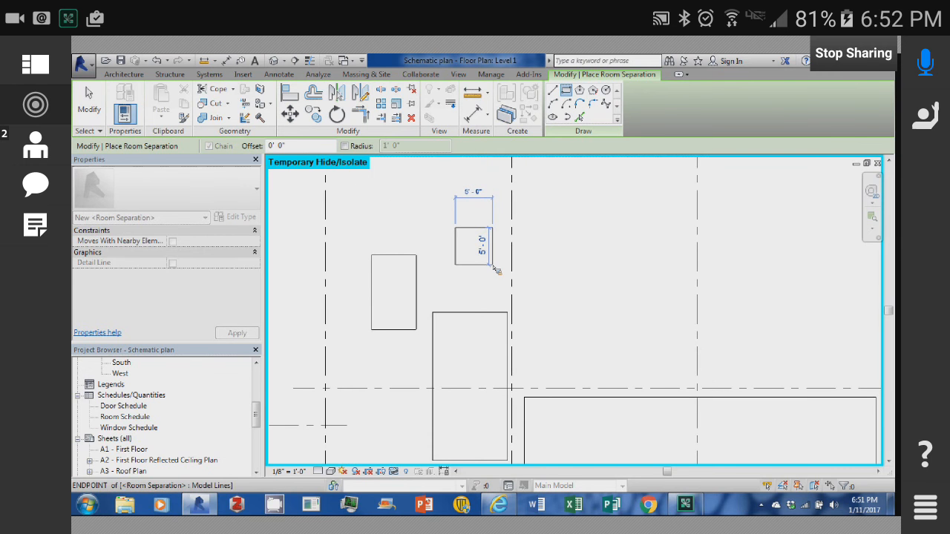
right_click(609, 243)
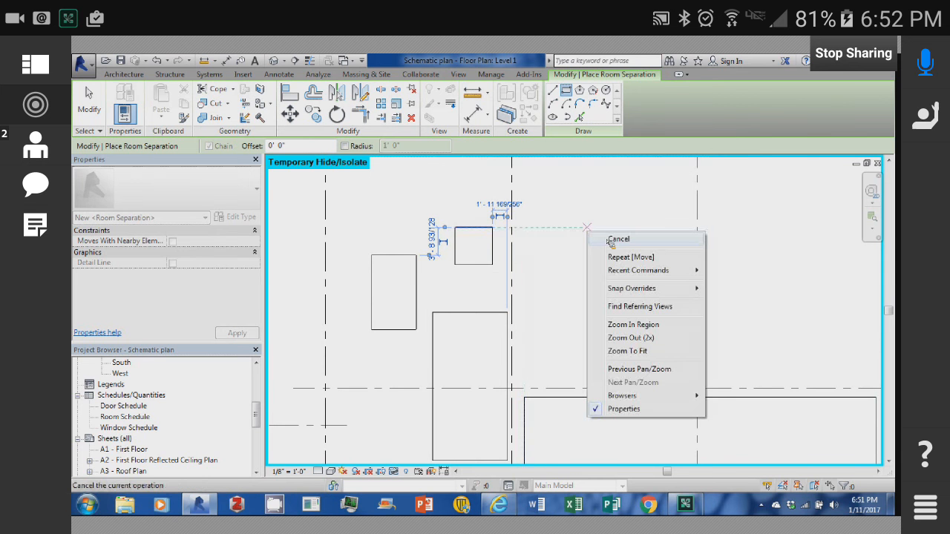
left_click(616, 240)
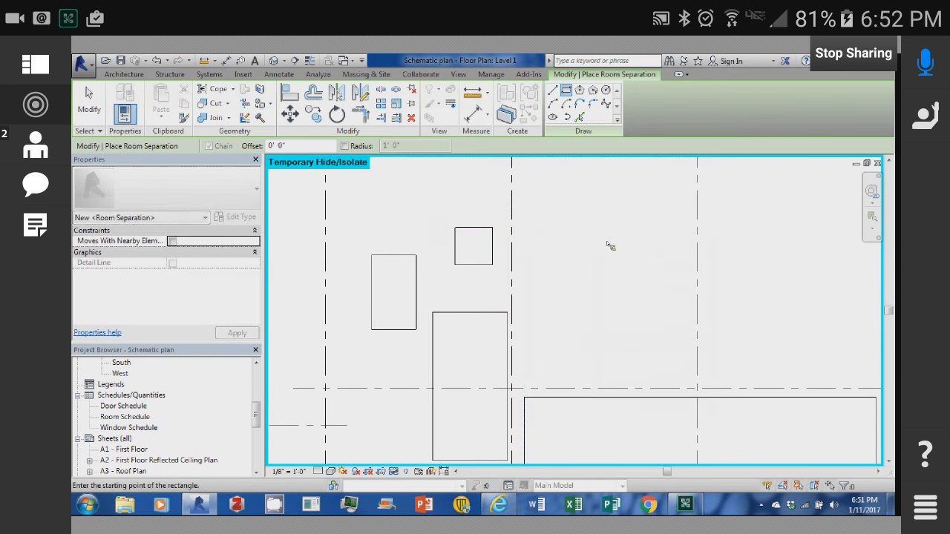
right_click(601, 241)
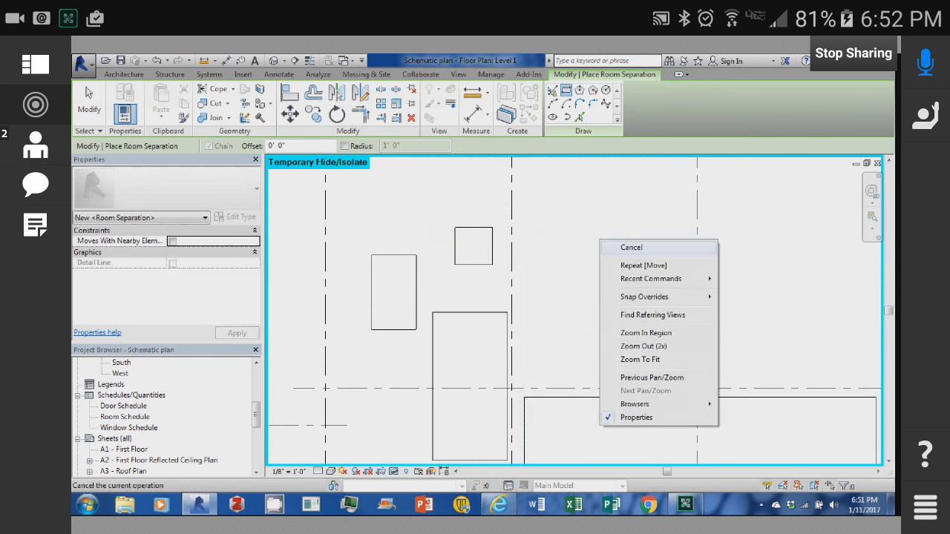
left_click(631, 247)
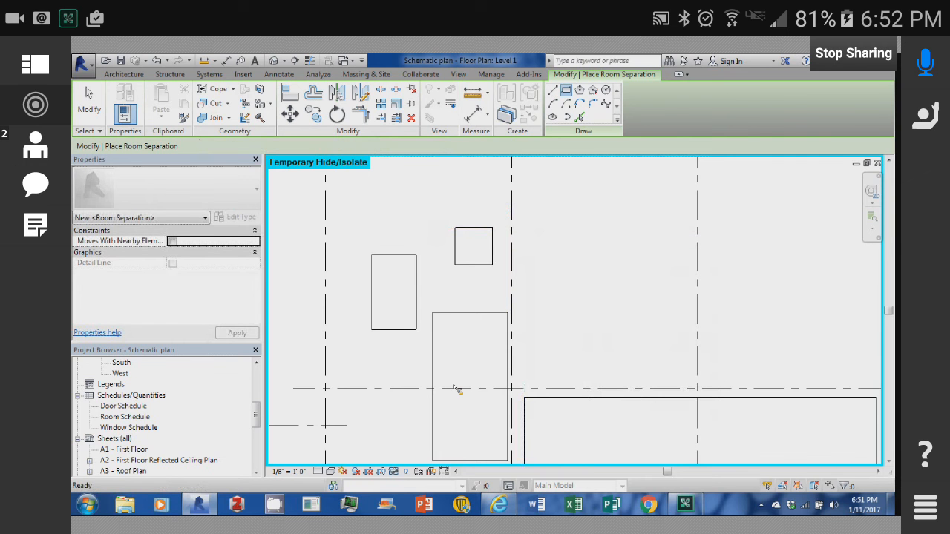
key("Escape")
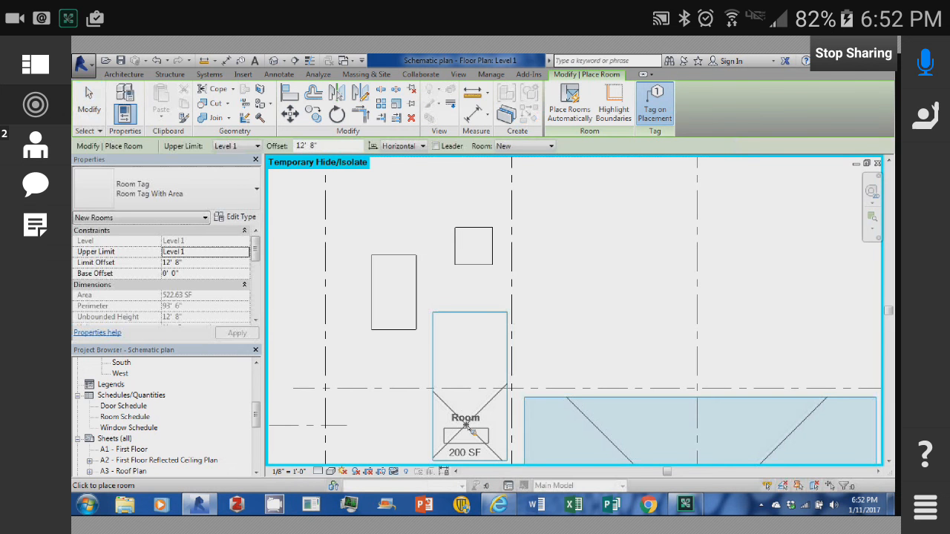
Place area-tagged rooms in the three new rectangles and set the view scale to 1/4" = 1'-0".
left_click(462, 420)
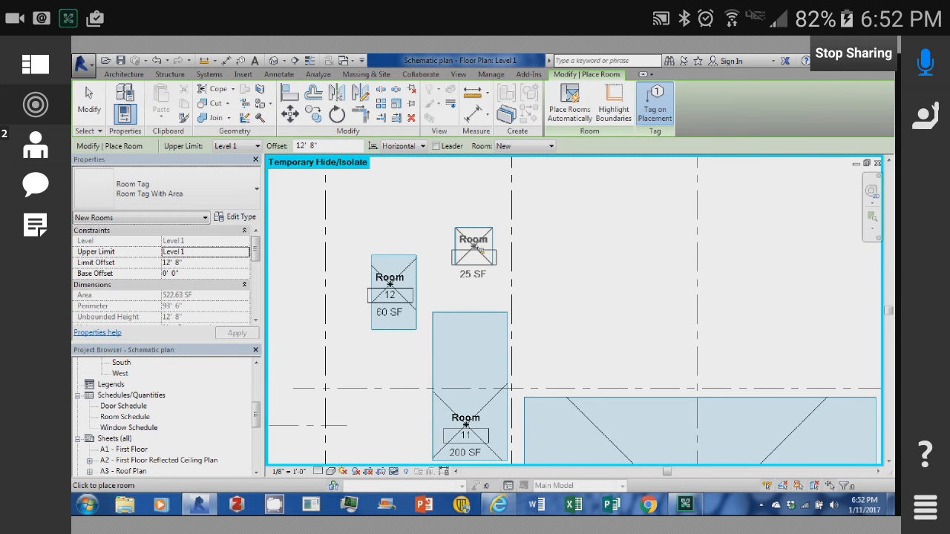
left_click(475, 247)
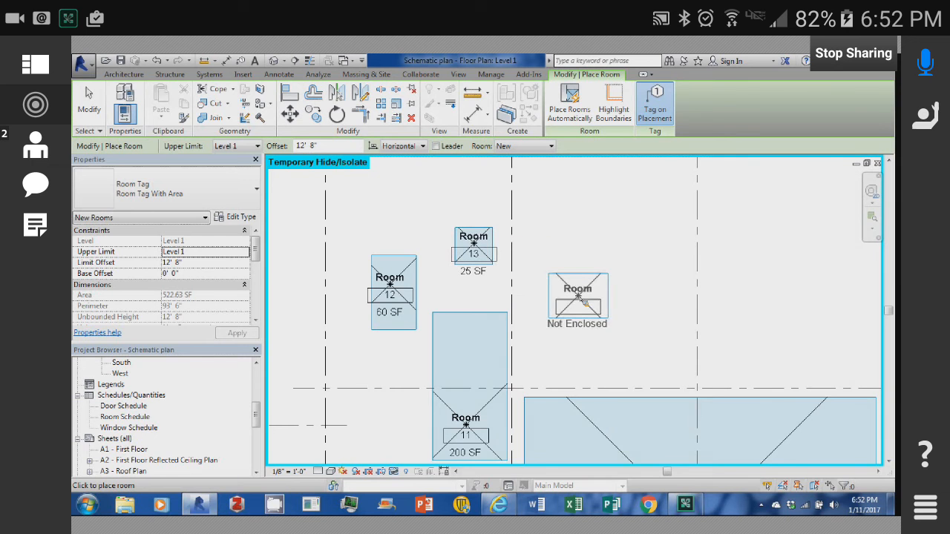
right_click(580, 298)
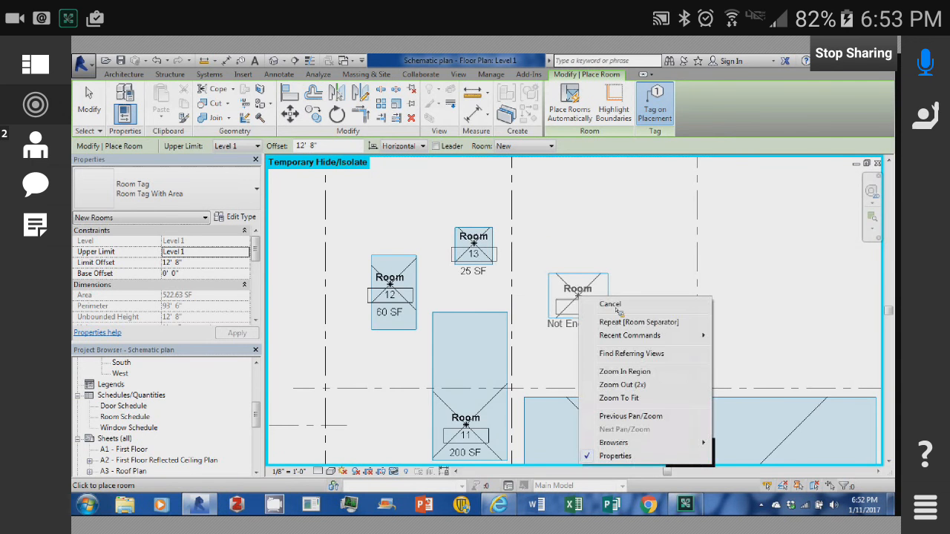
left_click(617, 305)
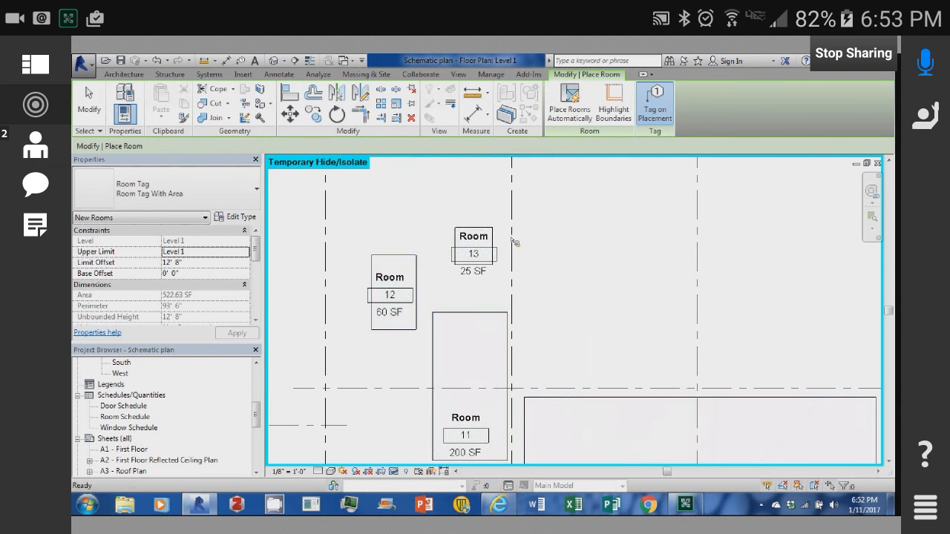
left_click(288, 472)
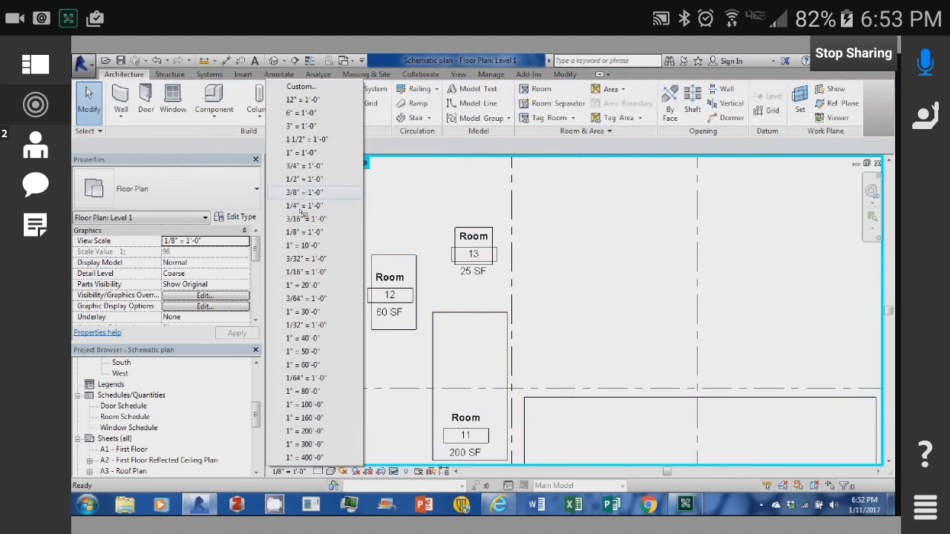
left_click(304, 206)
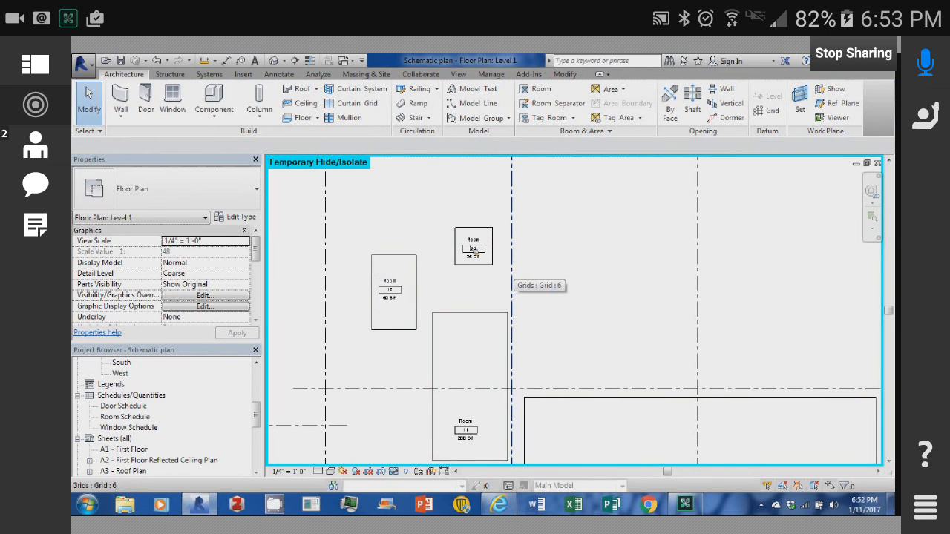
Rename the room in the 5' by 5' rectangle as SPRKLR through its tag.
scroll(473, 251, "up", 3)
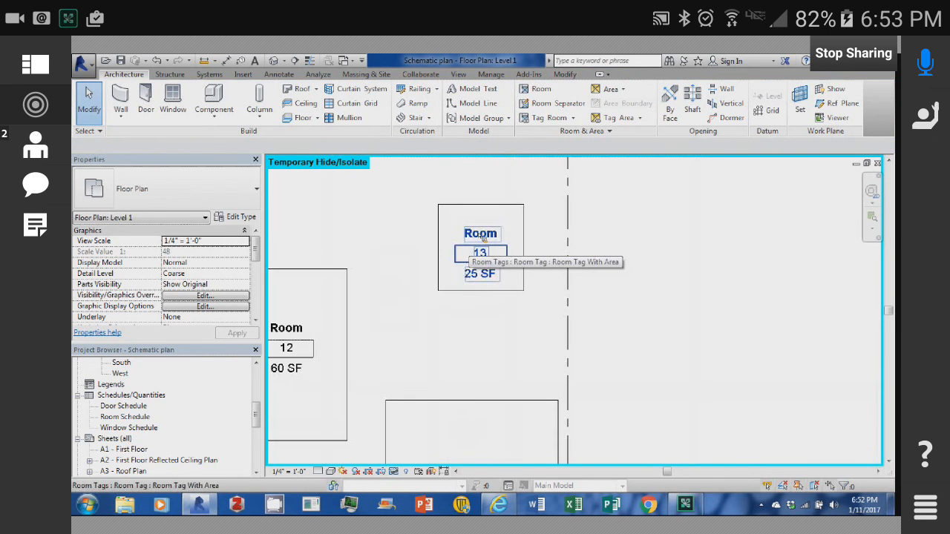
double_click(482, 237)
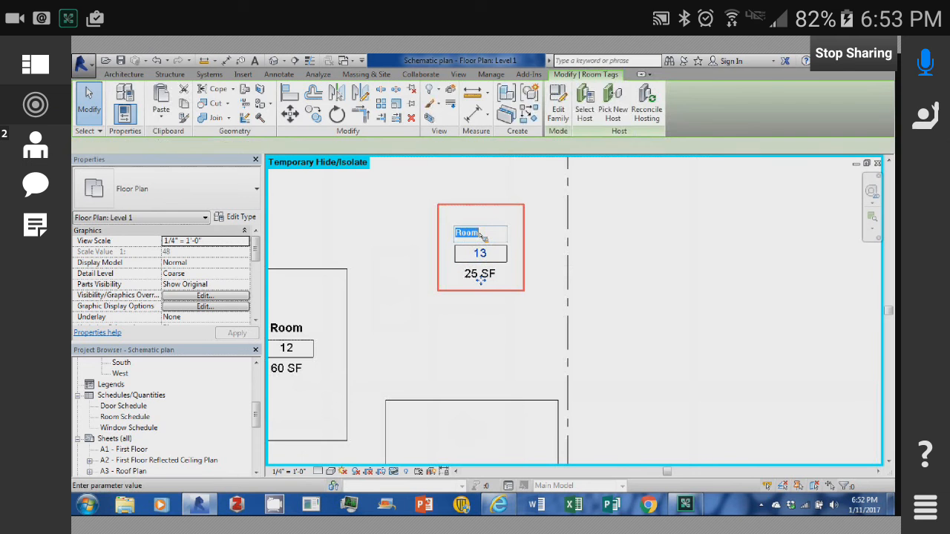
type("S")
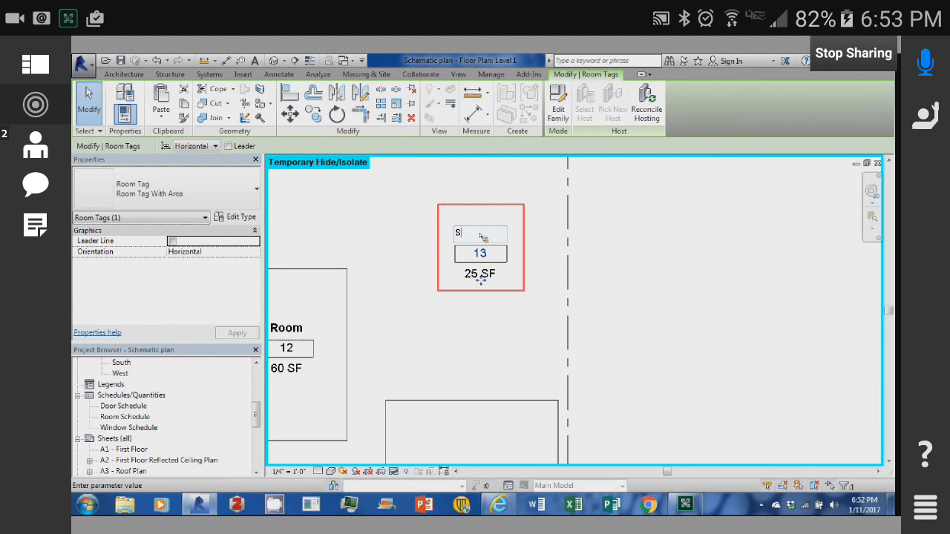
type("PK")
type("LR")
type("R")
key("Return")
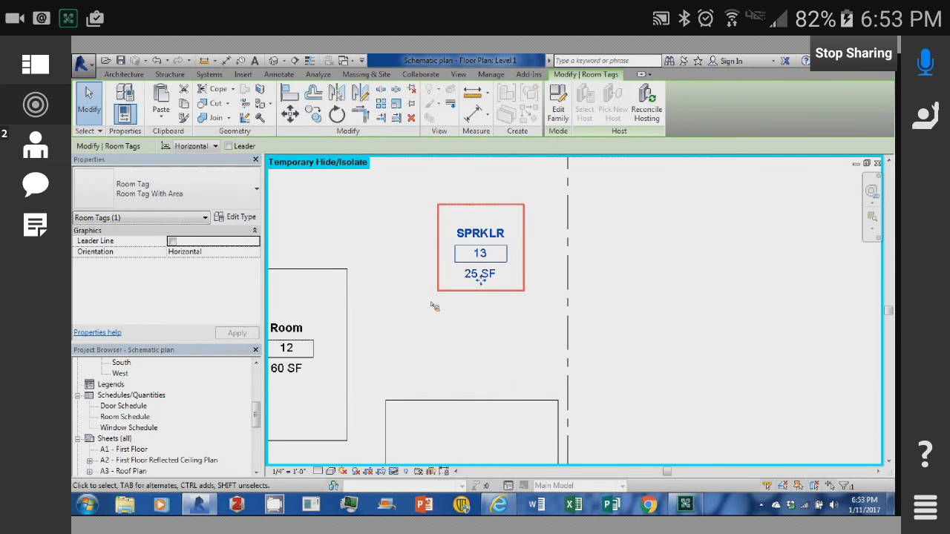
Correct the name of the 25 SF sprinkler room to SPKLR through its tag.
scroll(435, 306, "down", 2)
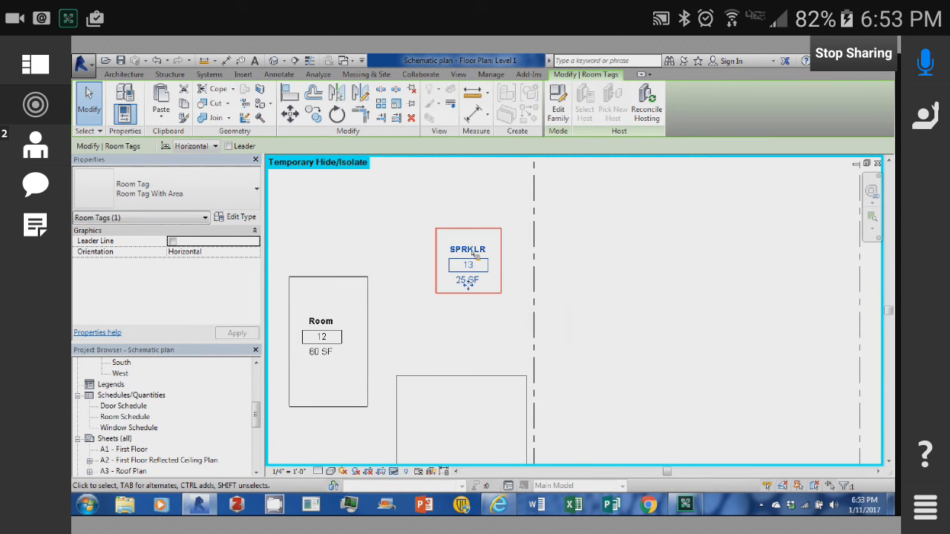
left_click(467, 252)
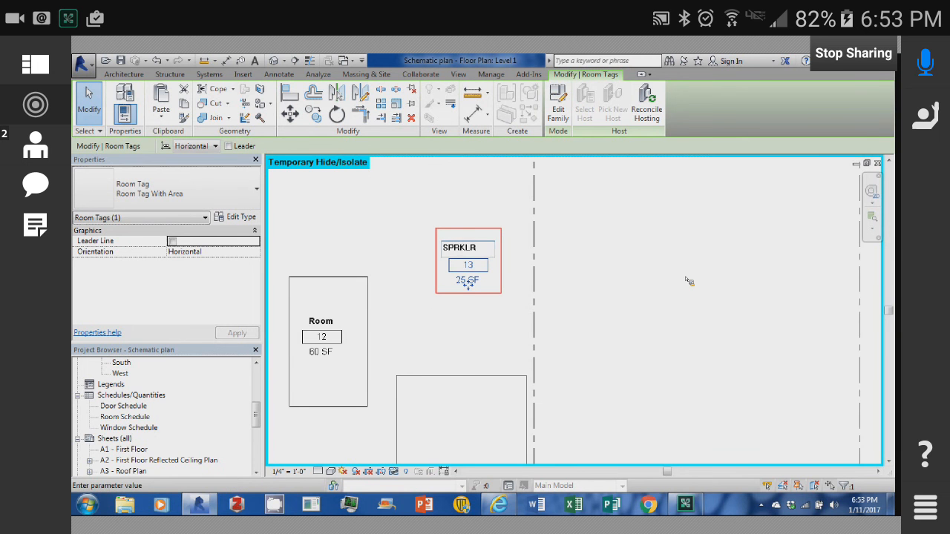
key("BackSpace")
left_click(363, 346)
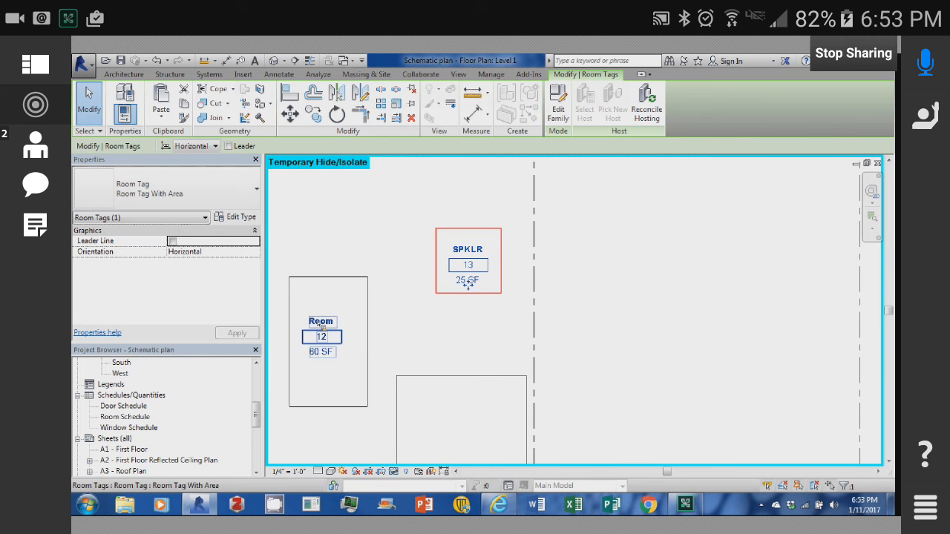
left_click(318, 322)
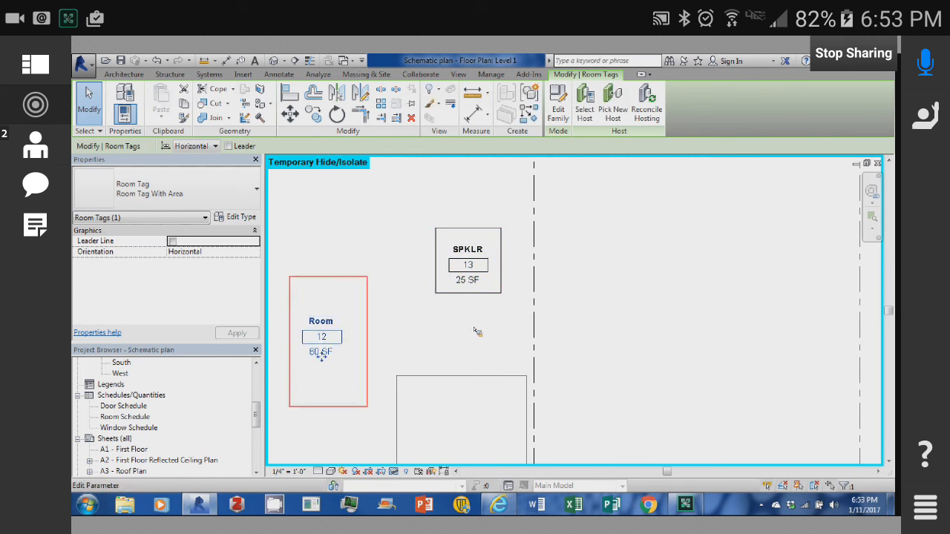
left_click(467, 324)
Rename the room in the 10' by 20' rectangle as Trash through its tag.
middle_click_drag(471, 422, 494, 295)
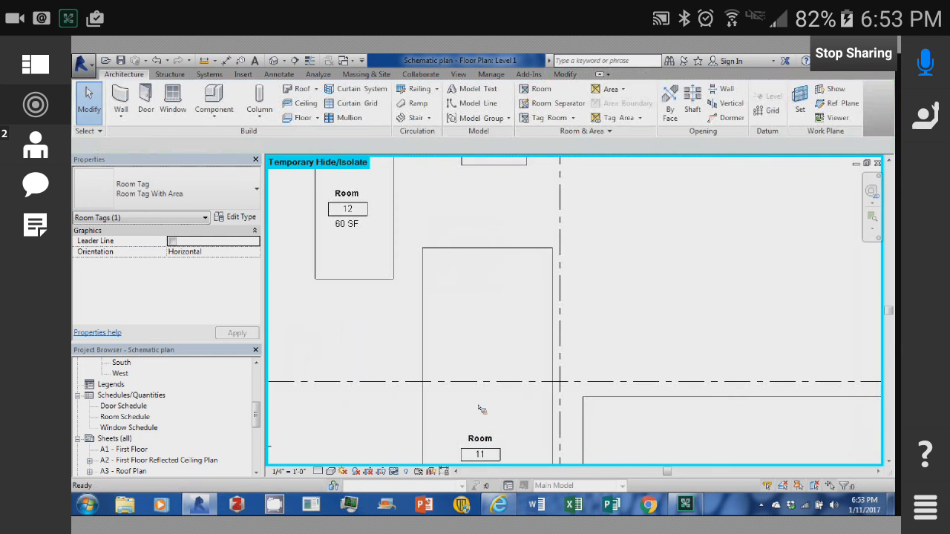
scroll(496, 208, "up", 1)
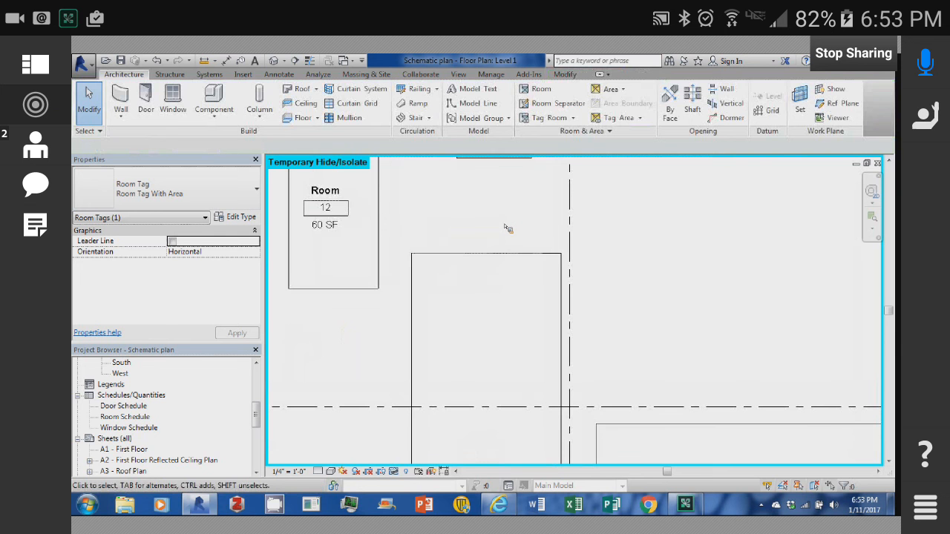
middle_click_drag(506, 230, 531, 0)
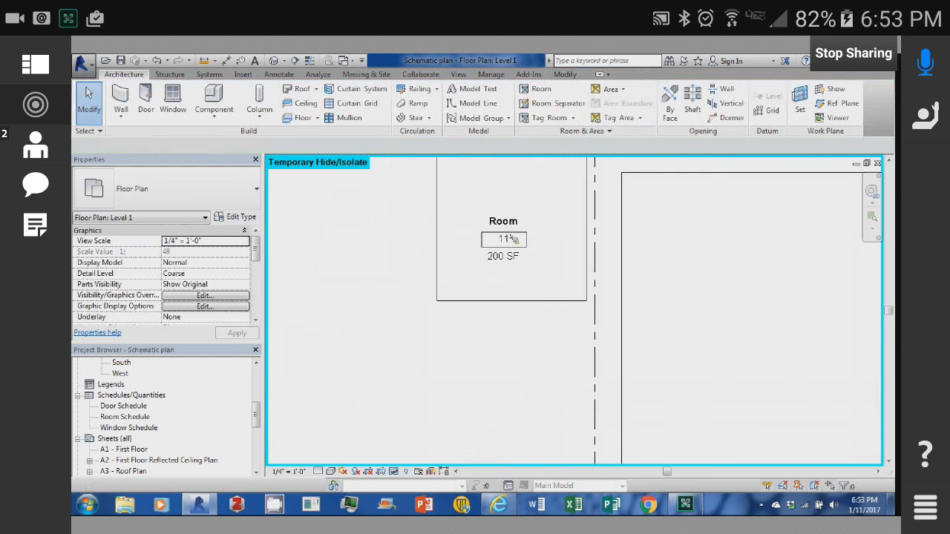
double_click(511, 239)
type("Trash")
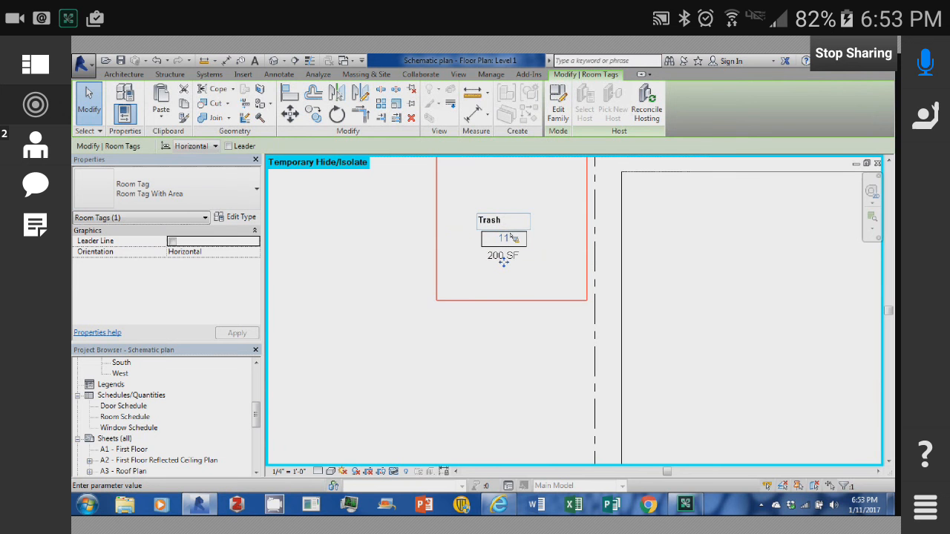
left_click(579, 229)
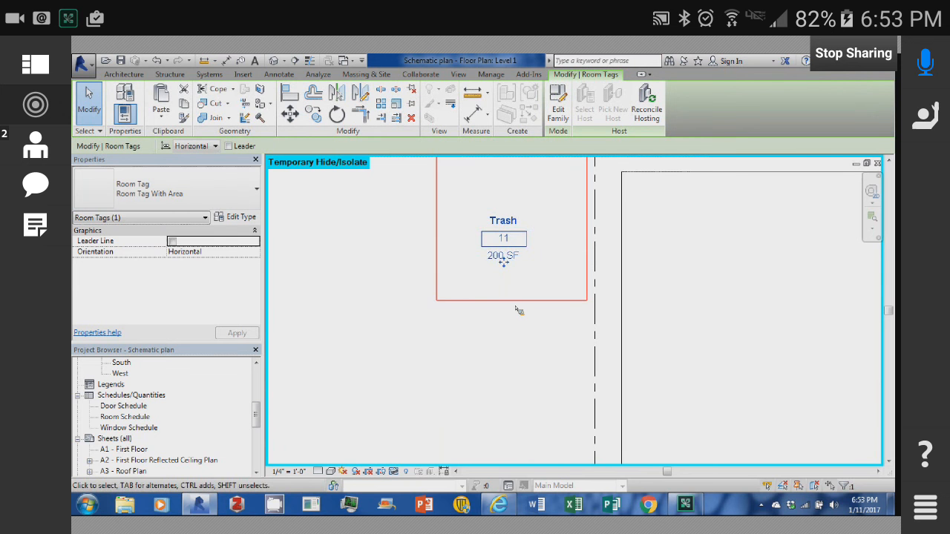
middle_click_drag(642, 168, 585, 248)
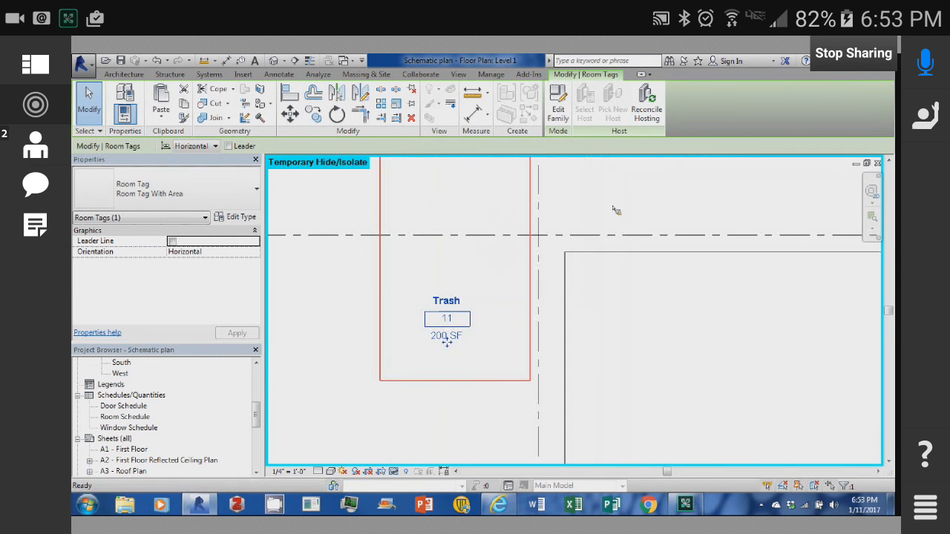
left_click(611, 212)
Move the Trash room with its separation lines and tag so the midpoint of its long side sits on the horizontal grid line.
scroll(609, 214, "down", 1)
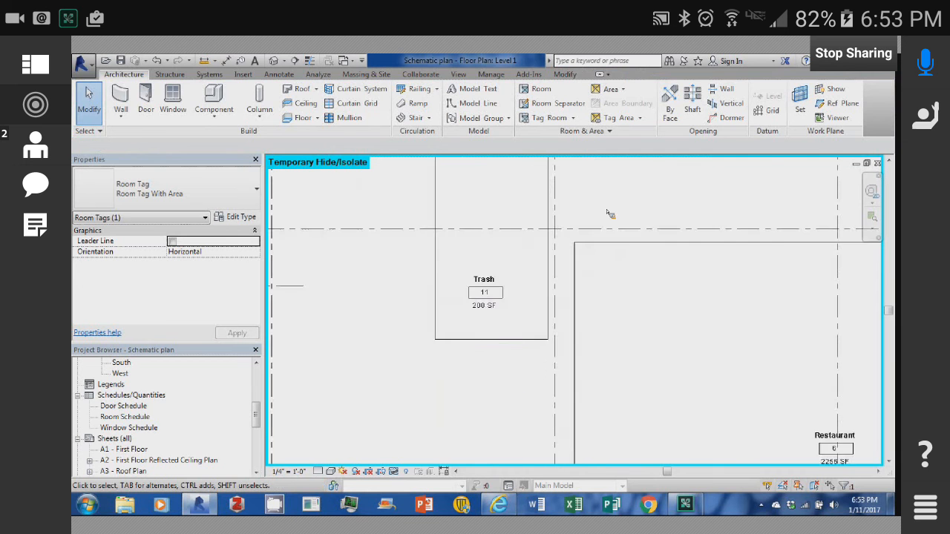
scroll(609, 214, "down", 2)
scroll(556, 319, "up", 1)
middle_click_drag(609, 214, 555, 294)
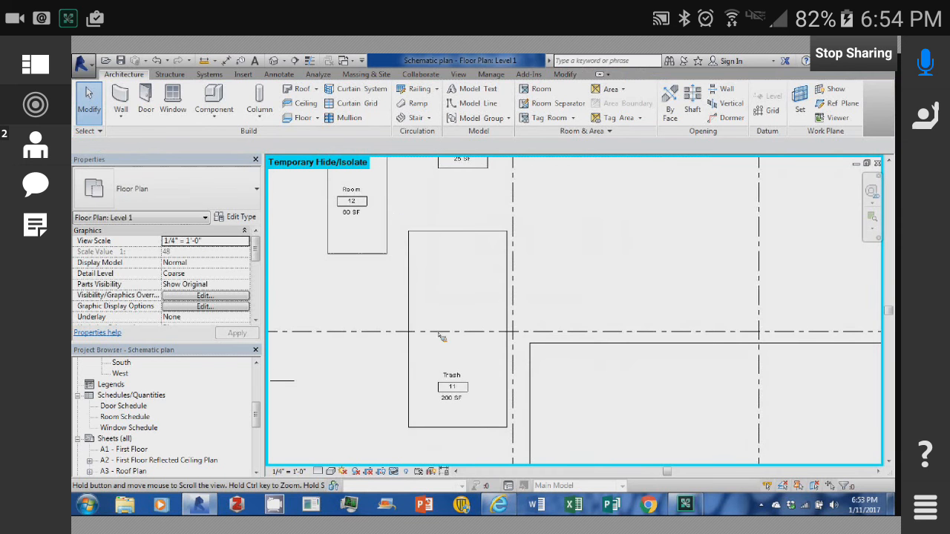
scroll(519, 439, "up", 1)
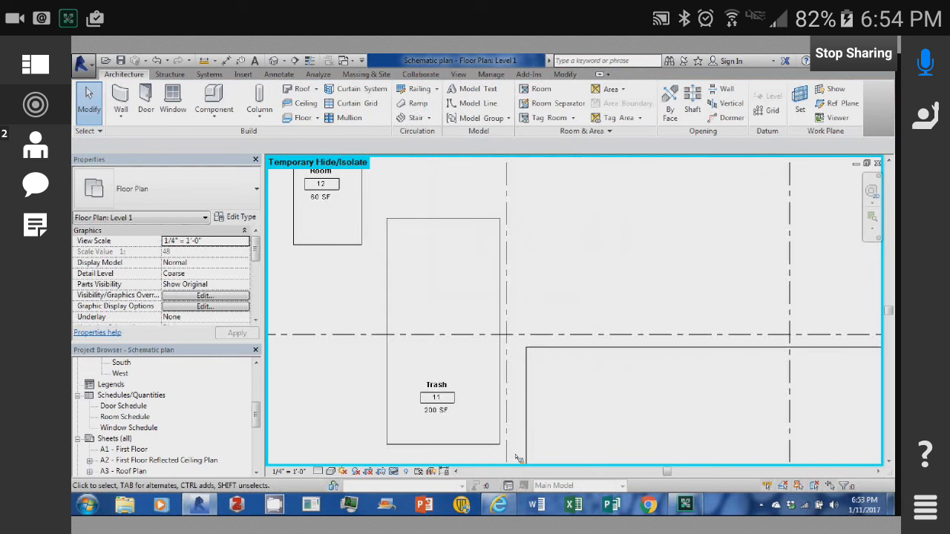
left_click(517, 458)
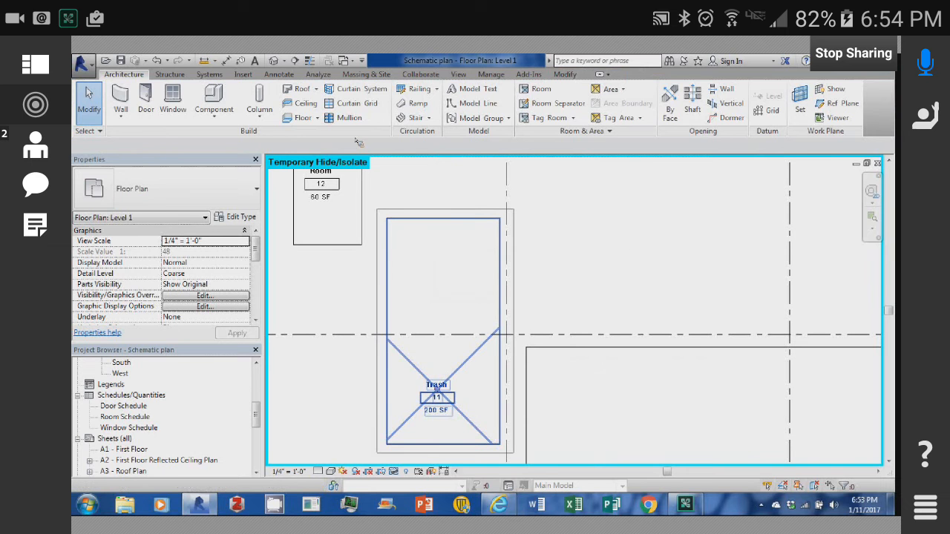
left_click(291, 116)
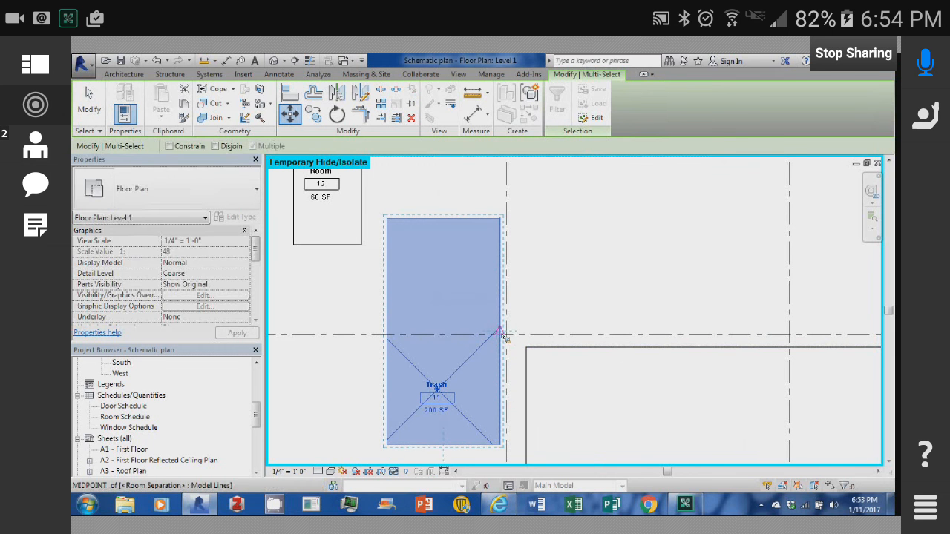
left_click(502, 334)
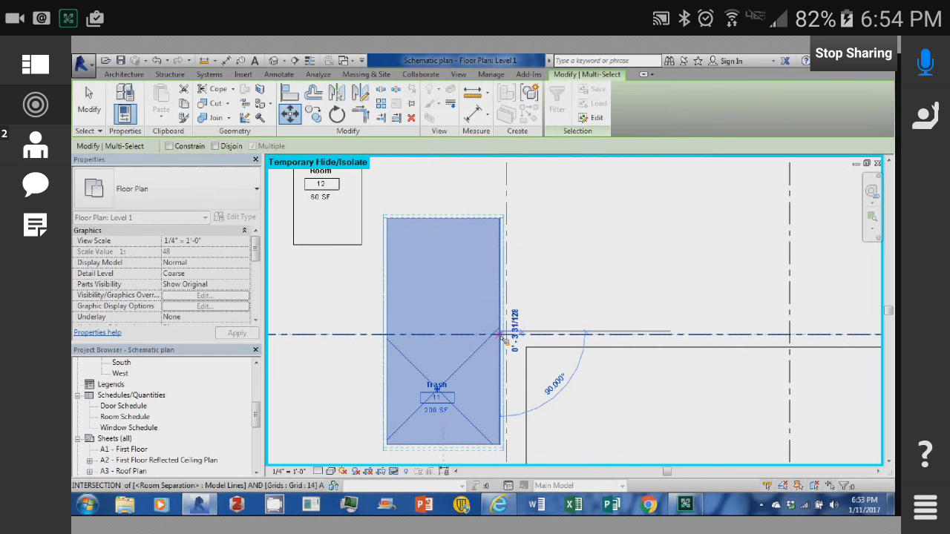
left_click(646, 383)
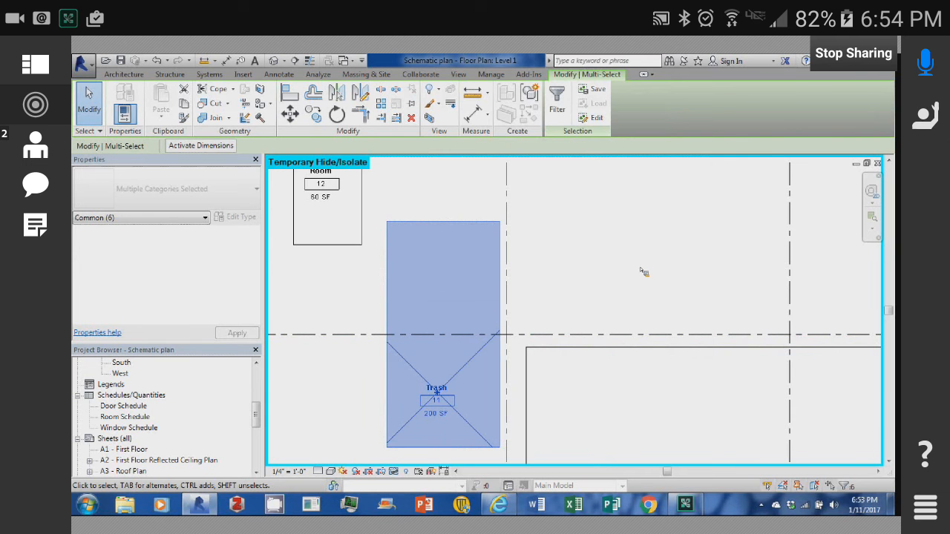
key("Escape")
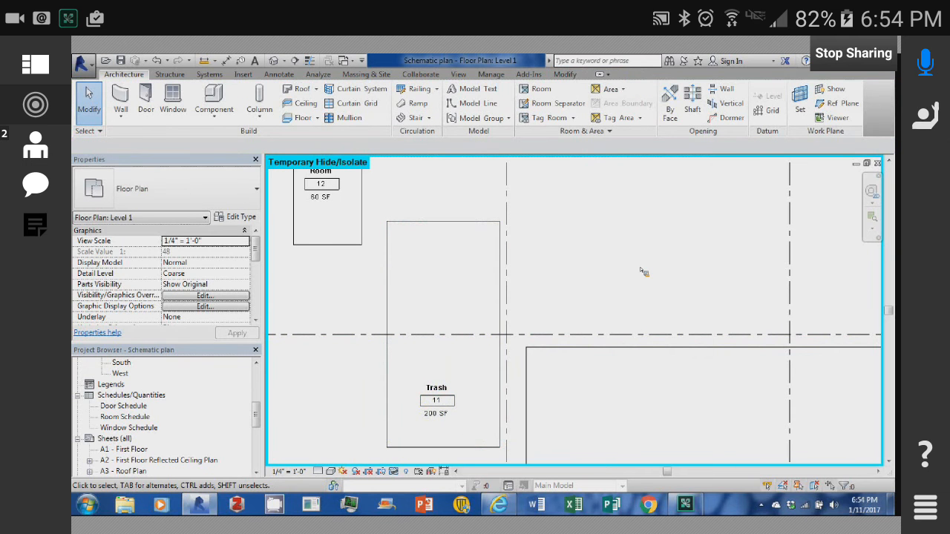
Switch to the meeting notes and review the project brief's list of required ground floor spaces and sizes.
left_click(35, 225)
scroll(487, 286, "up", 20)
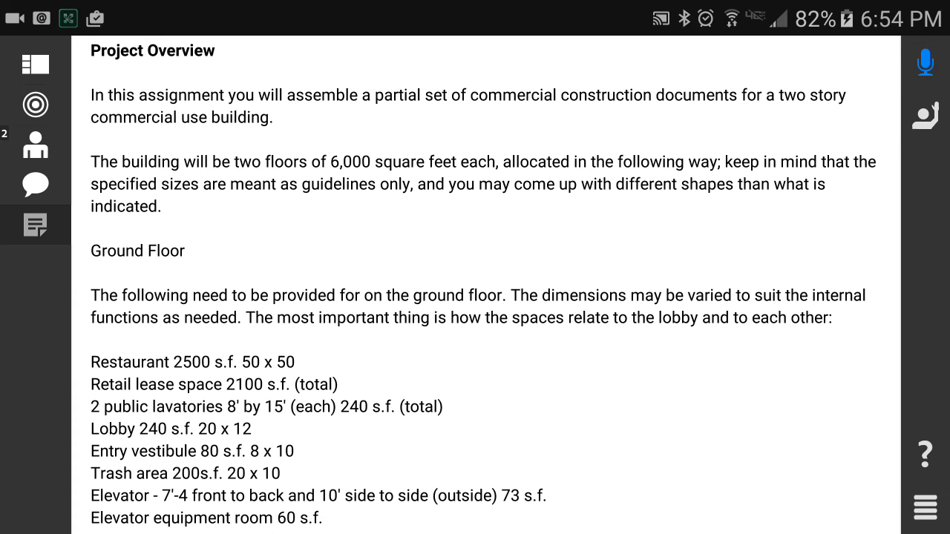
scroll(486, 285, "down", 4)
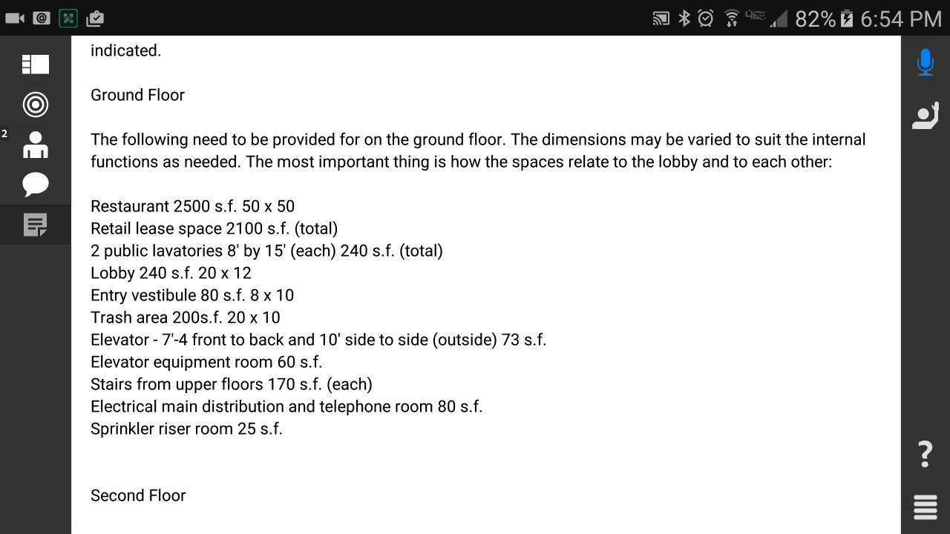